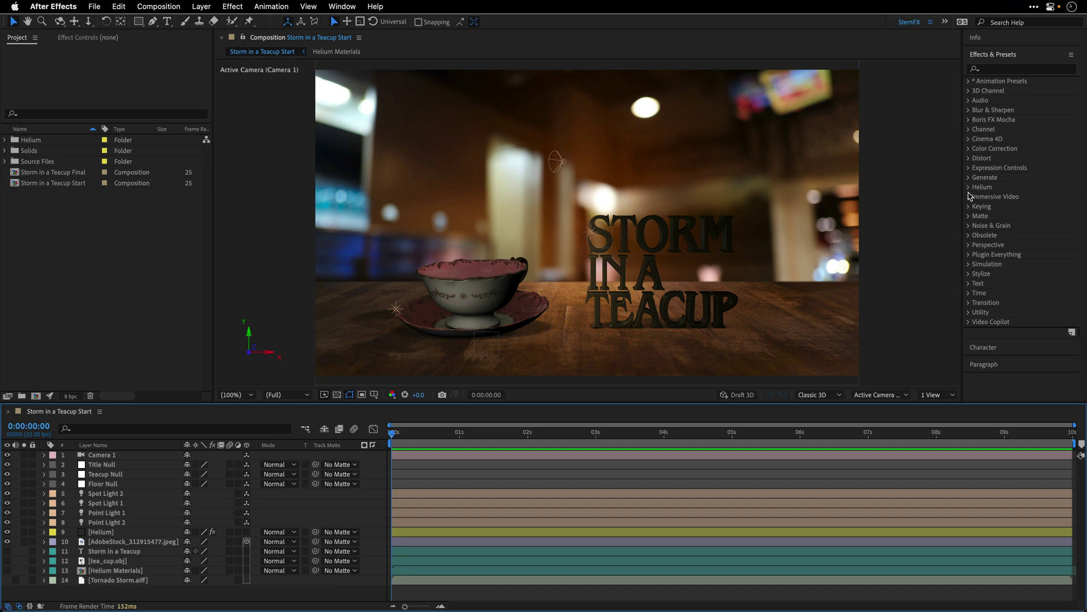
Expand and collapse the Helium category, then close the Effects & Presets panel.
left_click(969, 188)
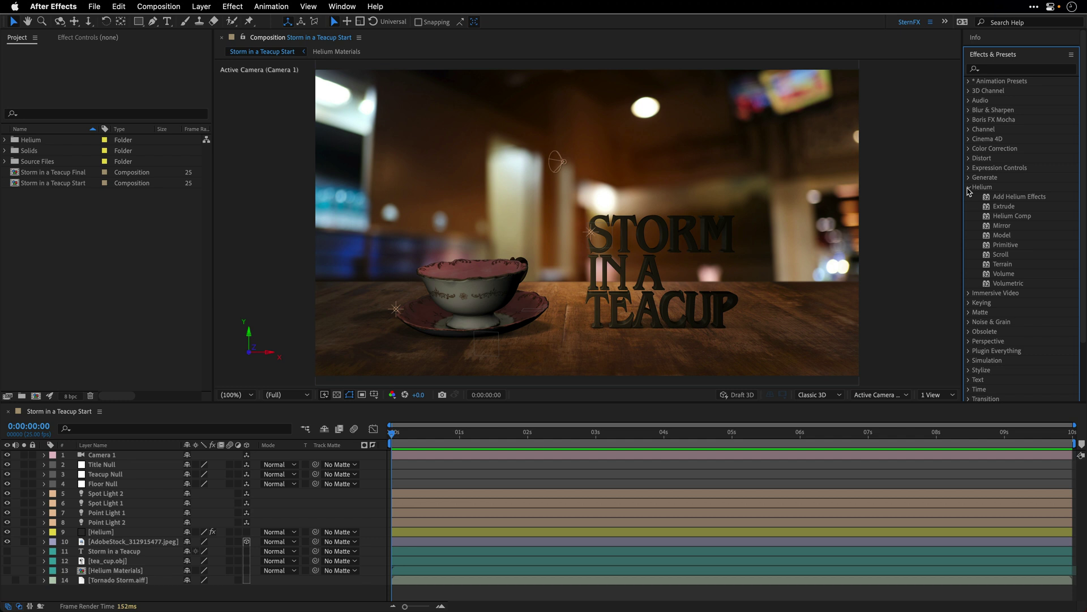
left_click(967, 186)
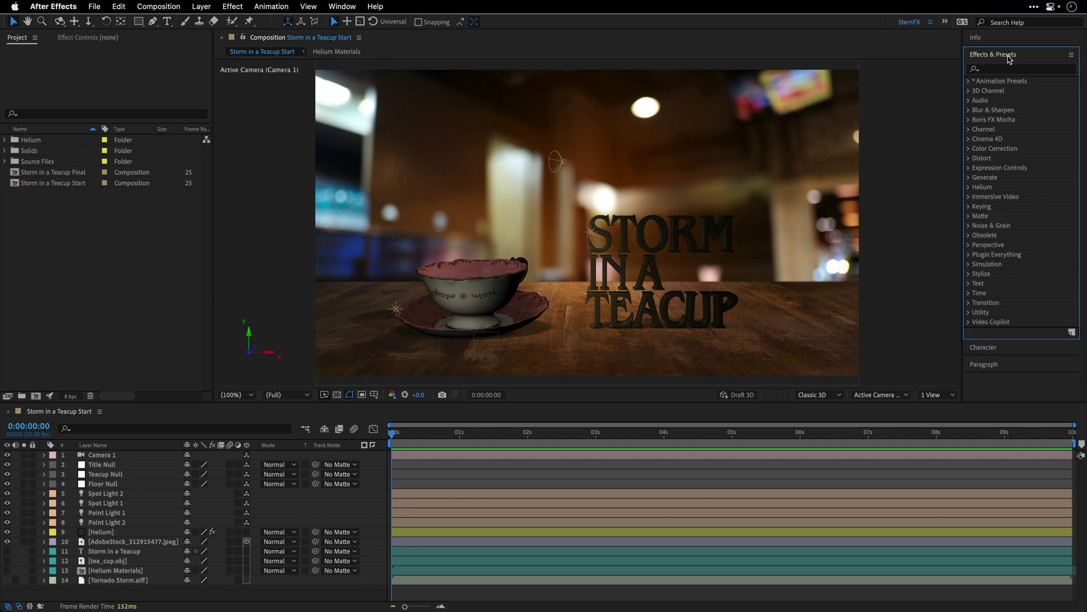
left_click(987, 57)
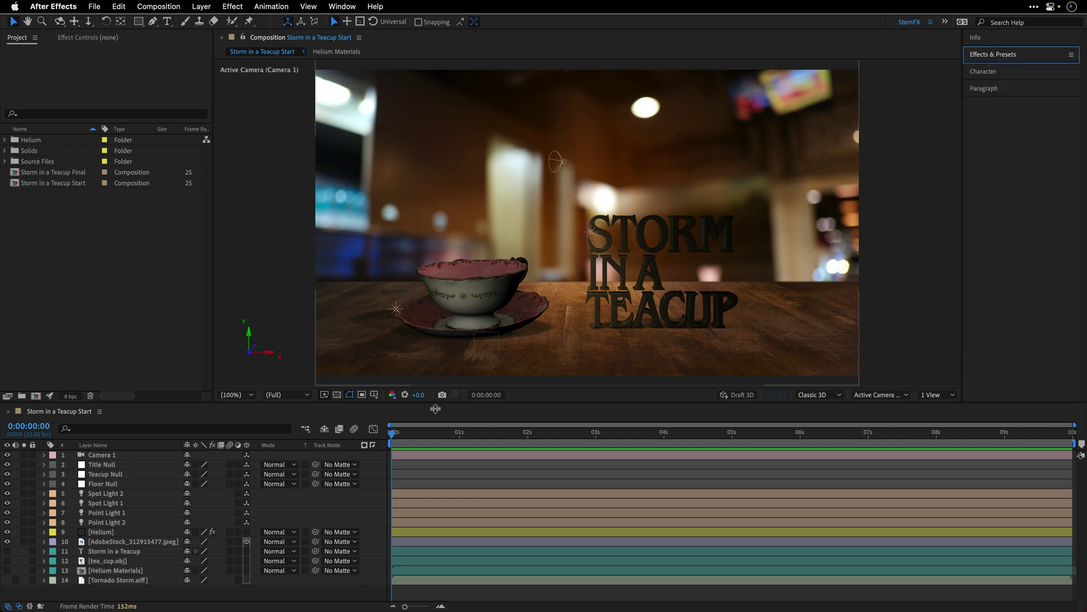
left_click(391, 435)
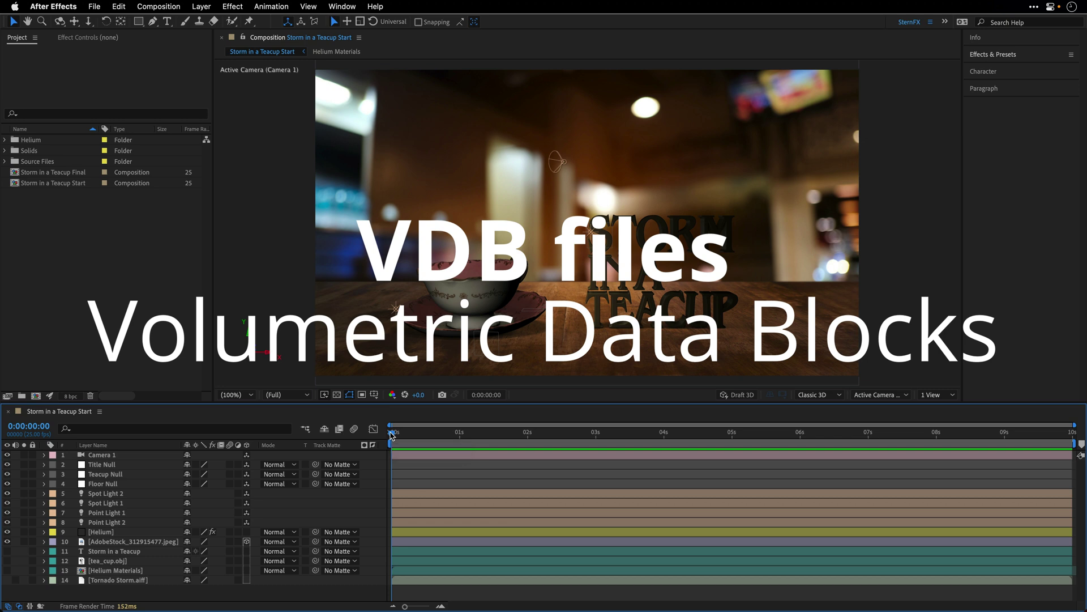
key("space")
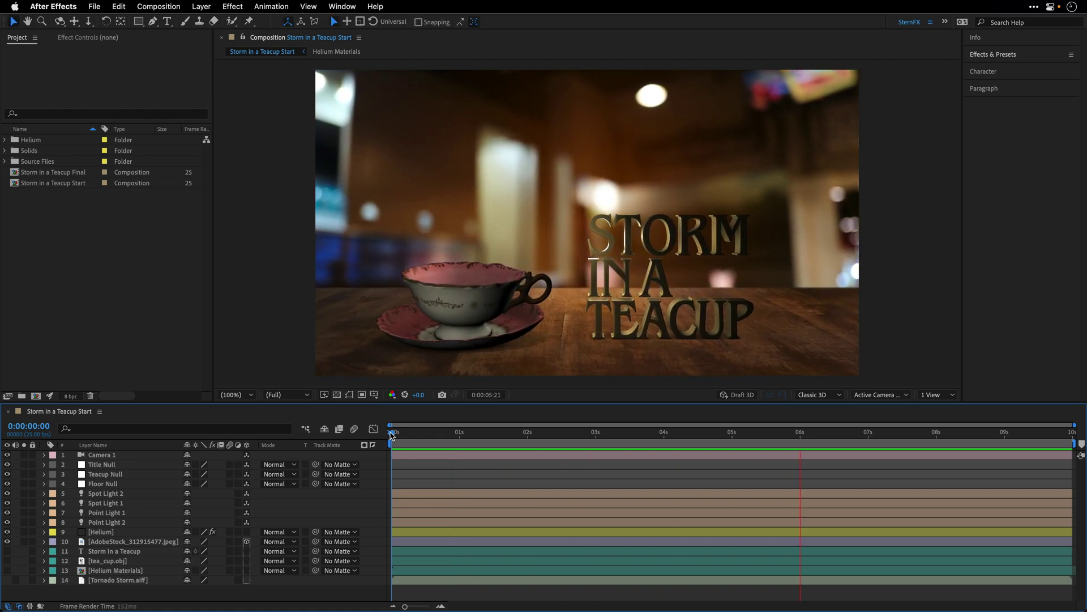
key("space")
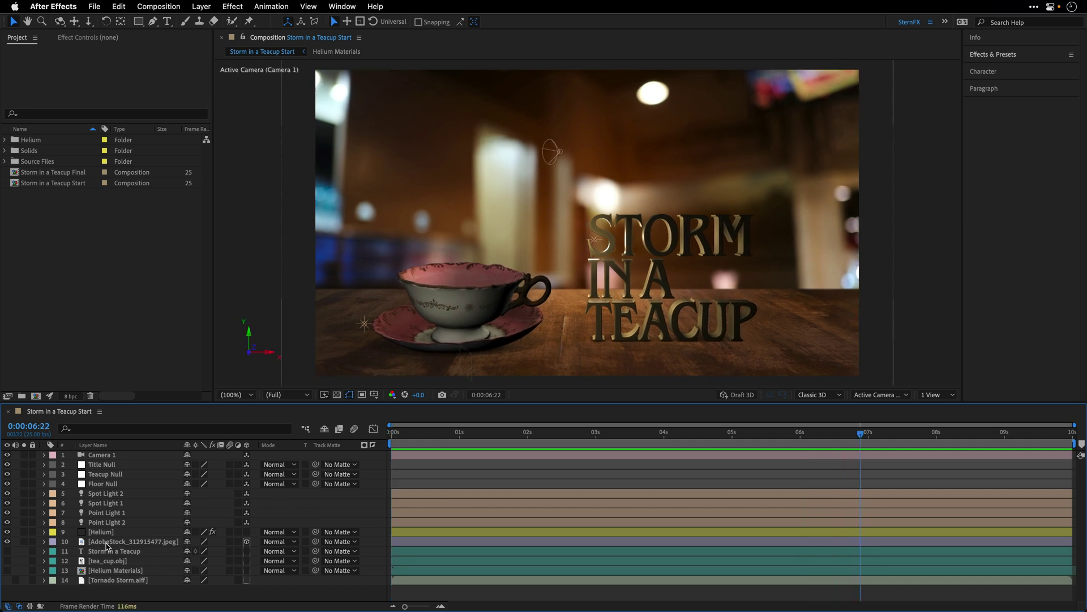
left_click(106, 544)
left_click(25, 542)
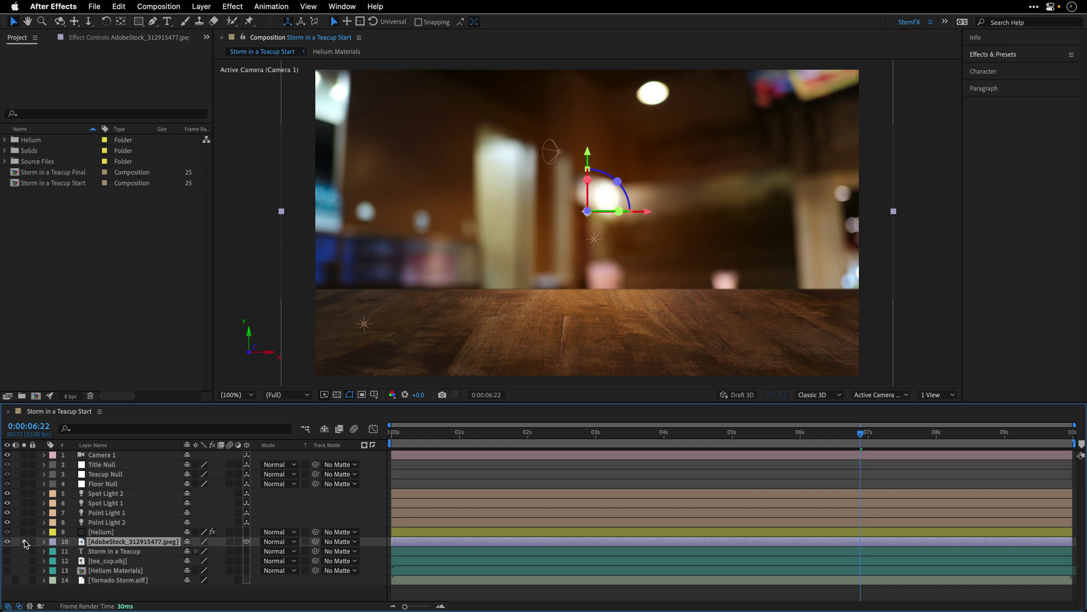
left_click(26, 543)
left_click(100, 533)
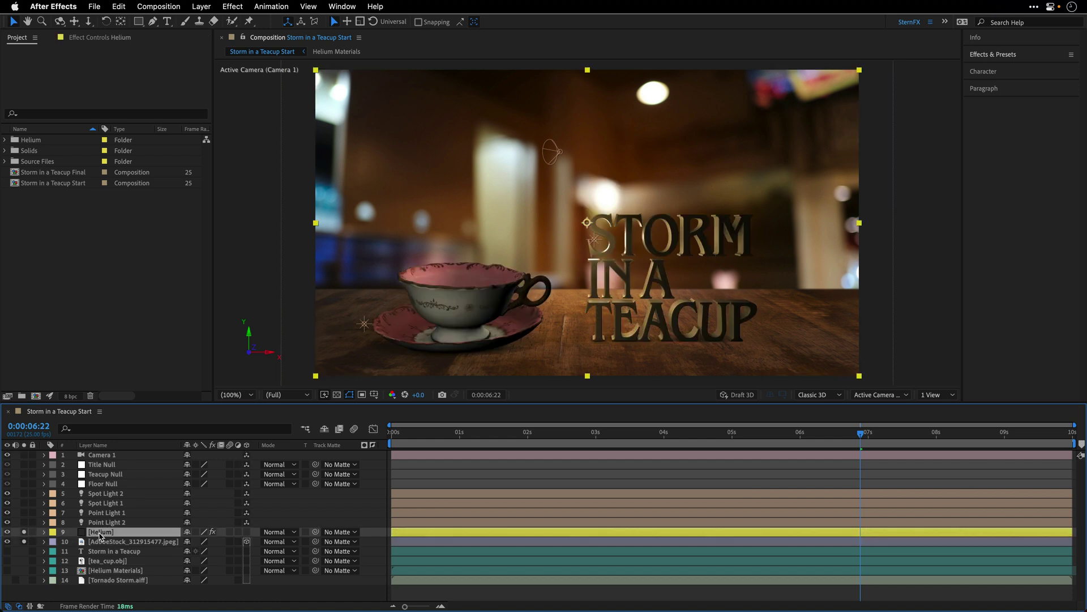
left_click(117, 43)
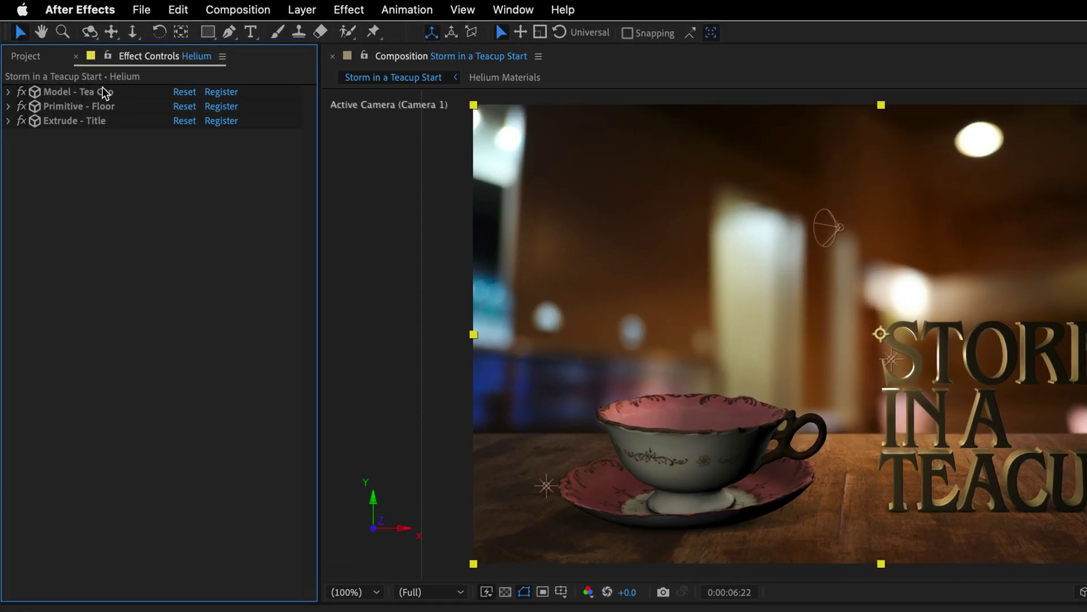
left_click(100, 91)
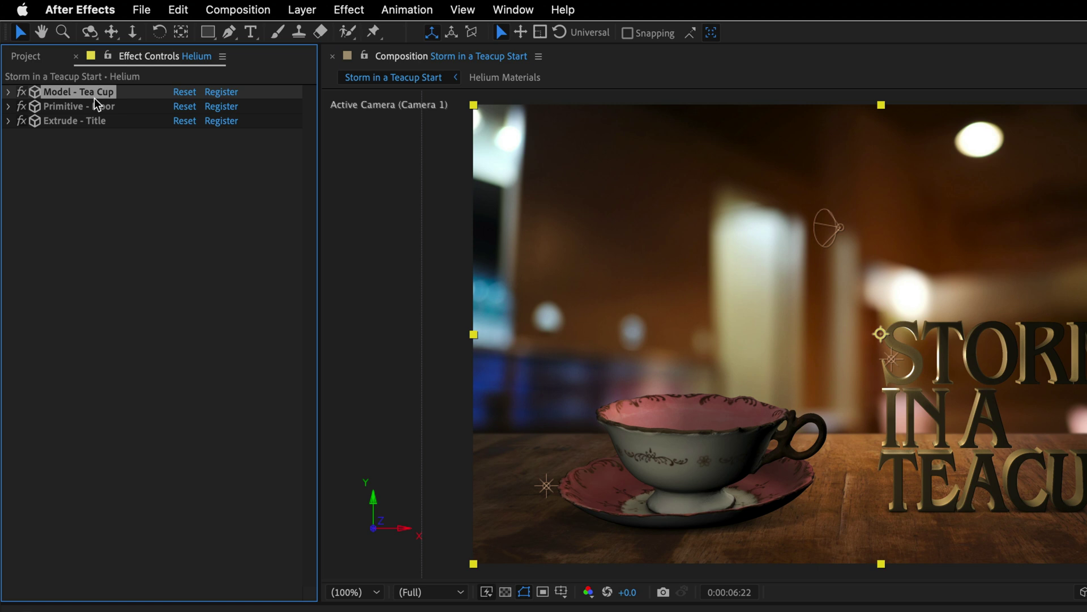
left_click(83, 109)
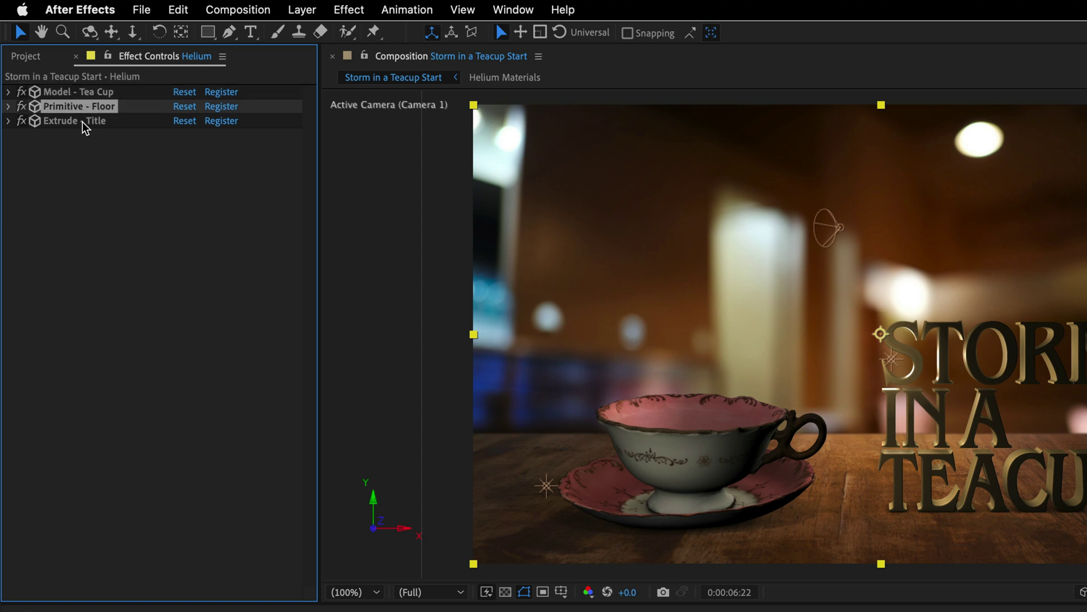
left_click(82, 122)
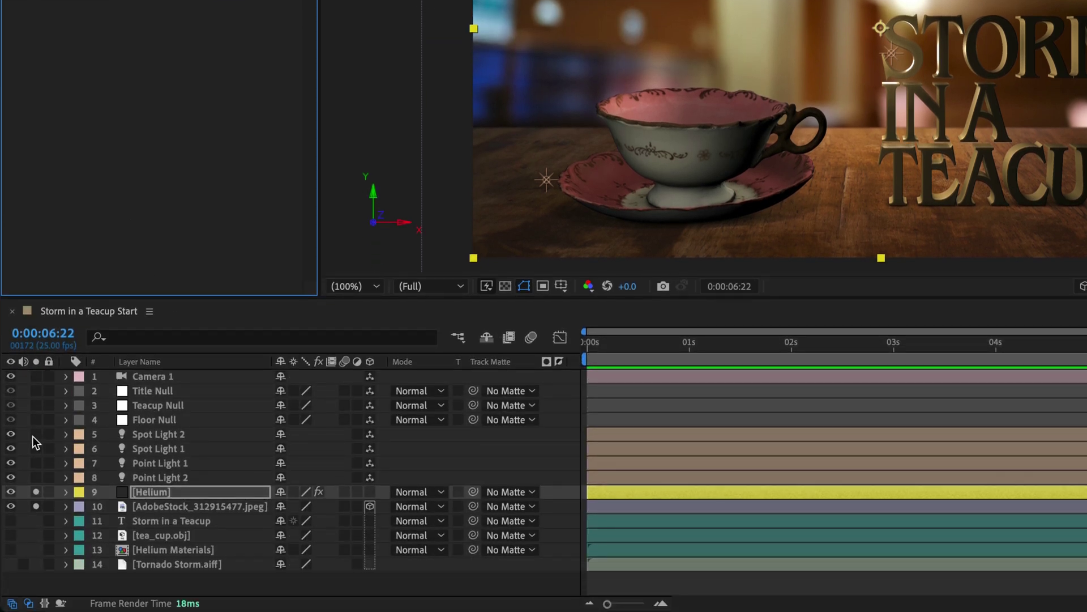
left_click_drag(35, 435, 38, 462)
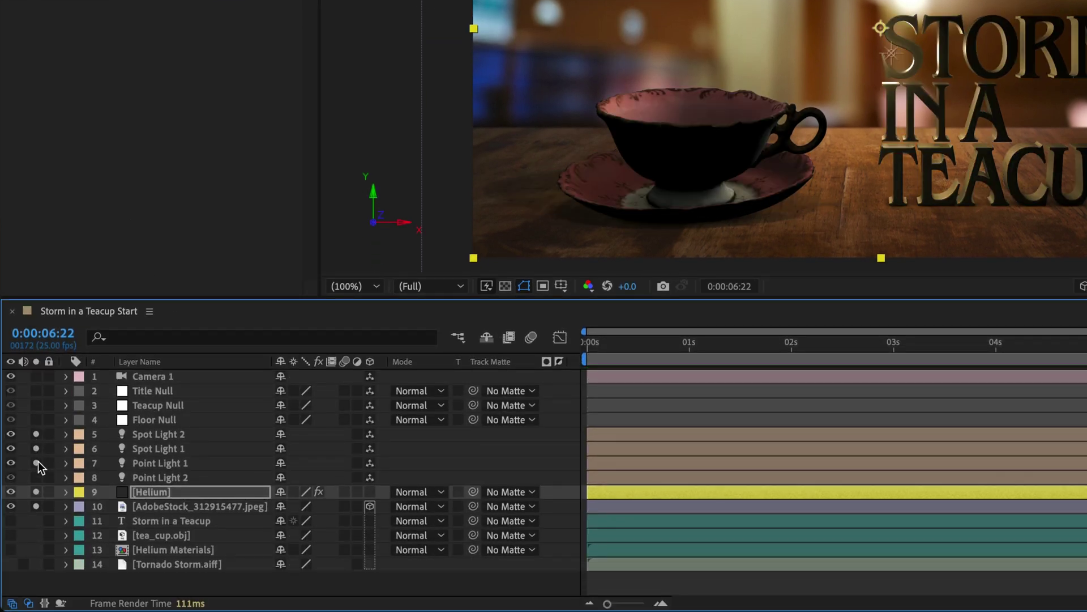
left_click(36, 477)
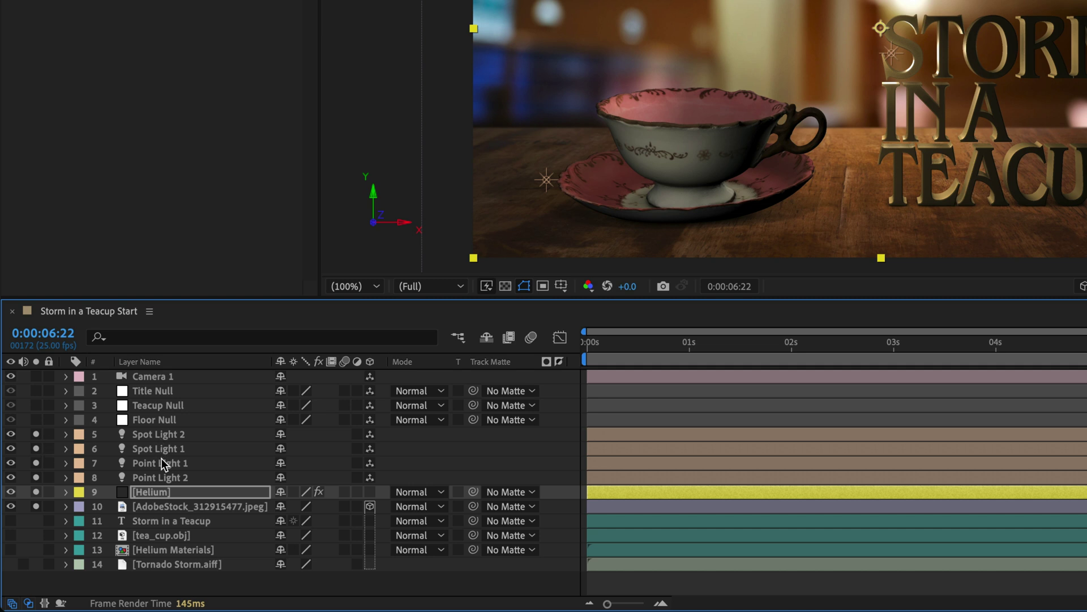
left_click(163, 452)
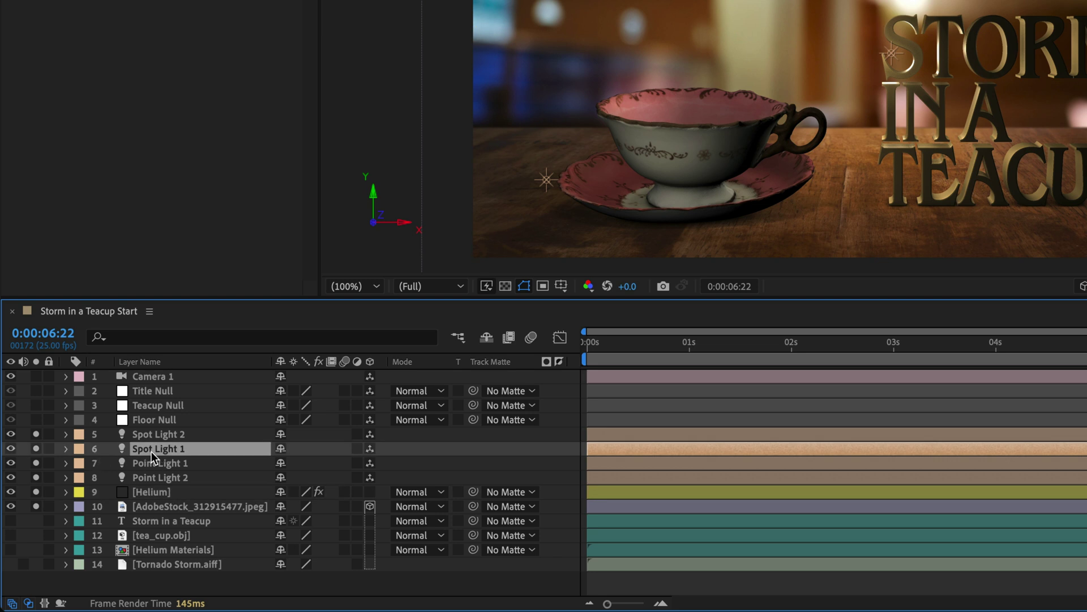
double_click(151, 451)
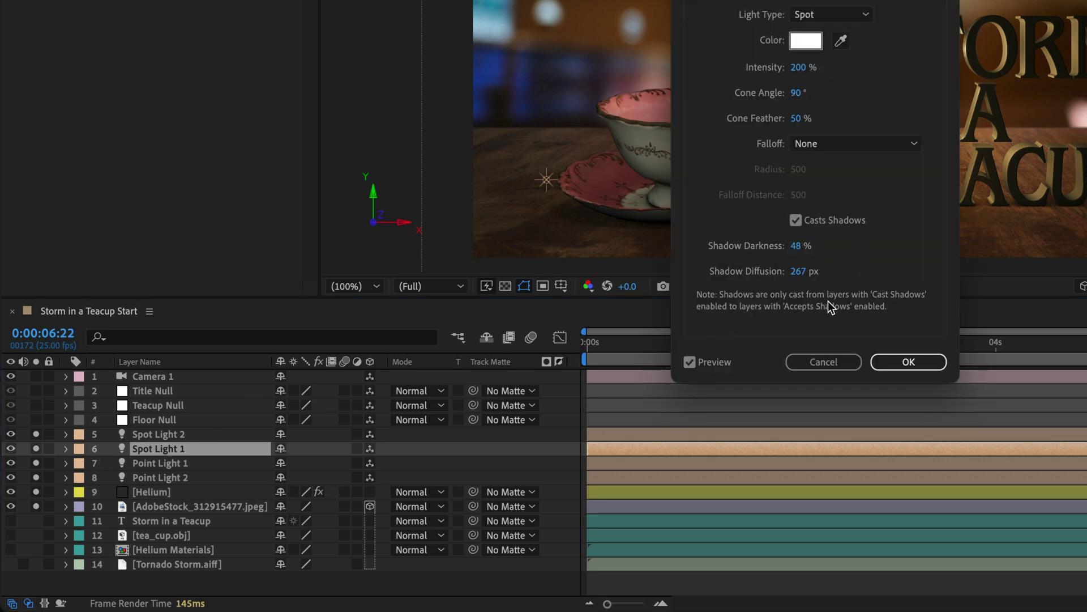
left_click(880, 364)
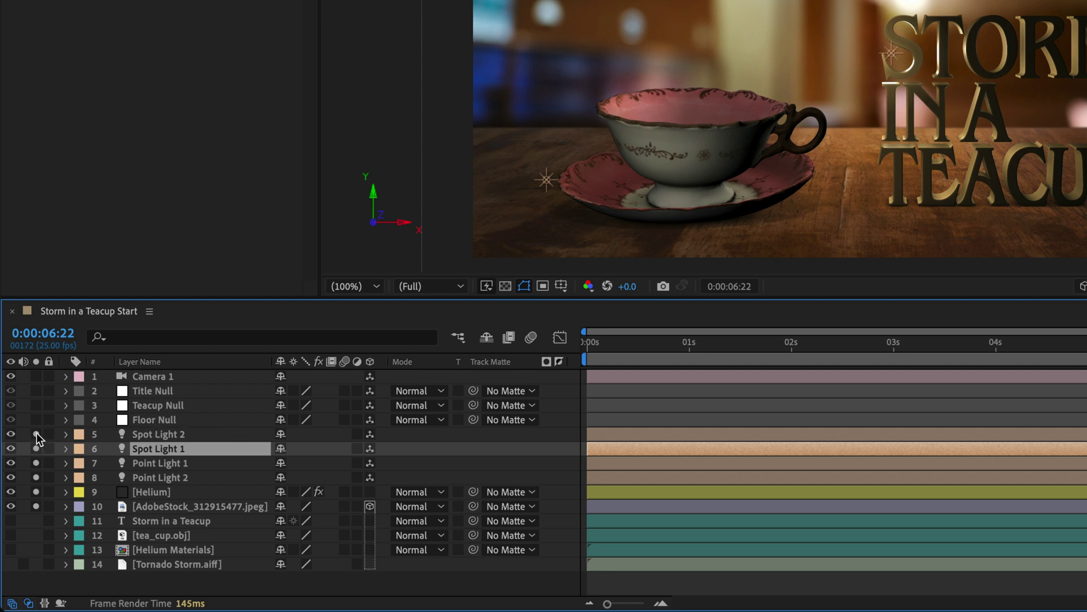
left_click_drag(36, 435, 37, 491)
left_click(36, 507)
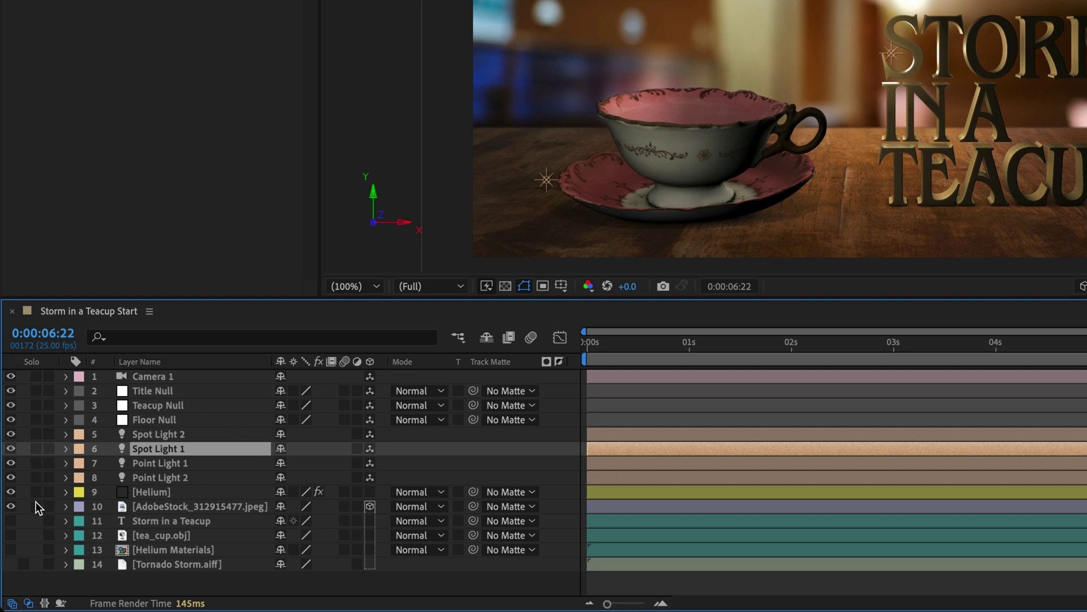
left_click(154, 405)
key("u")
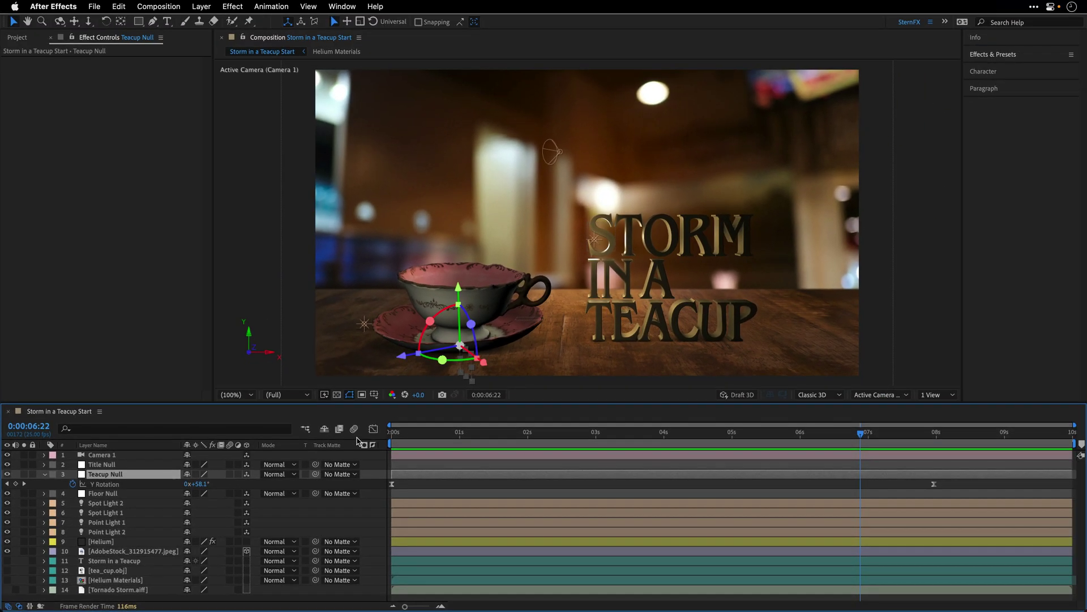
mouse_move(399, 436)
left_mouse_down()
mouse_move(829, 448)
mouse_move(392, 437)
left_mouse_up()
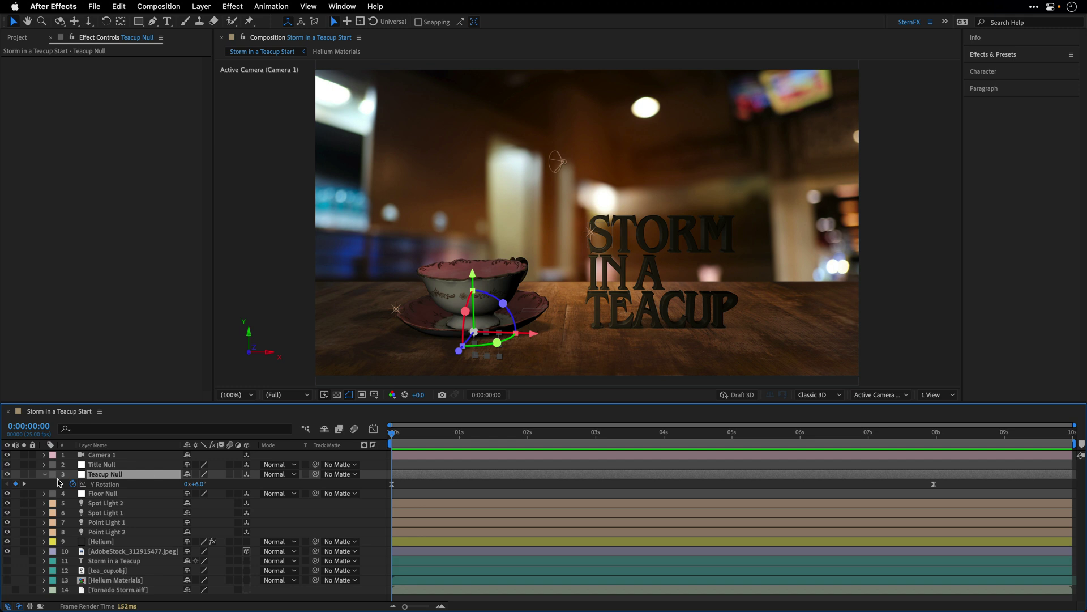
left_click(43, 475)
left_click(98, 456)
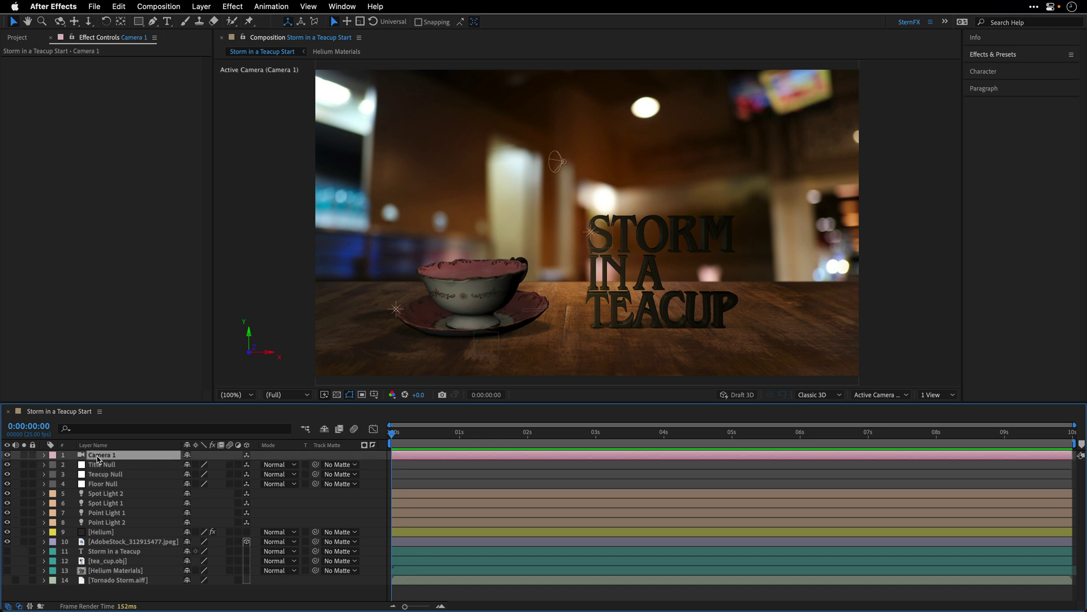
key("p")
mouse_move(397, 438)
left_mouse_down()
mouse_move(1071, 444)
mouse_move(391, 438)
left_mouse_up()
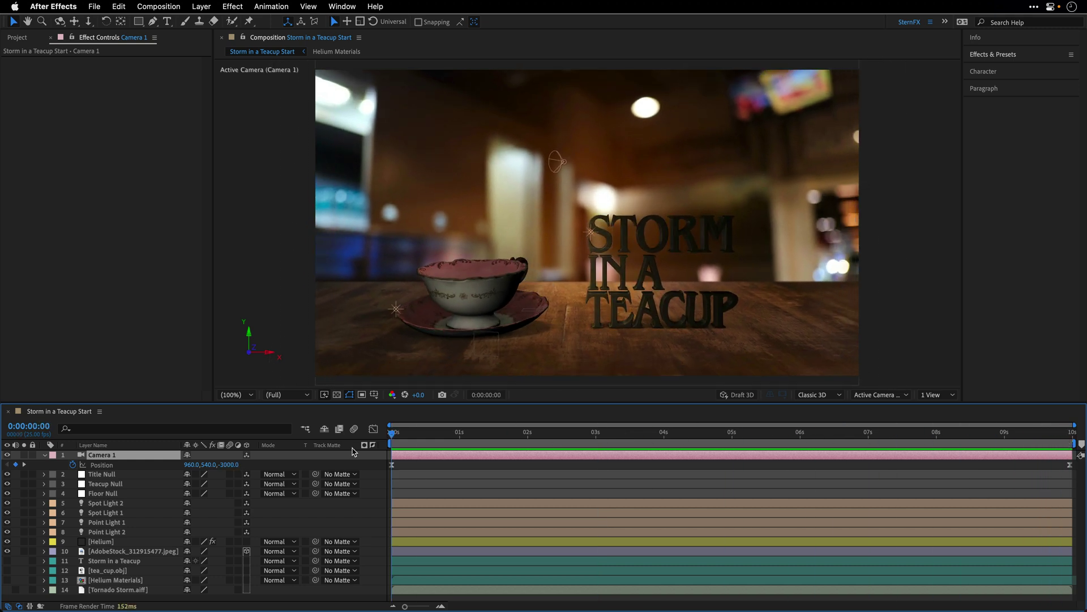
left_click(107, 591)
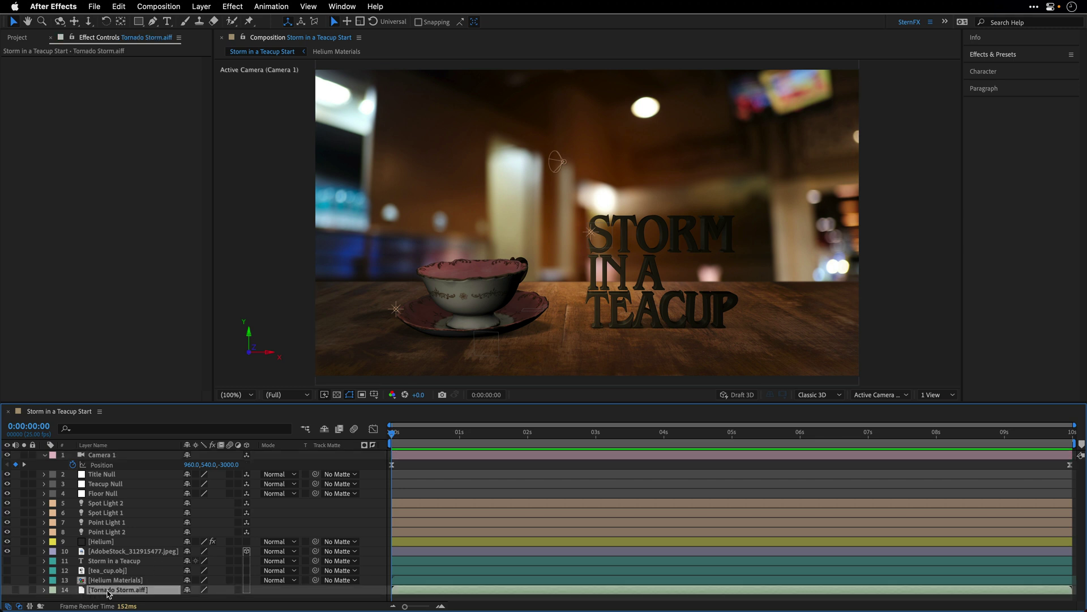
key("l")
key("l")
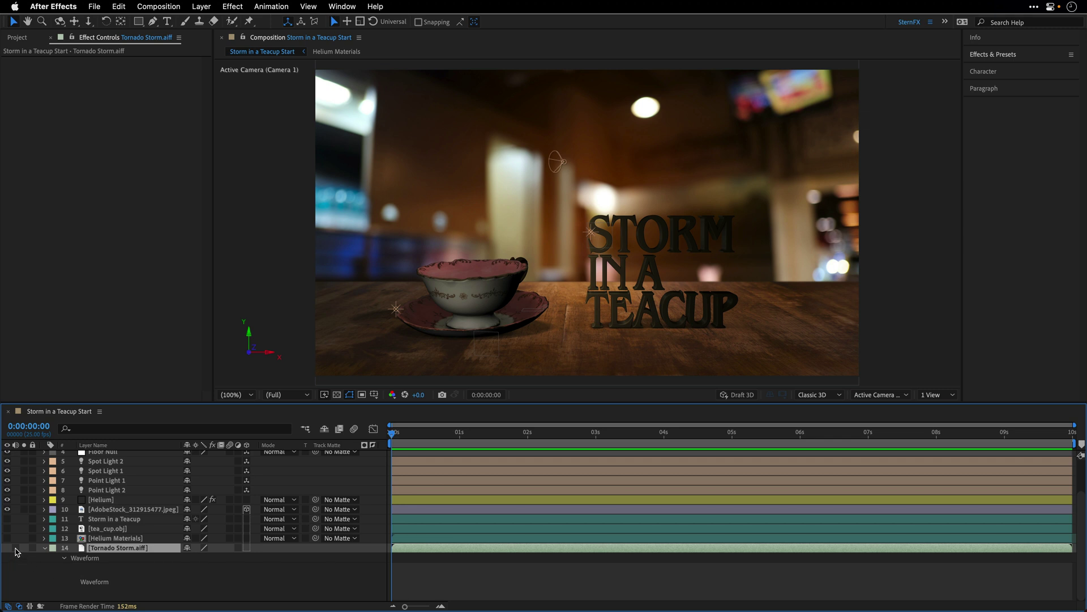
left_click(43, 550)
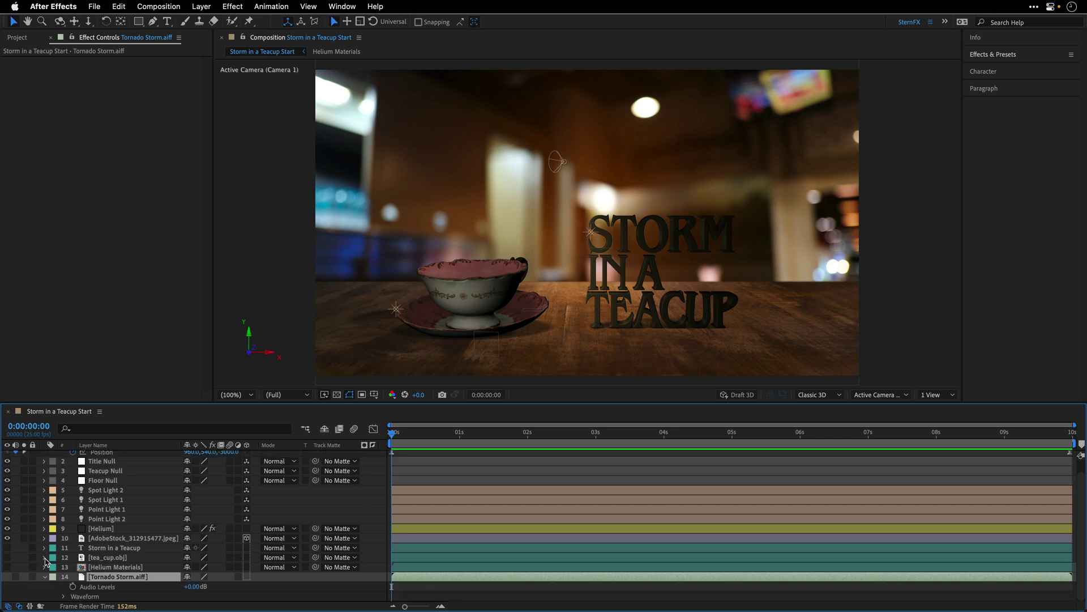
left_click(46, 578)
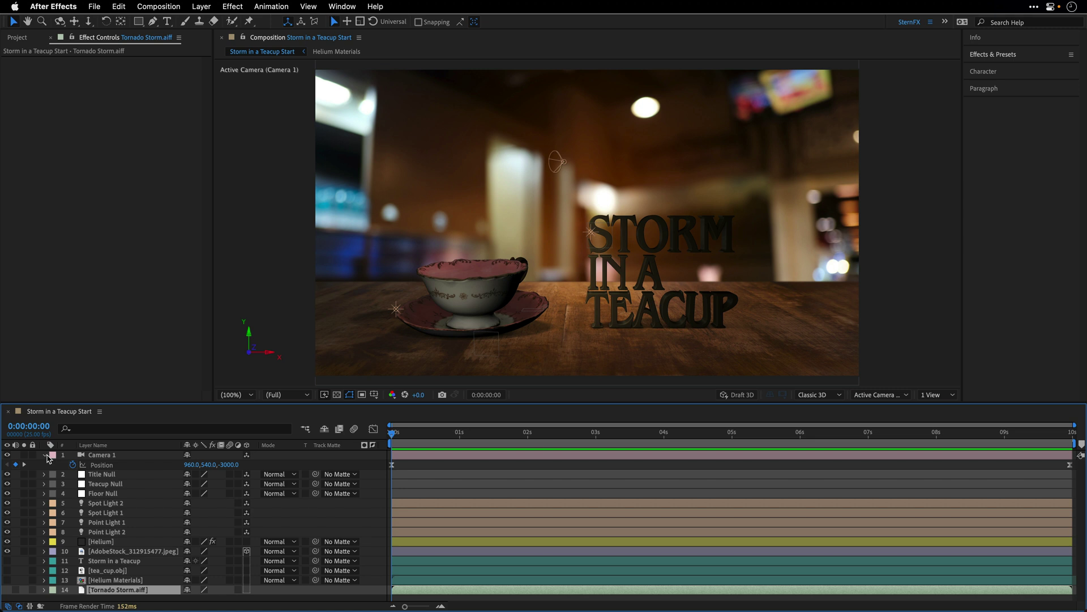
left_click(44, 455)
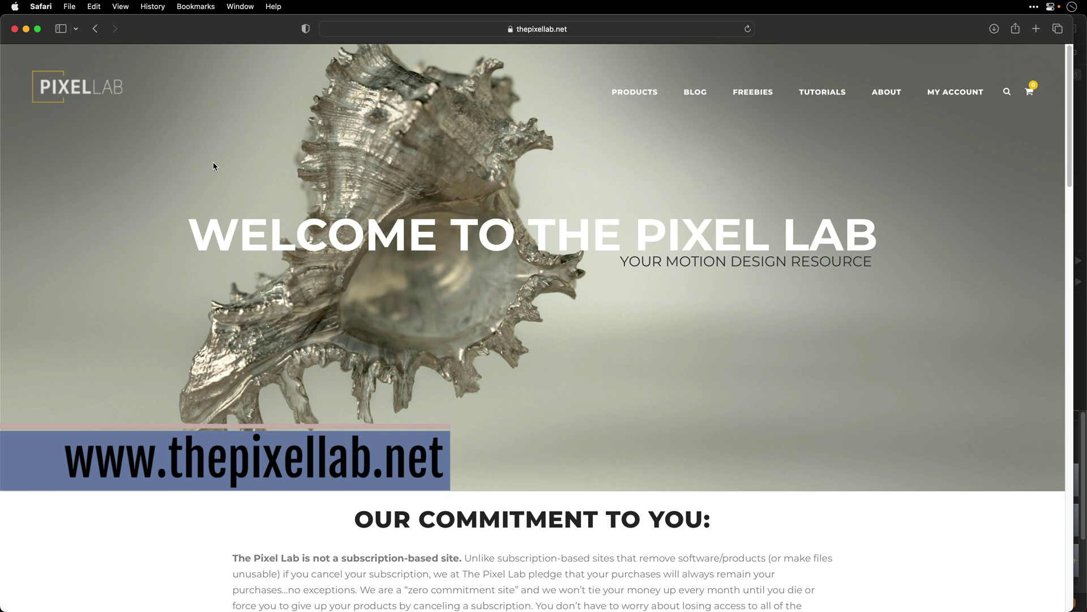
Browse The Pixel Lab's VDB Products, Freebies and Tutorials pages in Safari.
left_click(636, 92)
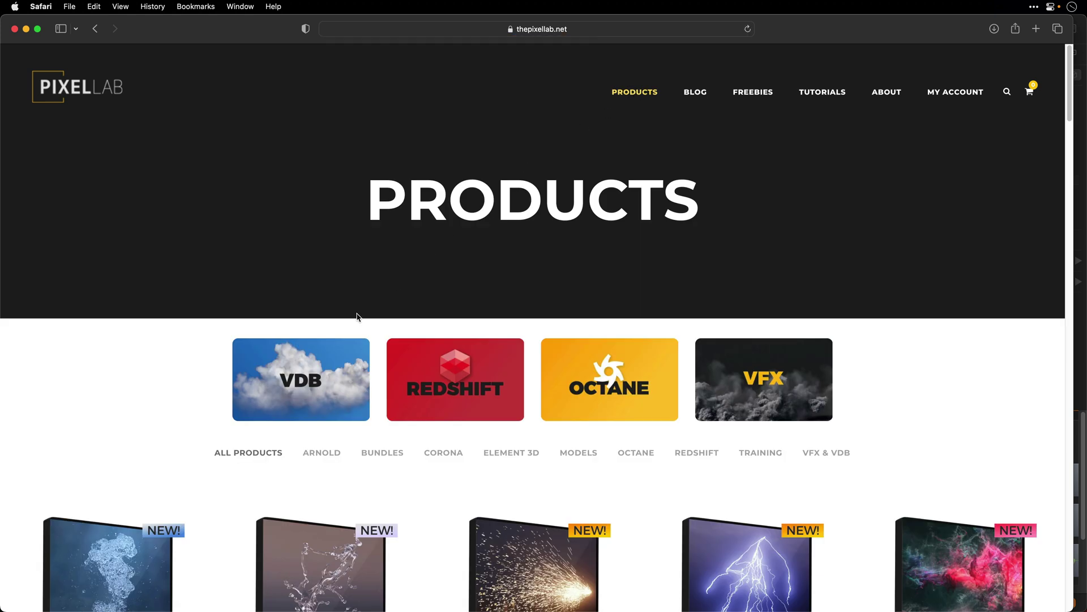
left_click(308, 370)
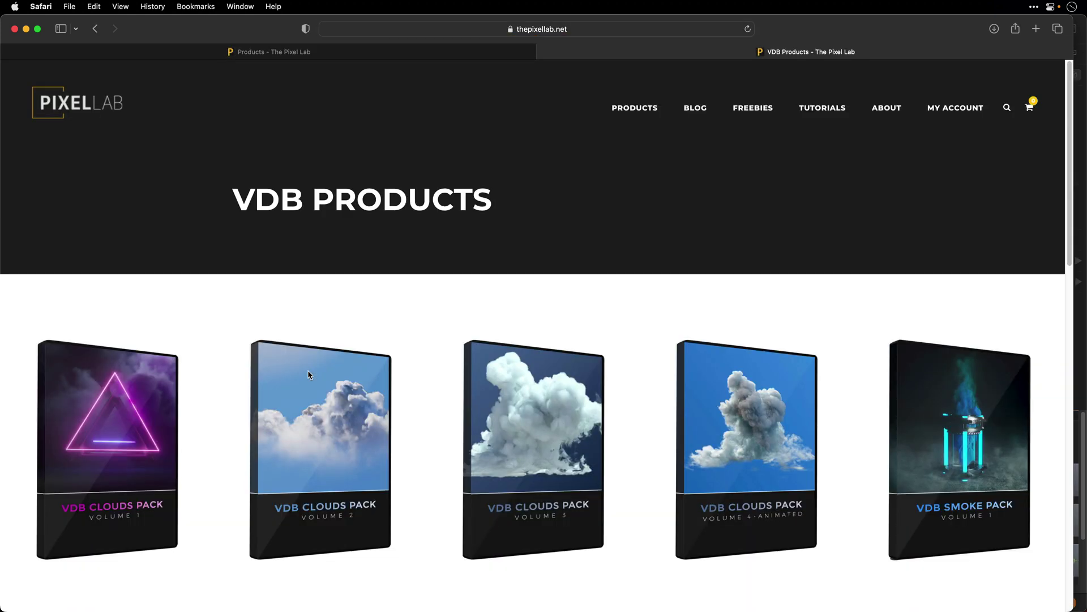
left_click(746, 111)
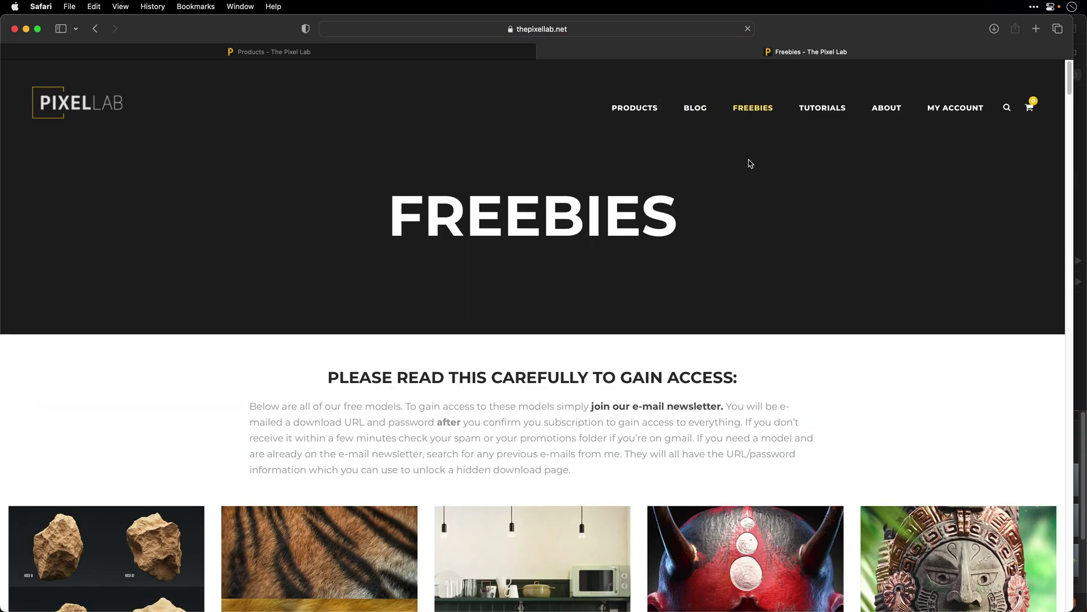
scroll(747, 162, "down", 5)
scroll(747, 166, "down", 5)
scroll(747, 168, "down", 5)
scroll(746, 169, "down", 3)
scroll(744, 170, "down", 3)
scroll(744, 172, "down", 5)
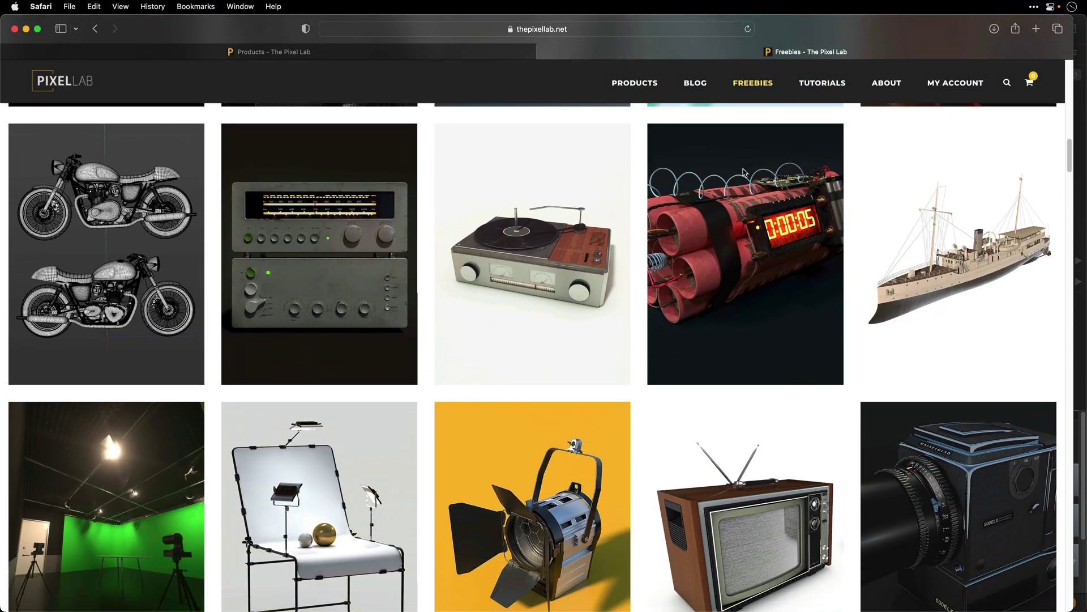
scroll(743, 173, "up", 15)
left_click(823, 109)
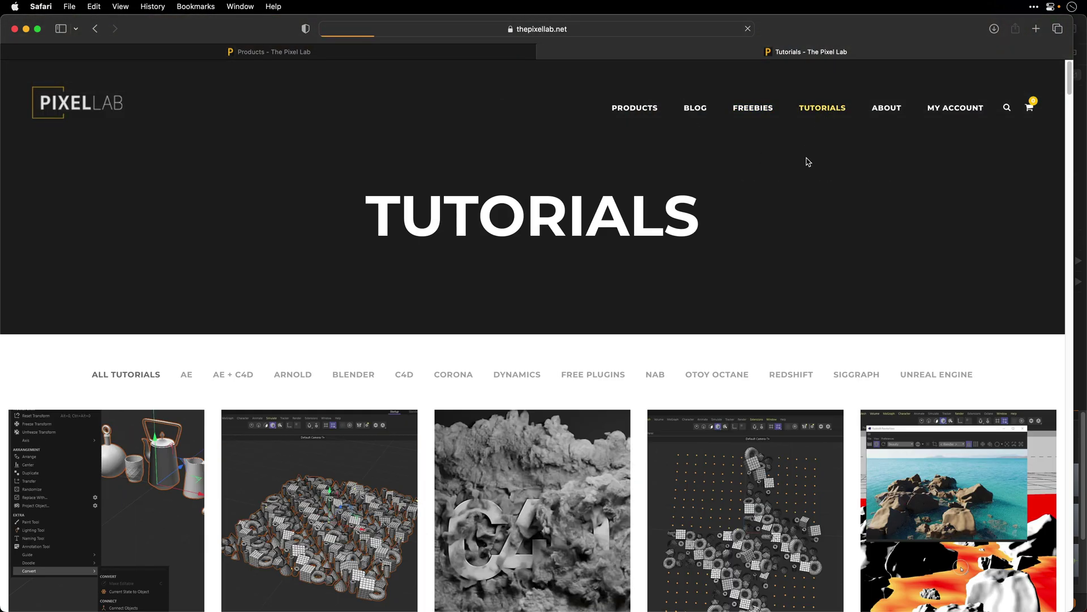
scroll(808, 161, "down", 2)
scroll(807, 163, "down", 5)
scroll(807, 163, "down", 4)
scroll(804, 164, "down", 4)
scroll(805, 164, "down", 4)
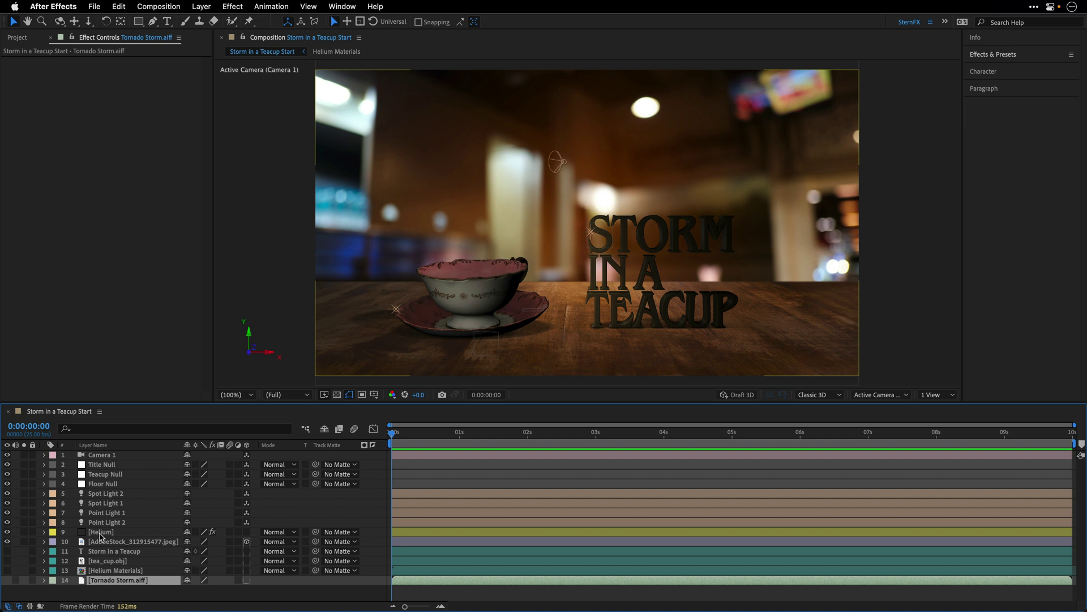
Add a Helium Volume effect to the Helium layer, named 'Volume - Tornado'.
left_click(100, 533)
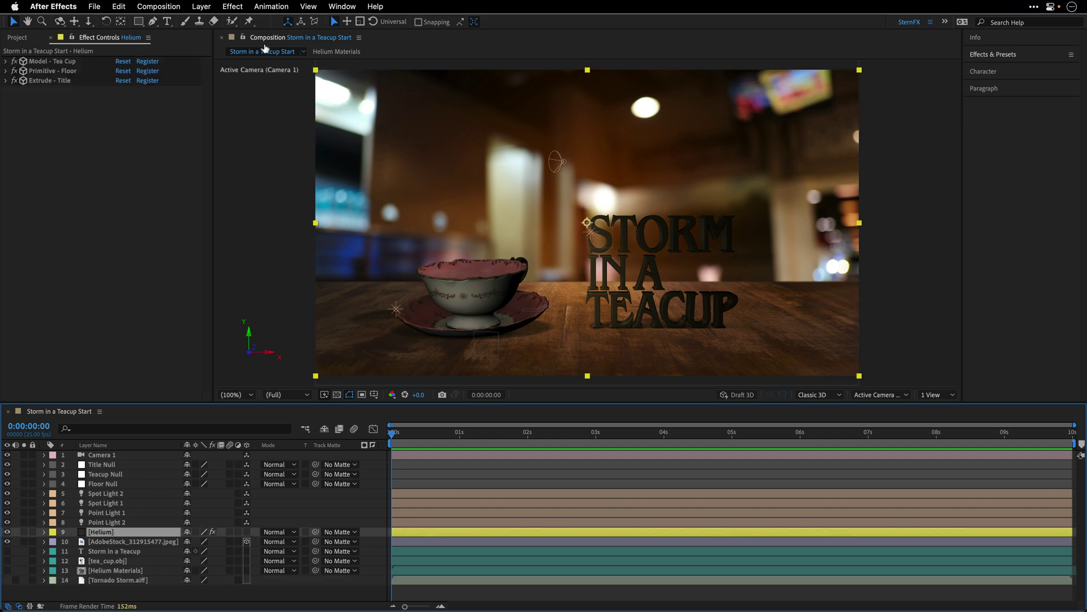
left_click(234, 6)
mouse_move(236, 192)
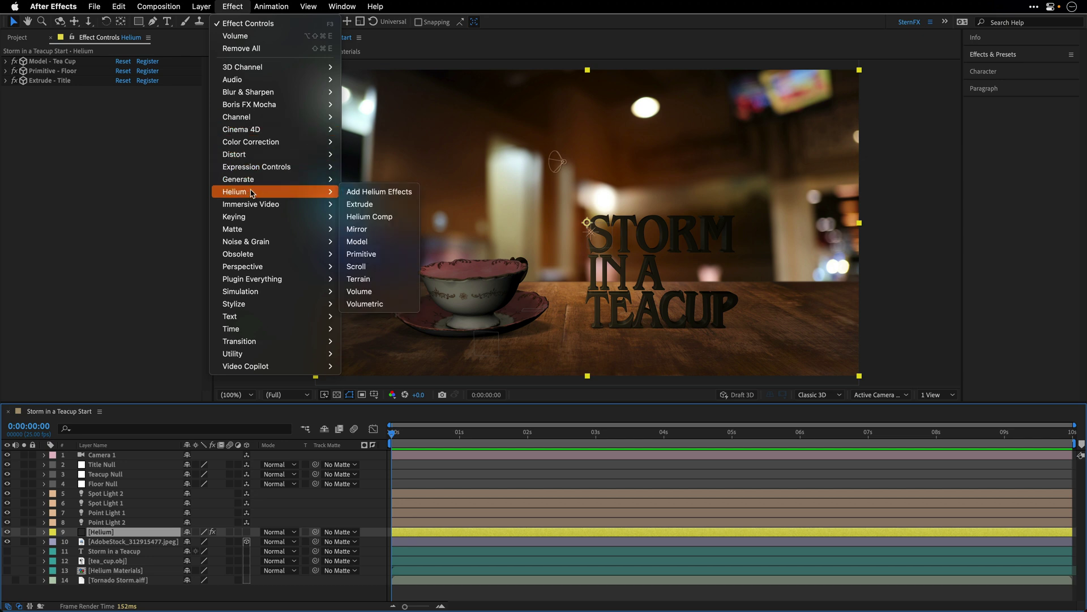
left_click(375, 291)
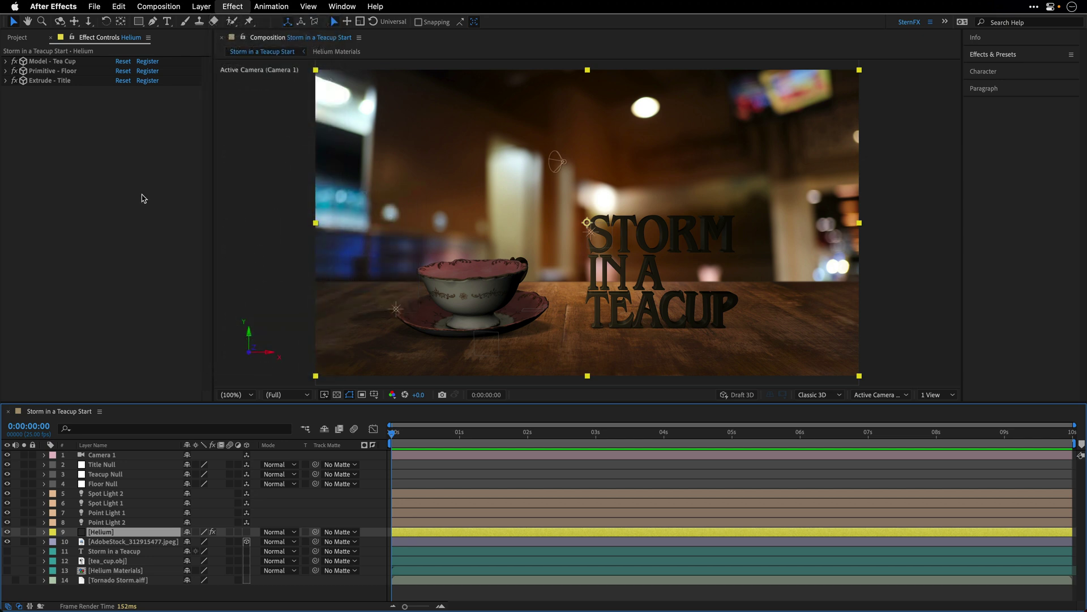
type("Volume - Tornado")
key("Return")
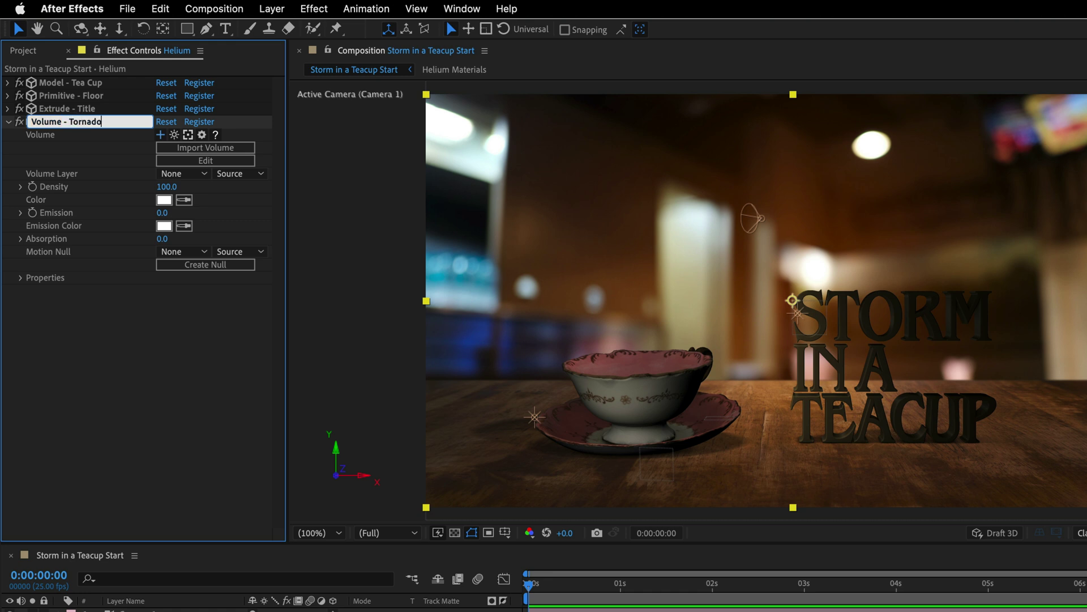
key("Return")
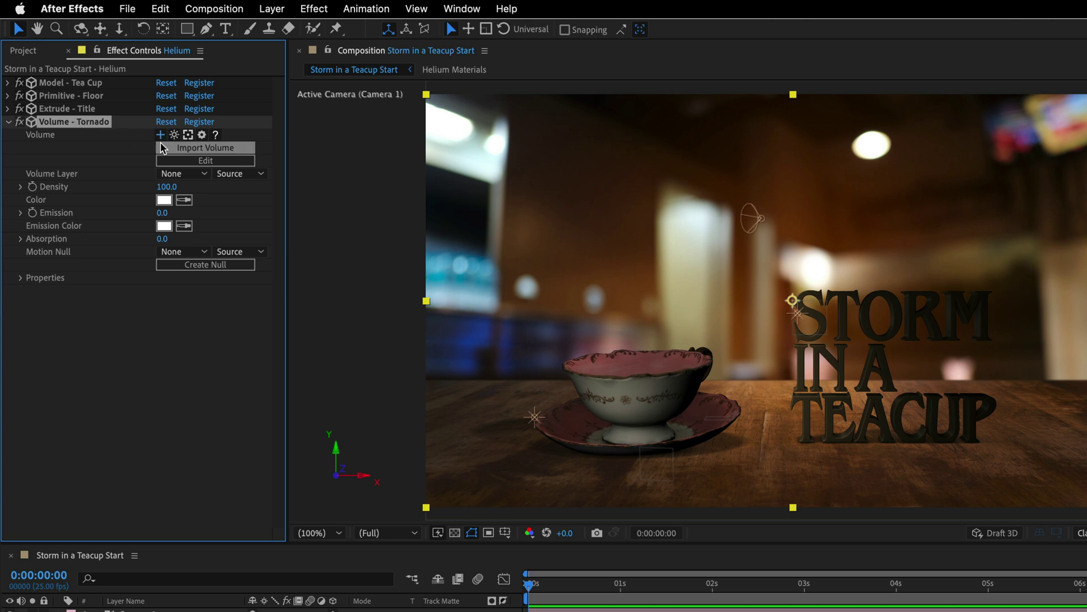
Import the smoke_065 VDB sequence into the volume and scrub to about four seconds.
left_click(182, 148)
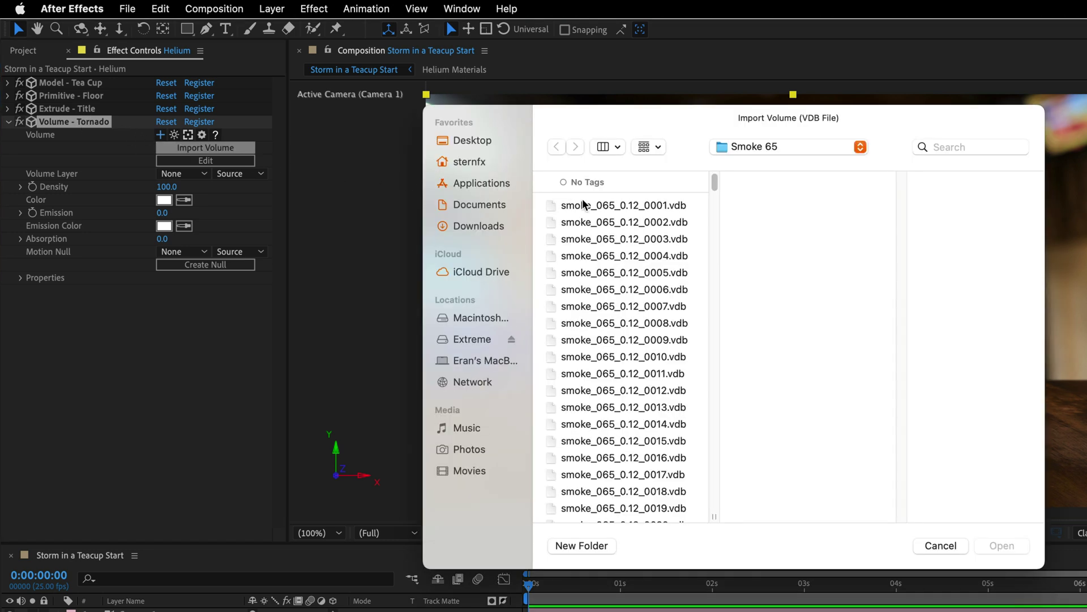
left_click(627, 204)
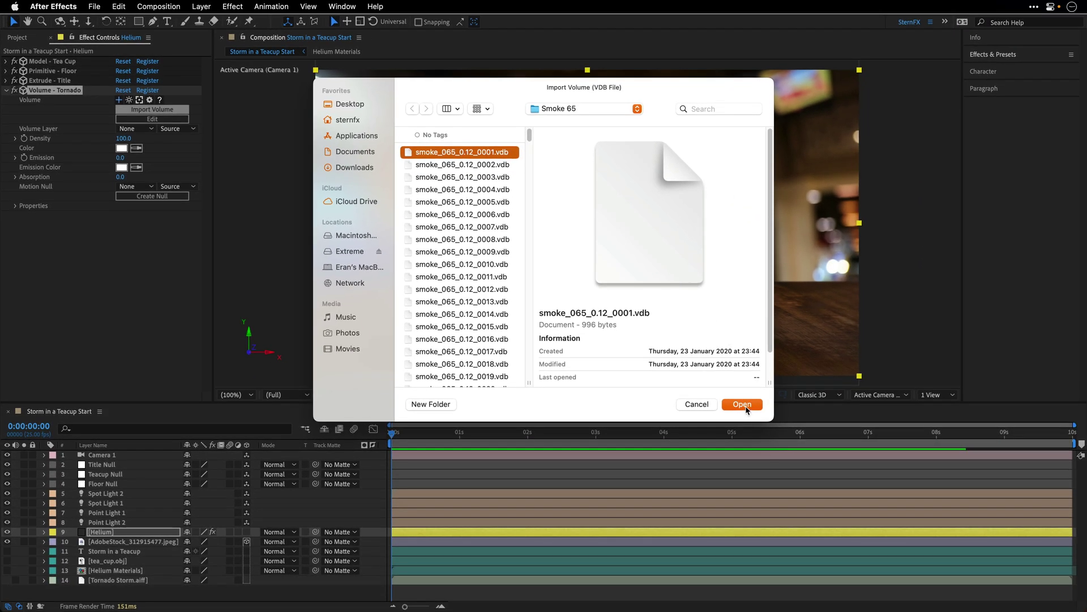
left_click(742, 405)
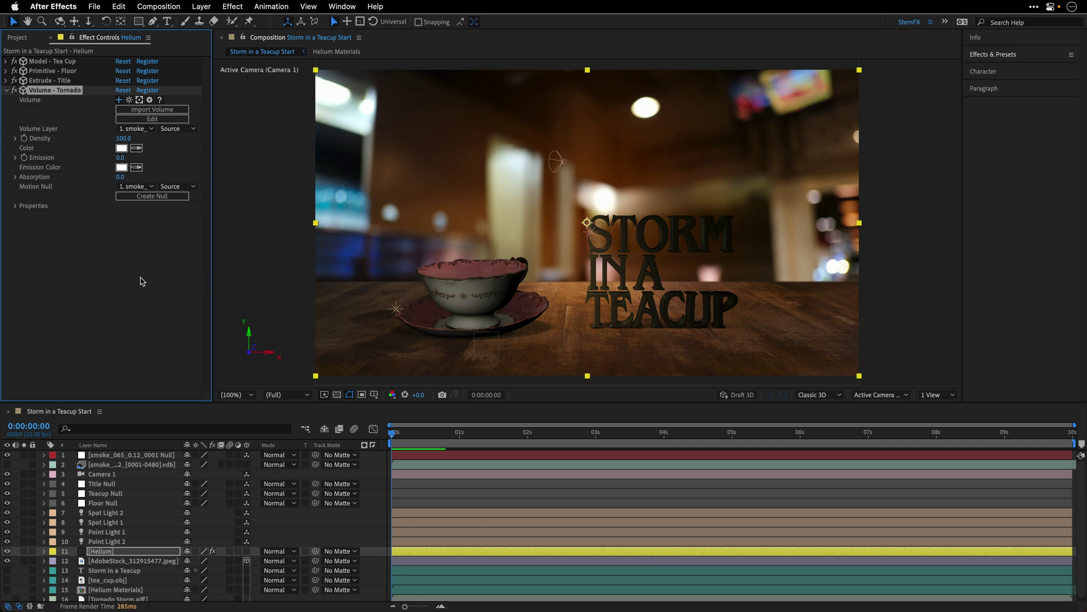
left_click(418, 434)
left_click_drag(438, 434, 694, 431)
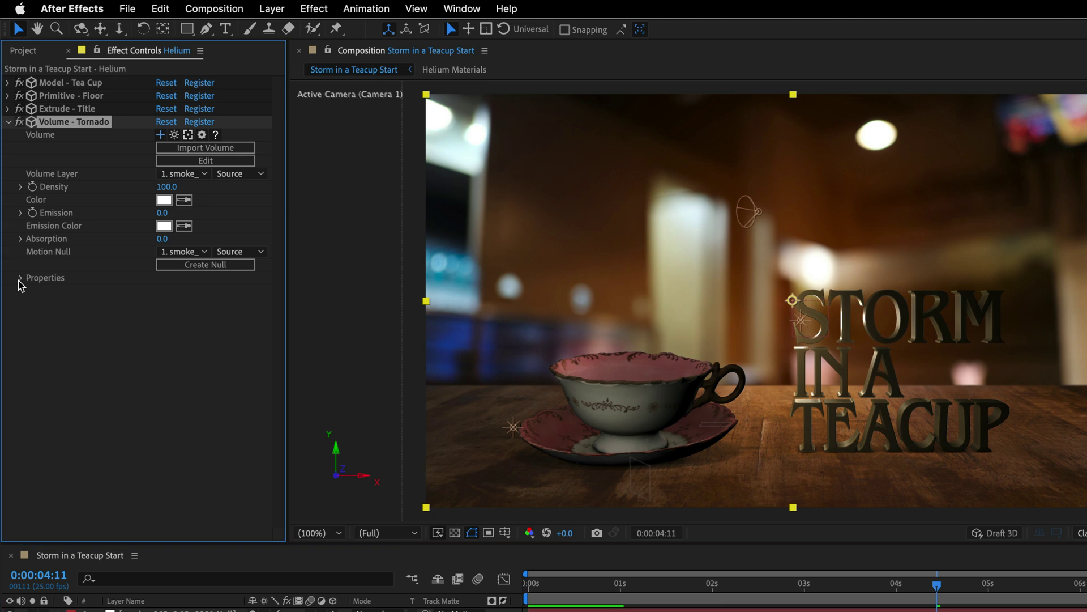
Set the volume's Size/Density to 3500 and preview the smoke animation.
left_click(14, 206)
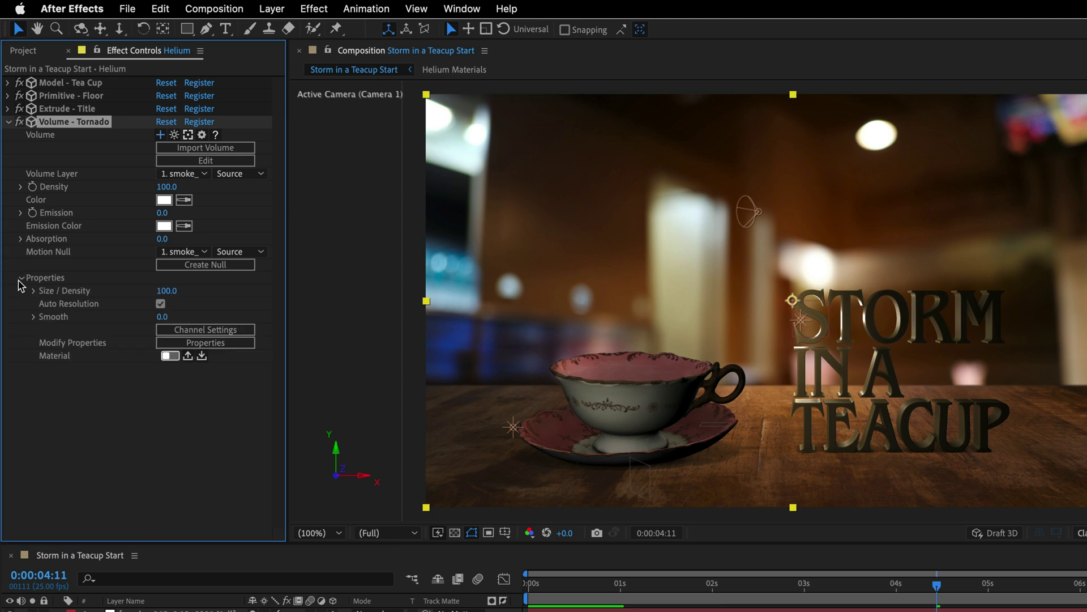
left_click(167, 291)
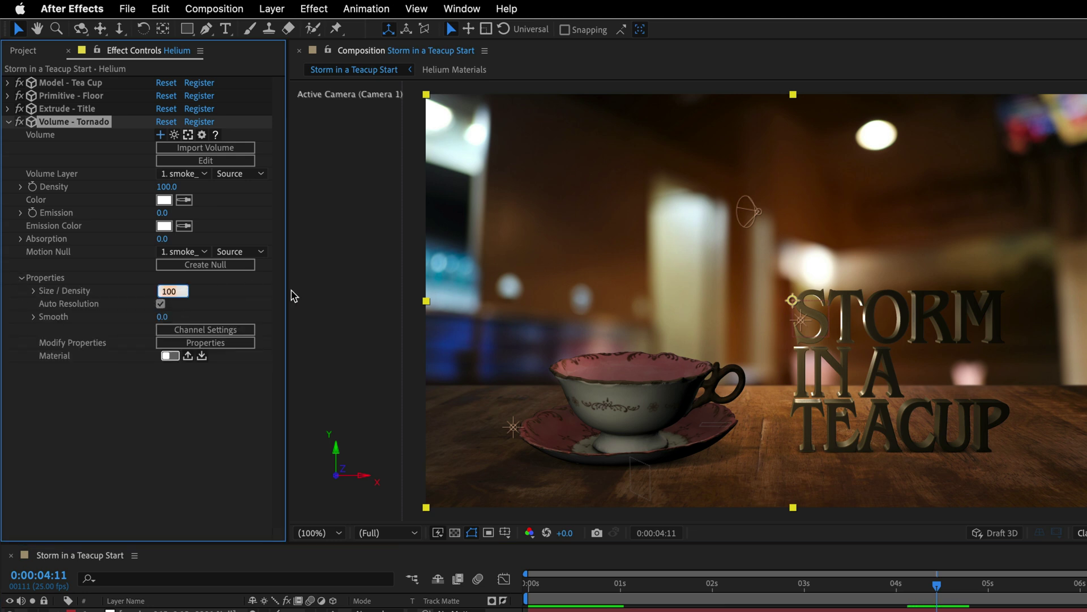
type("35")
key("Return")
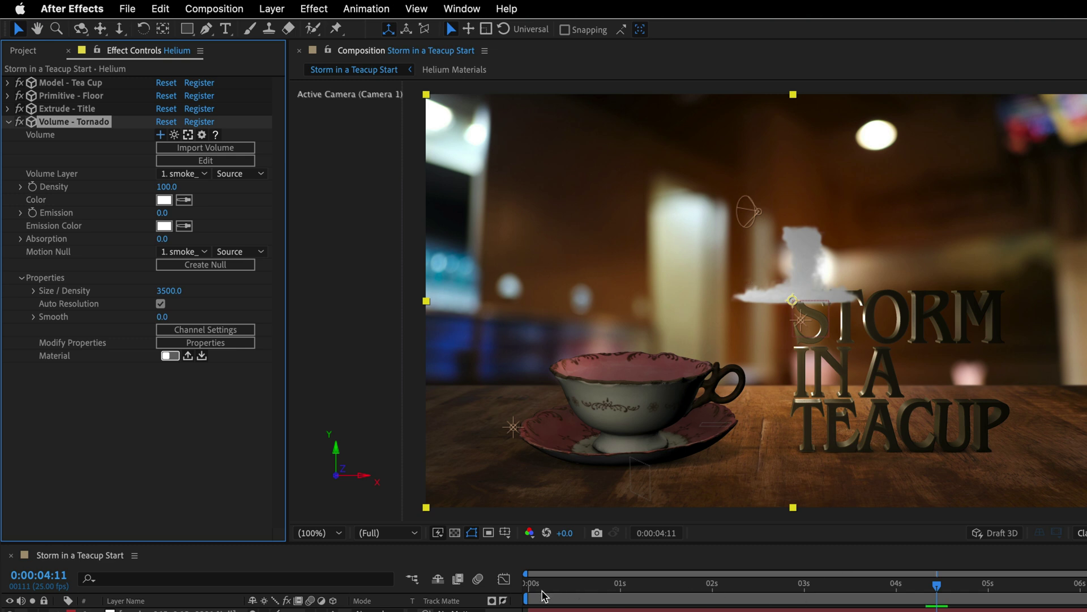
left_click(526, 590)
left_click_drag(526, 592, 1086, 587)
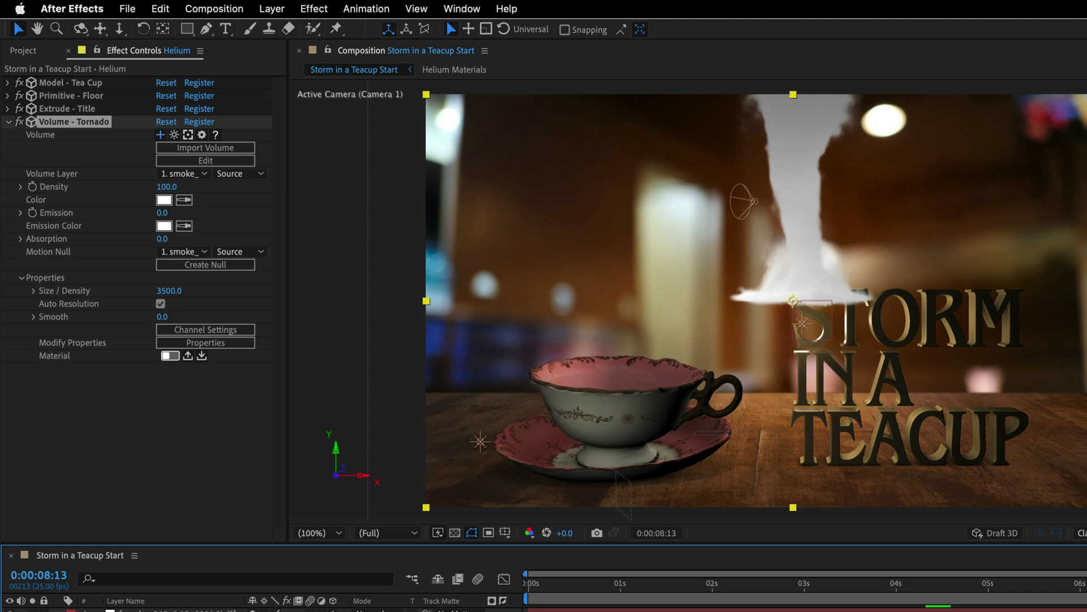
left_click_drag(1086, 587, 527, 601)
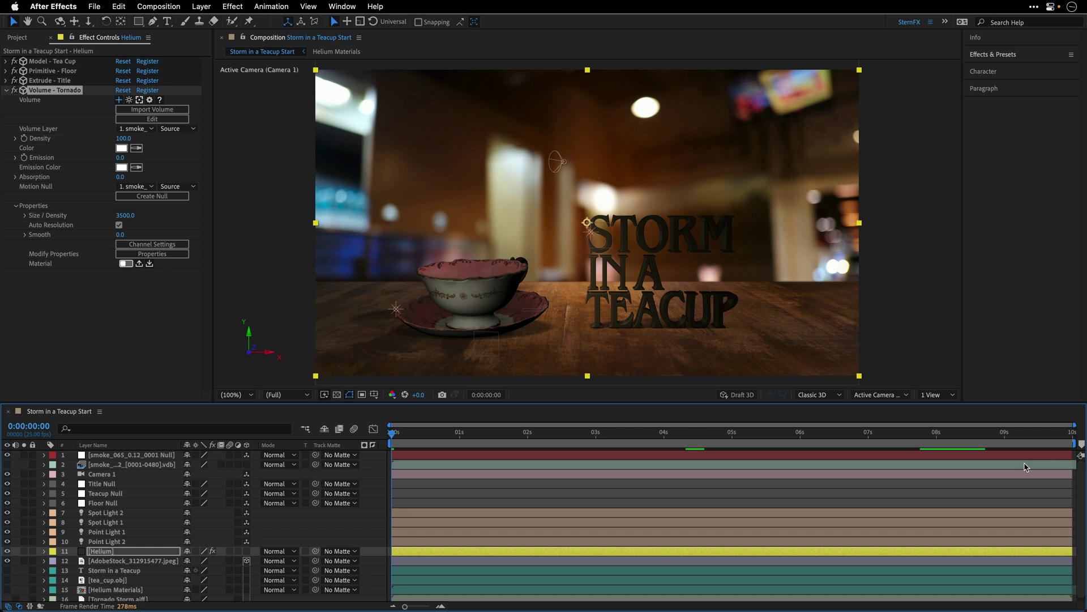
Drag the smoke .vdb layer earlier in time and scrub to check the smoke.
left_click(1043, 467)
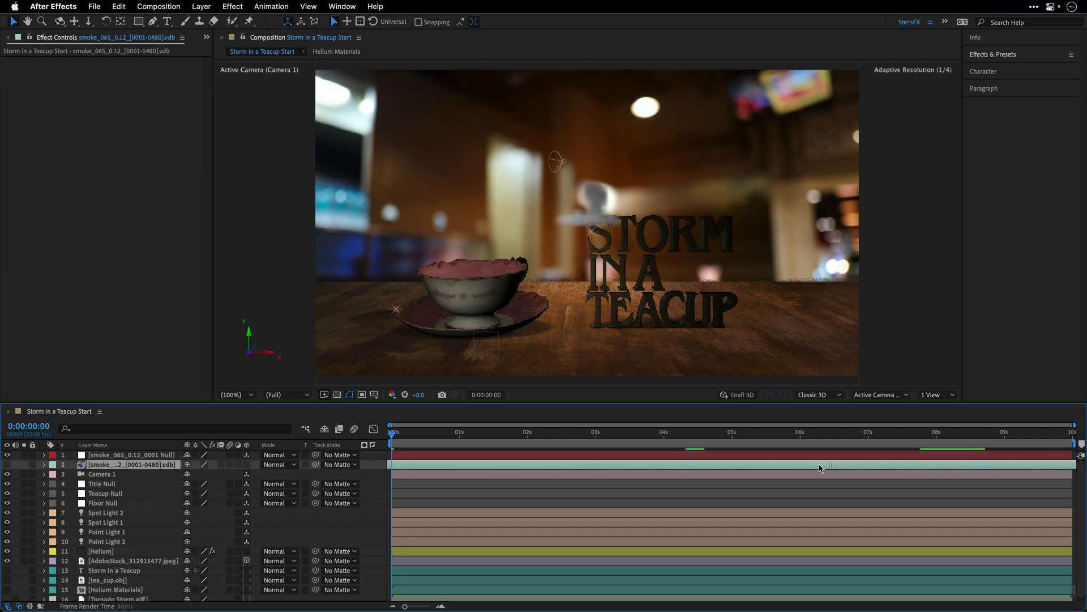
mouse_move(816, 466)
left_mouse_down()
mouse_move(596, 466)
mouse_move(638, 469)
left_mouse_up()
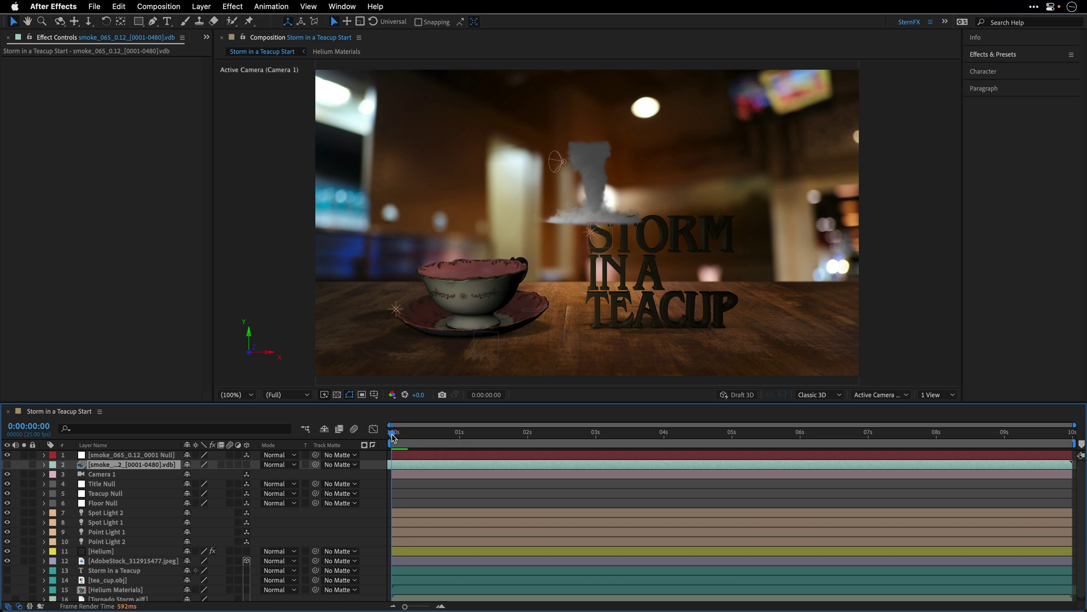
mouse_move(392, 435)
left_mouse_down()
mouse_move(676, 444)
mouse_move(353, 453)
left_mouse_up()
Switch the viewer to Custom View 1 and rename the smoke null 'Tornado Null'.
left_click(909, 395)
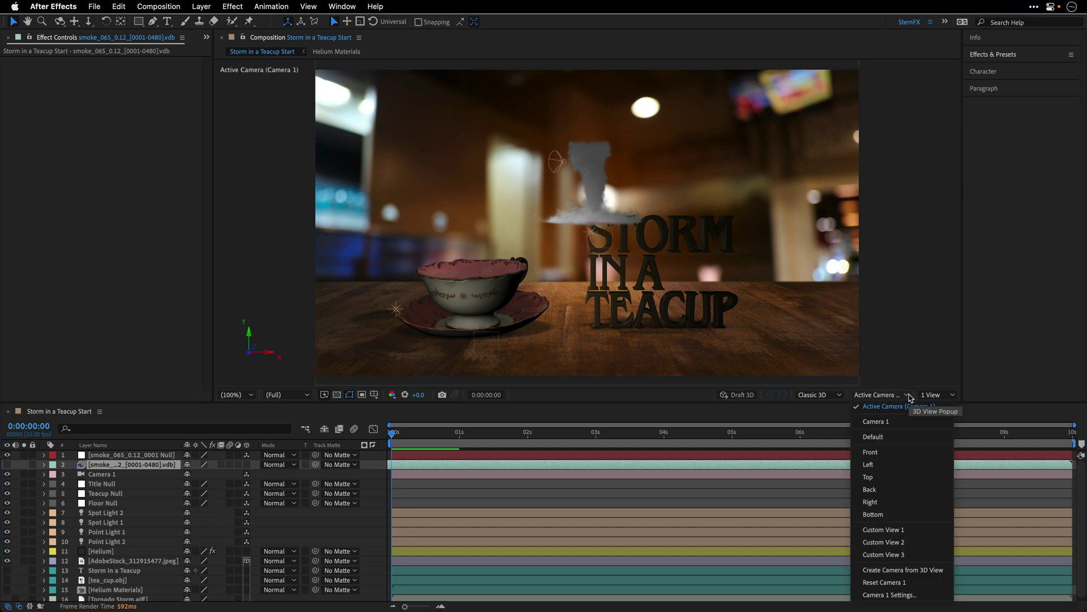
left_click(908, 526)
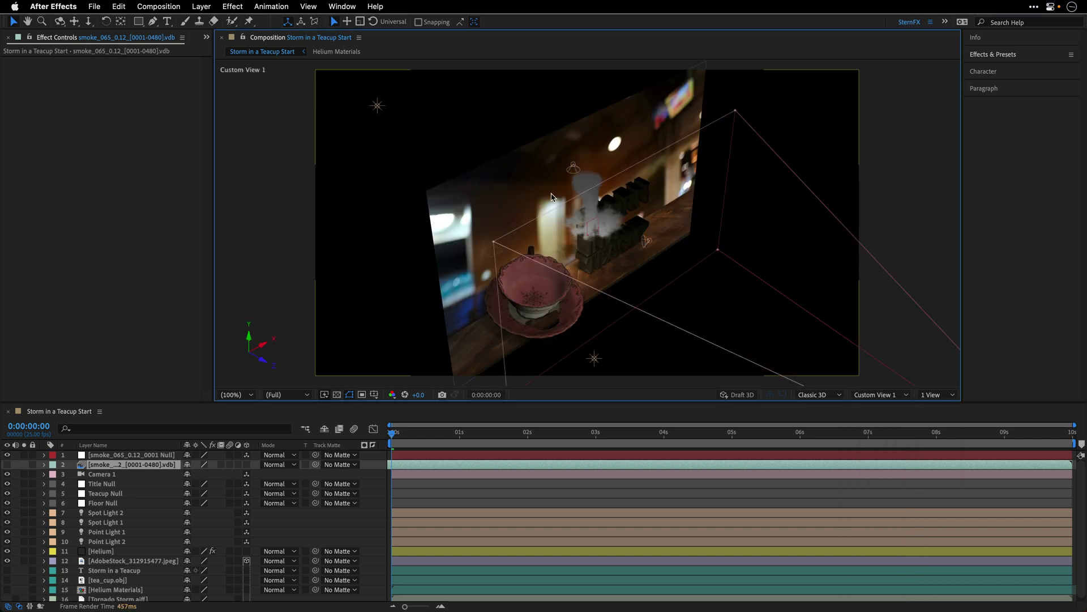
left_click(107, 456)
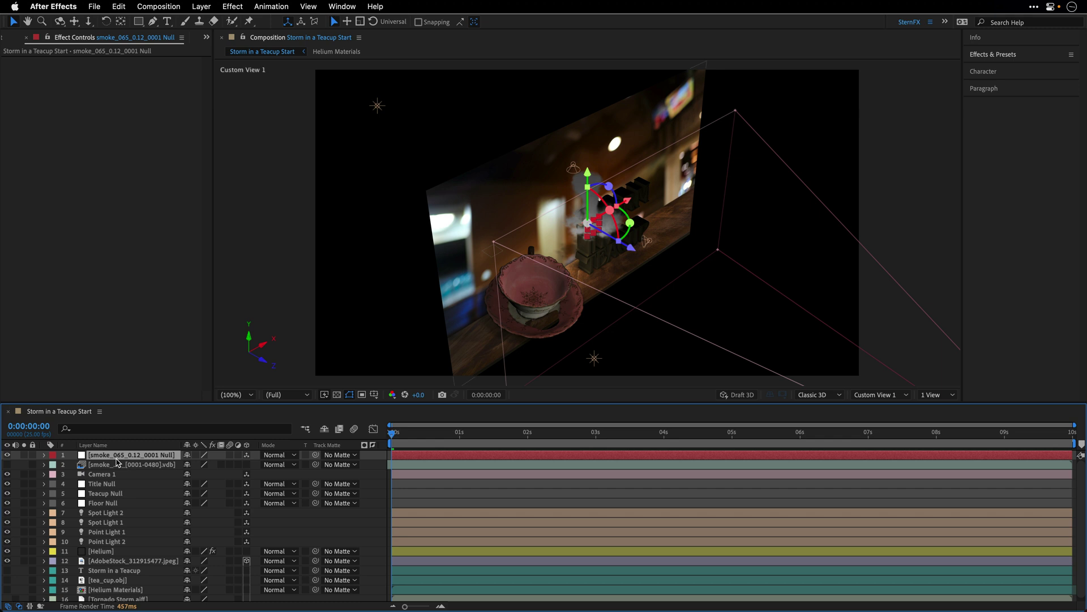
key("Return")
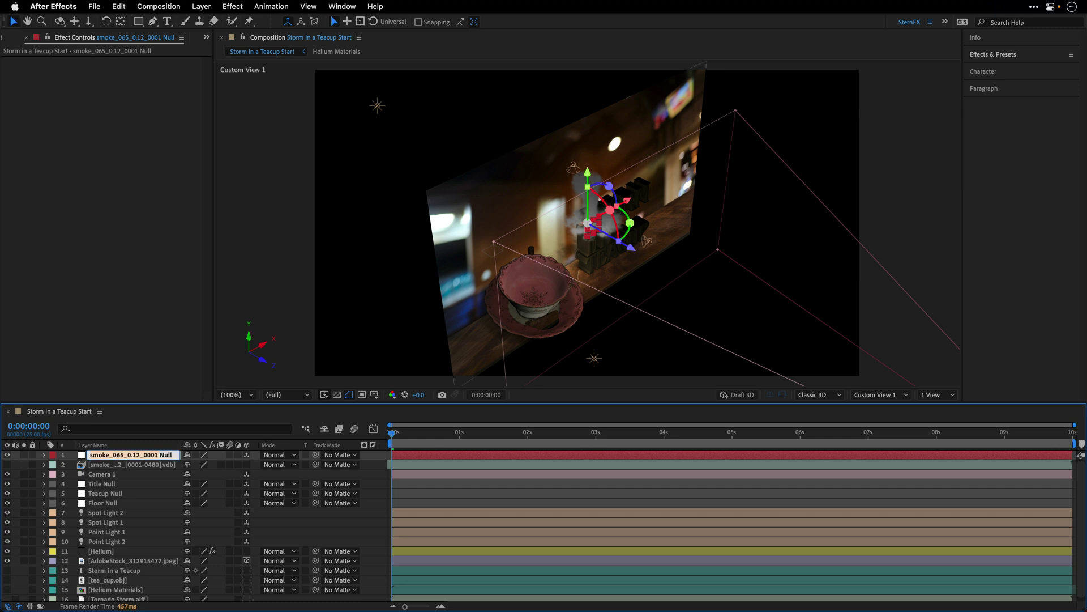
type("Tornado Null")
key("Return")
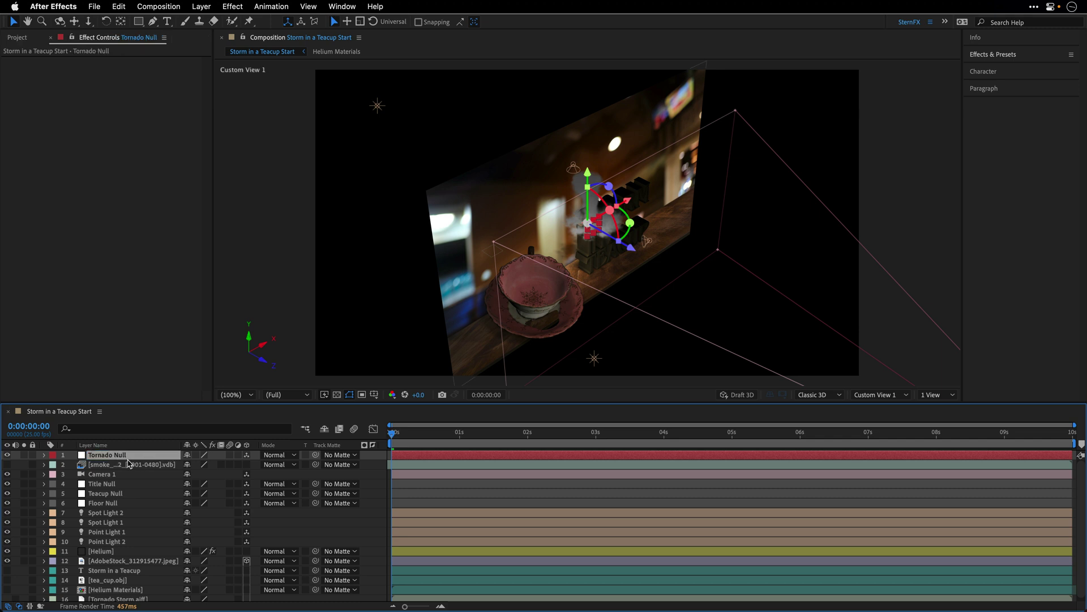
Move the smoke VDB layer below the background image and give it a Cyan label.
left_click_drag(120, 468, 129, 575)
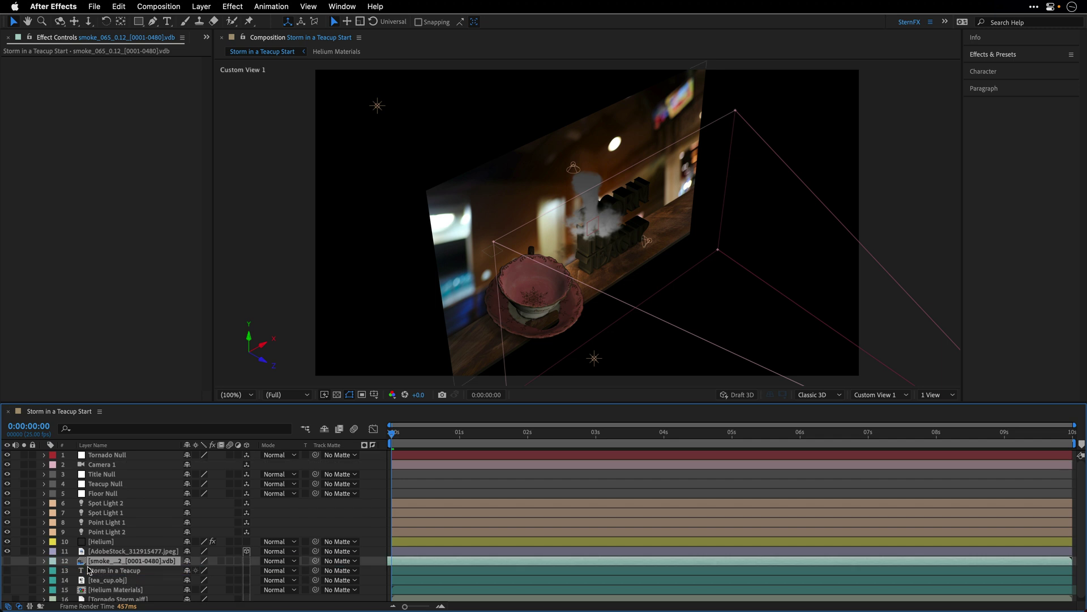
left_click(52, 563)
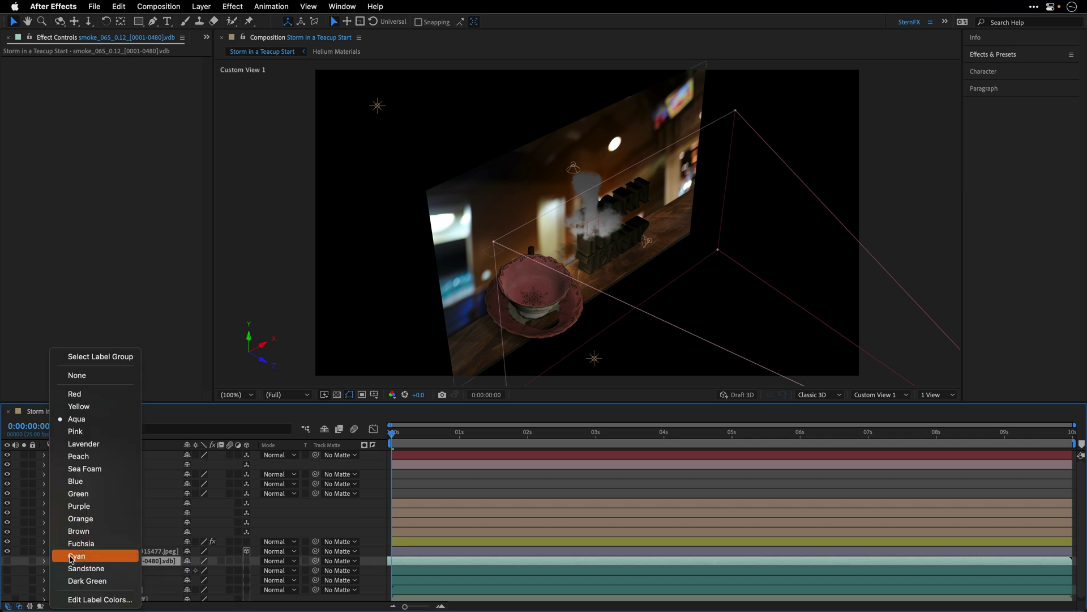
left_click(73, 556)
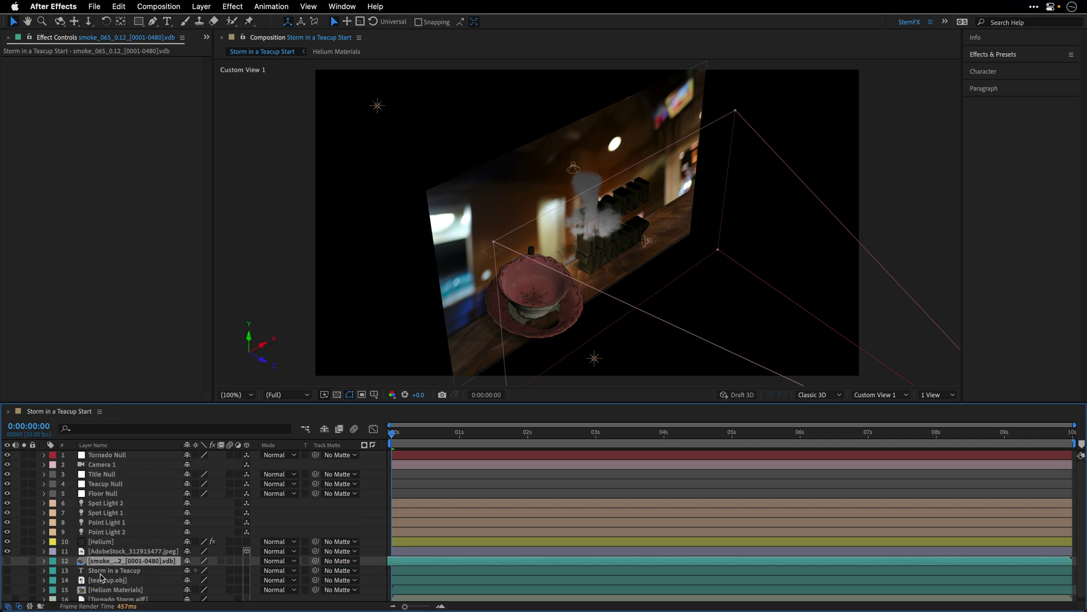
Lower Tornado Null into the teacup and reorder it beneath Camera 1.
left_click(104, 457)
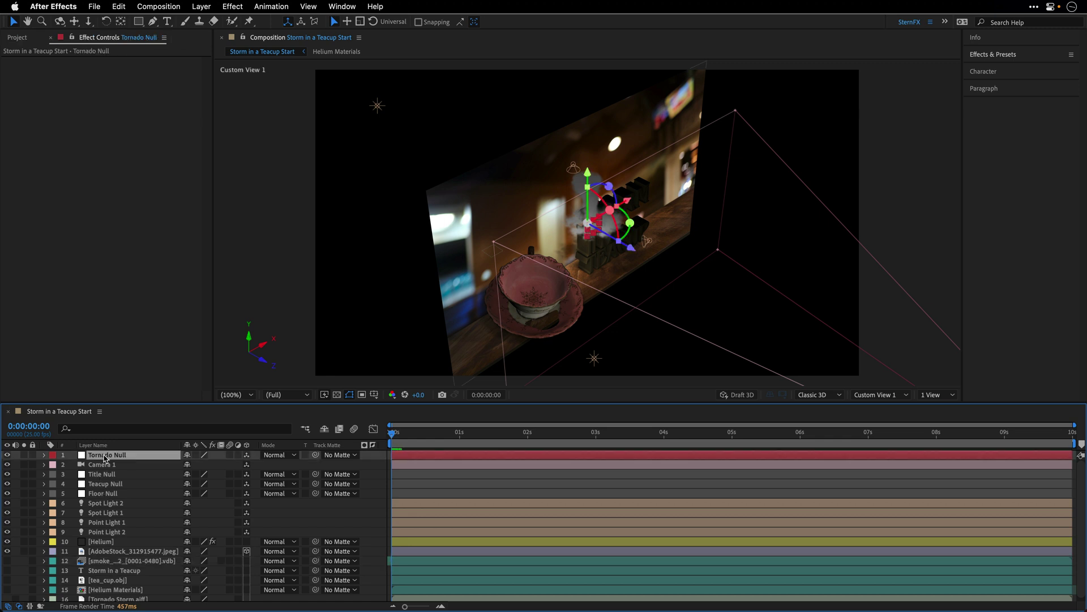
left_click_drag(587, 223, 569, 236)
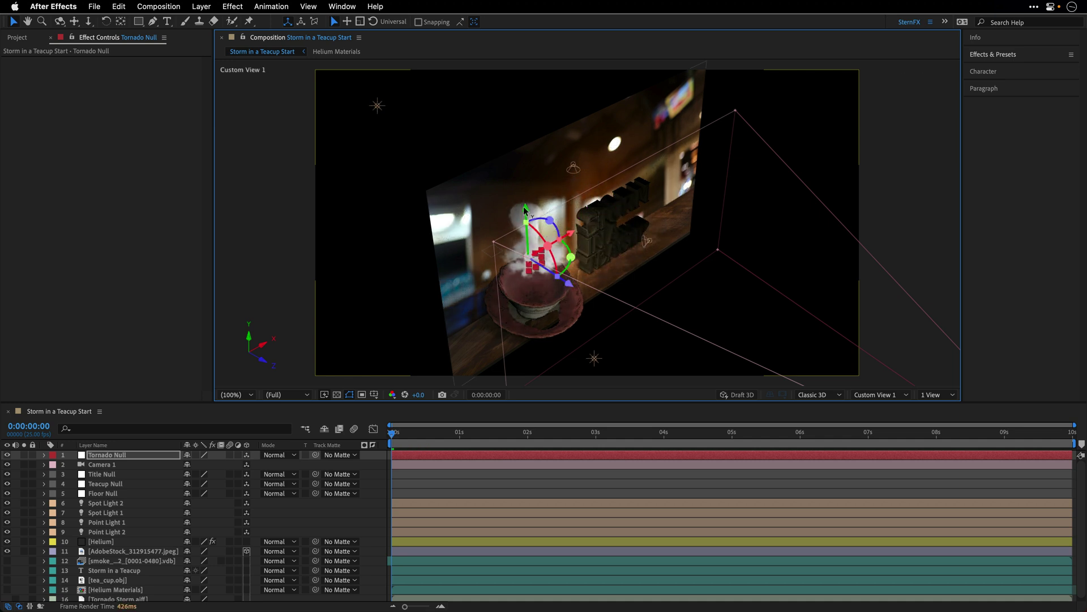
left_click_drag(525, 207, 527, 247)
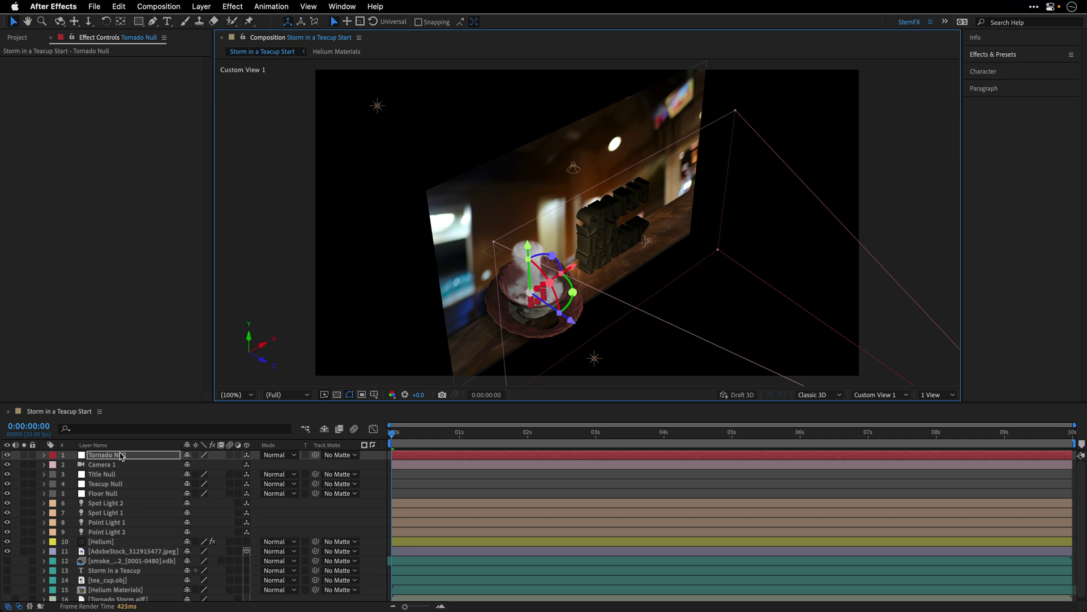
left_click_drag(121, 457, 113, 474)
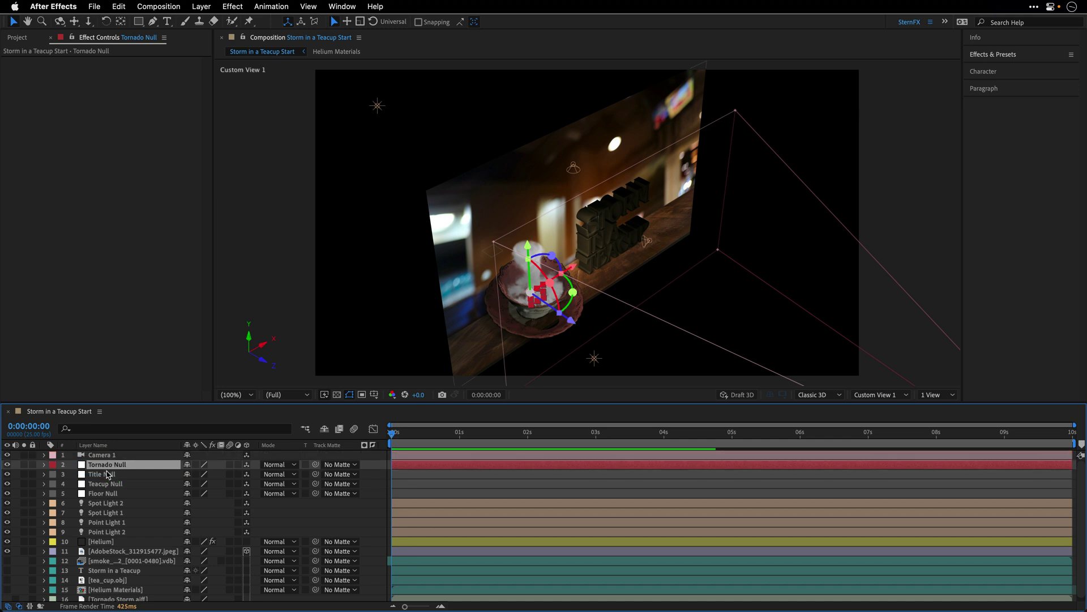
View through Camera 1 and tilt Tornado Null's X Orientation to 7°.
left_click(876, 396)
left_click(876, 422)
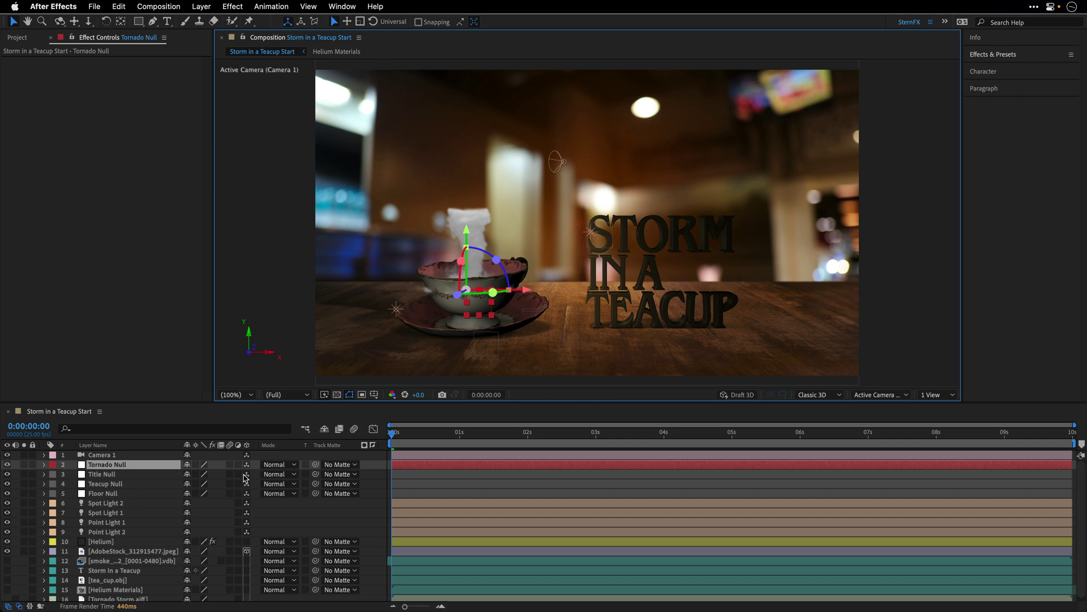
key("p")
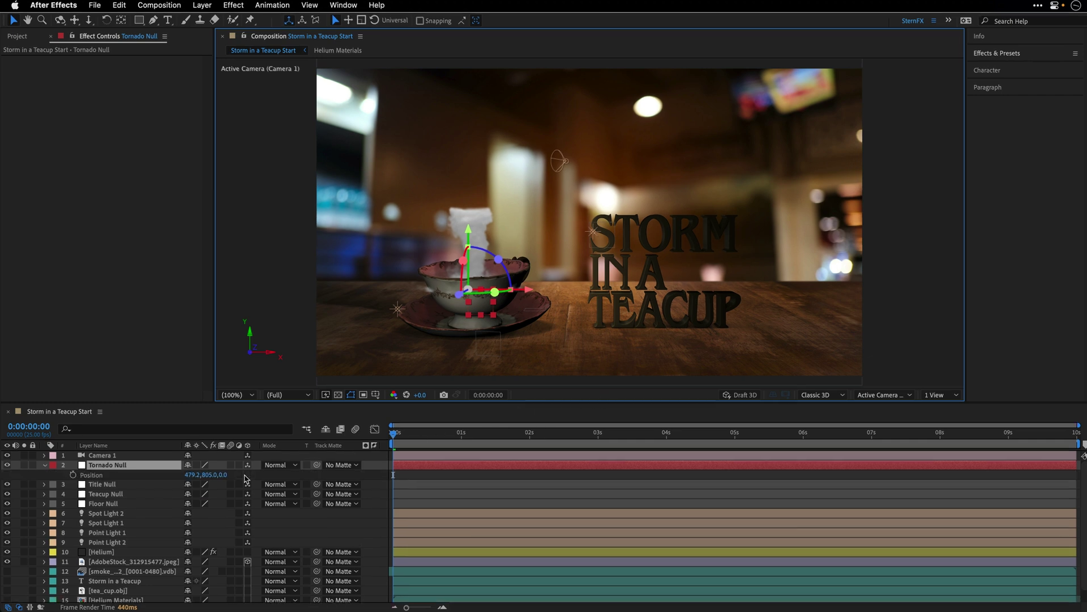
key("shift+s")
key("shift+r")
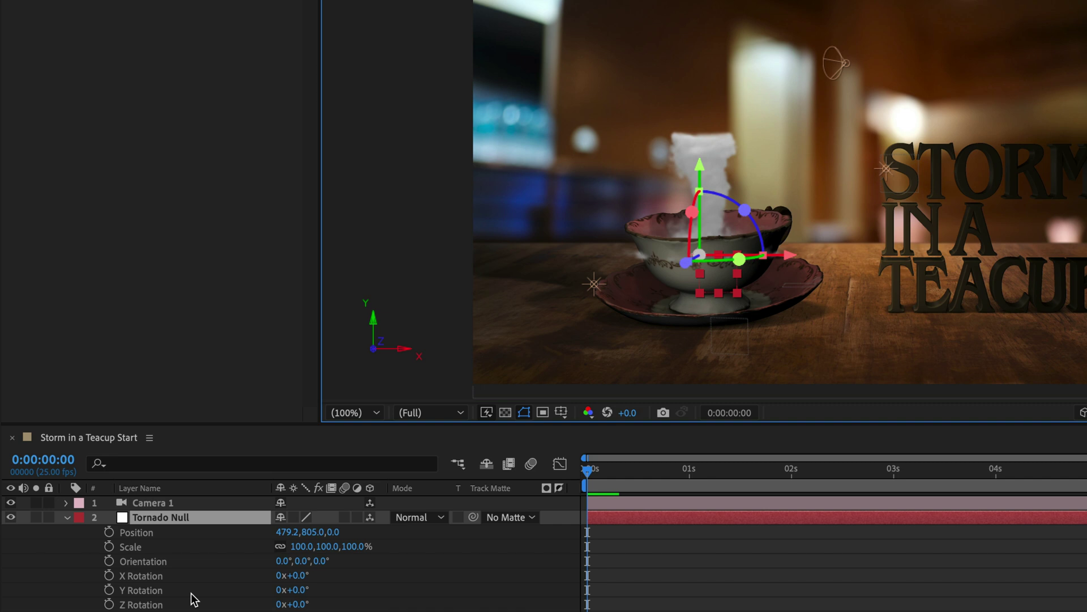
left_click(282, 562)
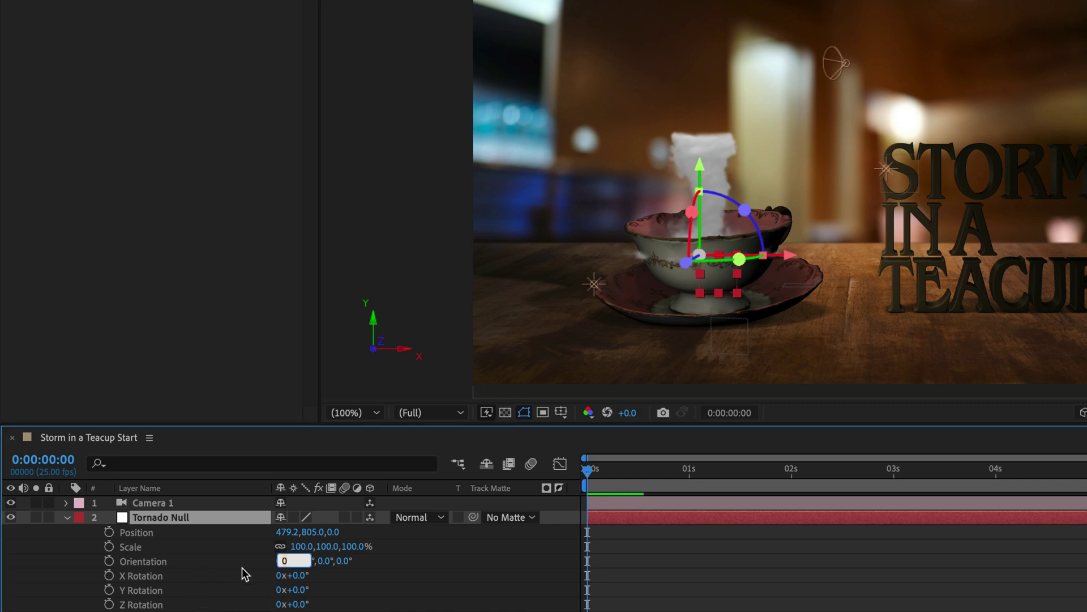
type("7")
key("Return")
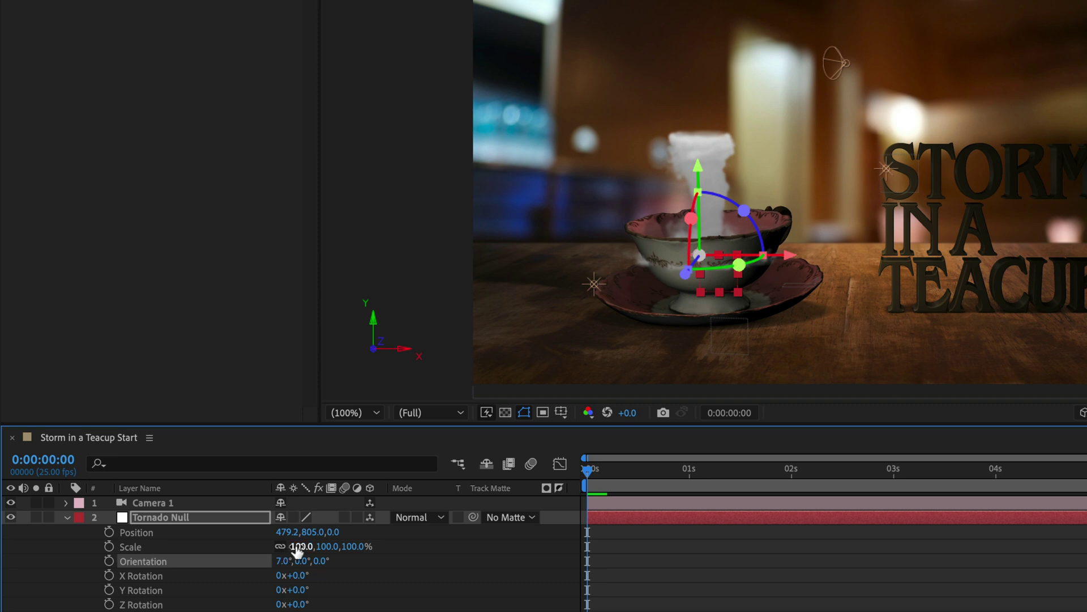
Keyframe Tornado Null's scale from 30% at the start to 105% at the end.
left_click(298, 548)
type("30")
key("Return")
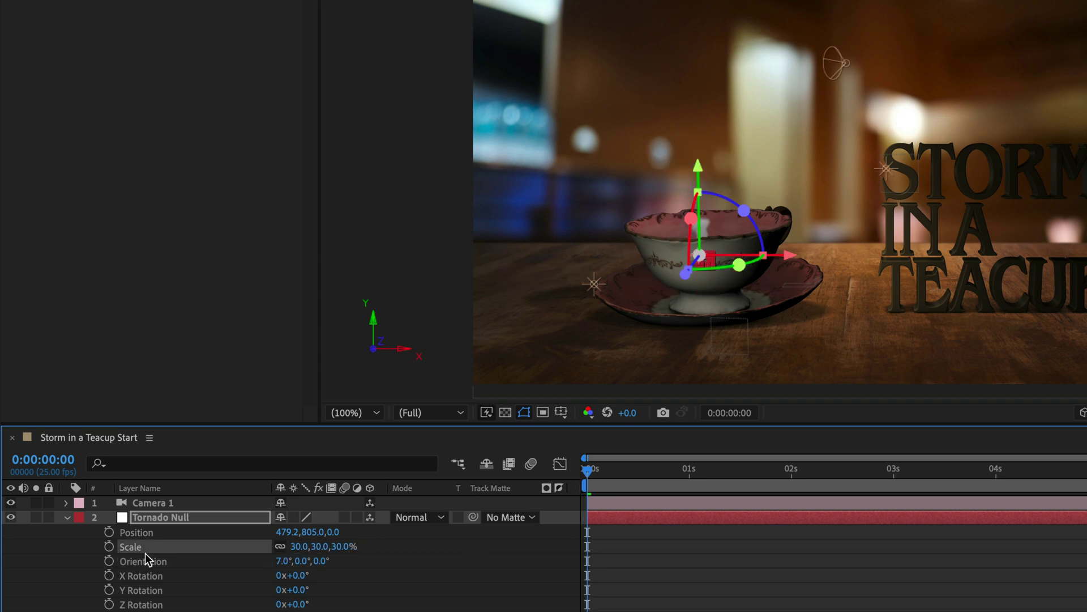
left_click(109, 546)
key("End")
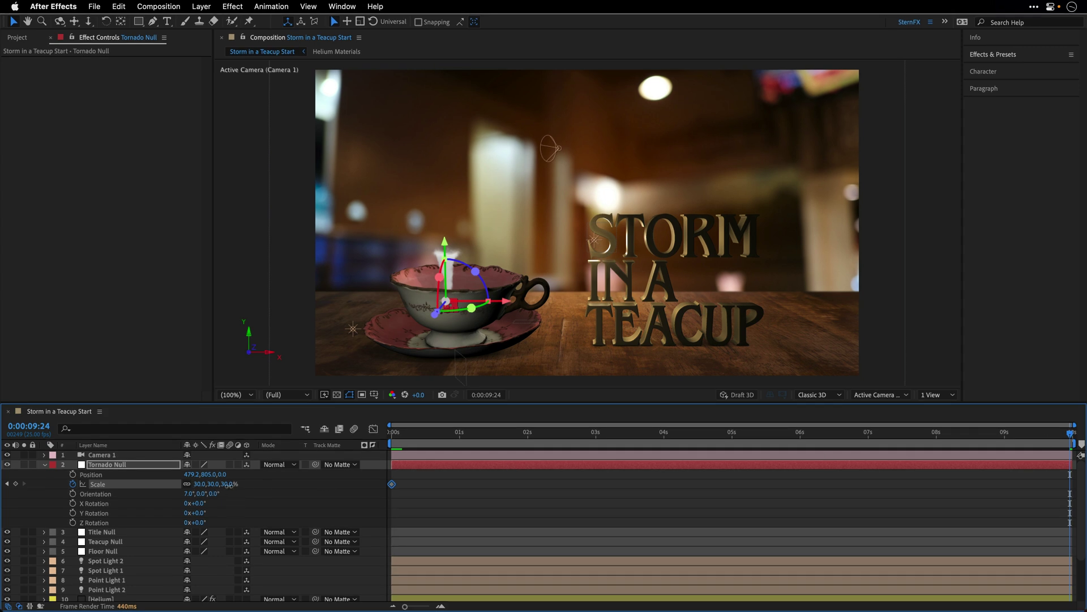
left_click(228, 485)
key("Return")
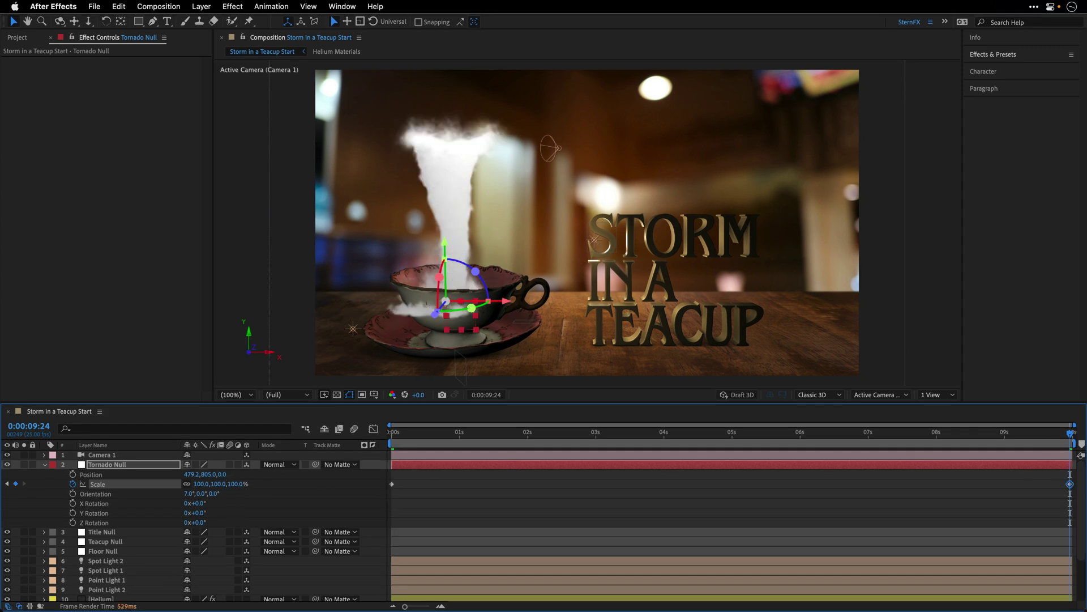
left_click(232, 484)
type("5")
key("Return")
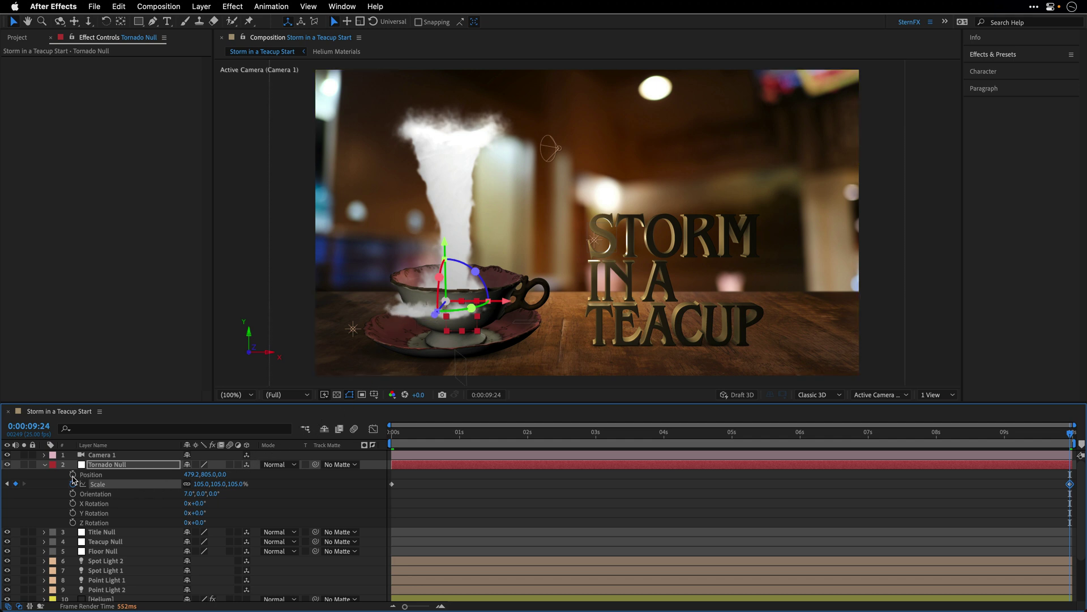
Keyframe Tornado Null's position at the end, then shift its X position at frame zero.
left_click(72, 474)
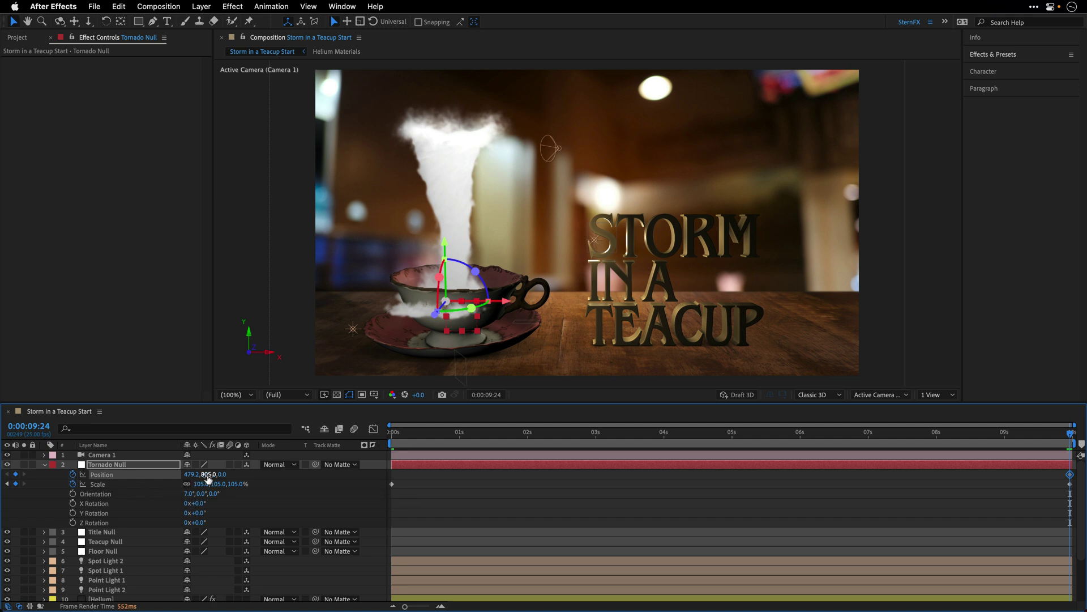
left_click_drag(203, 474, 292, 465)
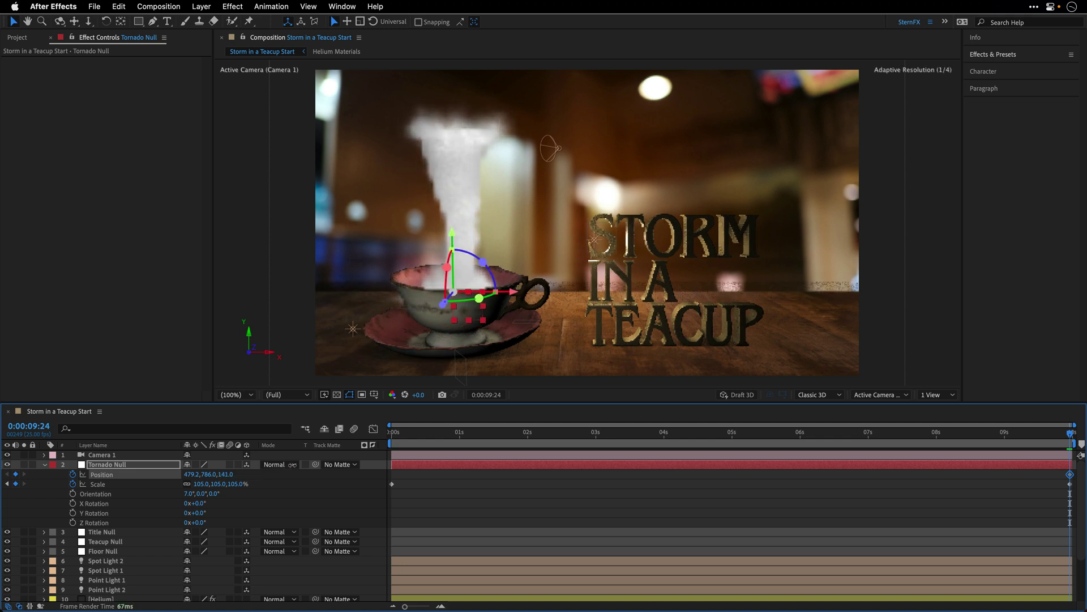
left_click_drag(192, 474, 197, 474)
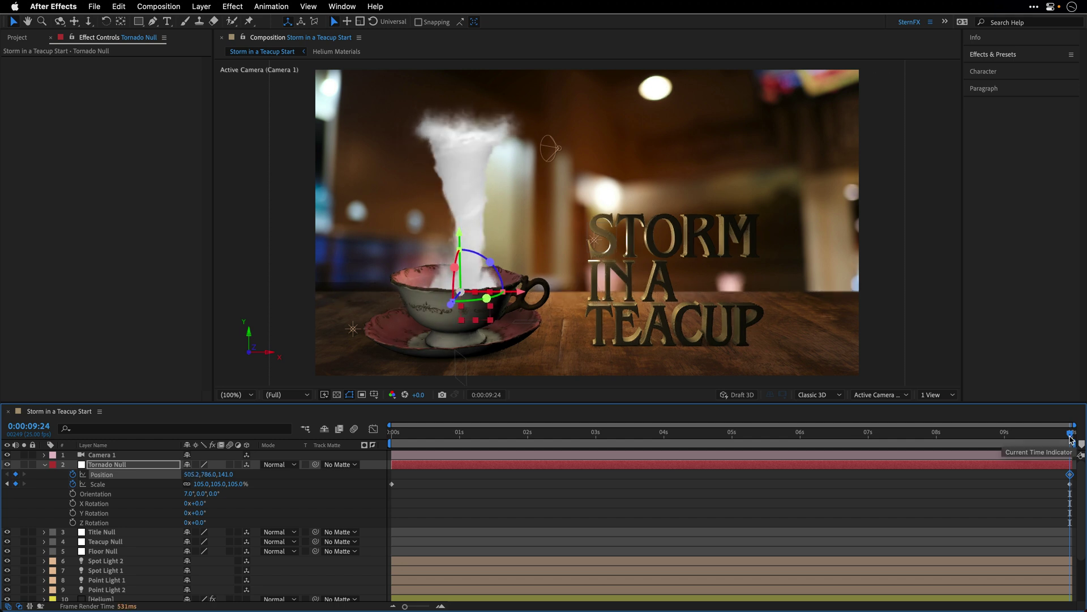
left_click_drag(1071, 433, 391, 435)
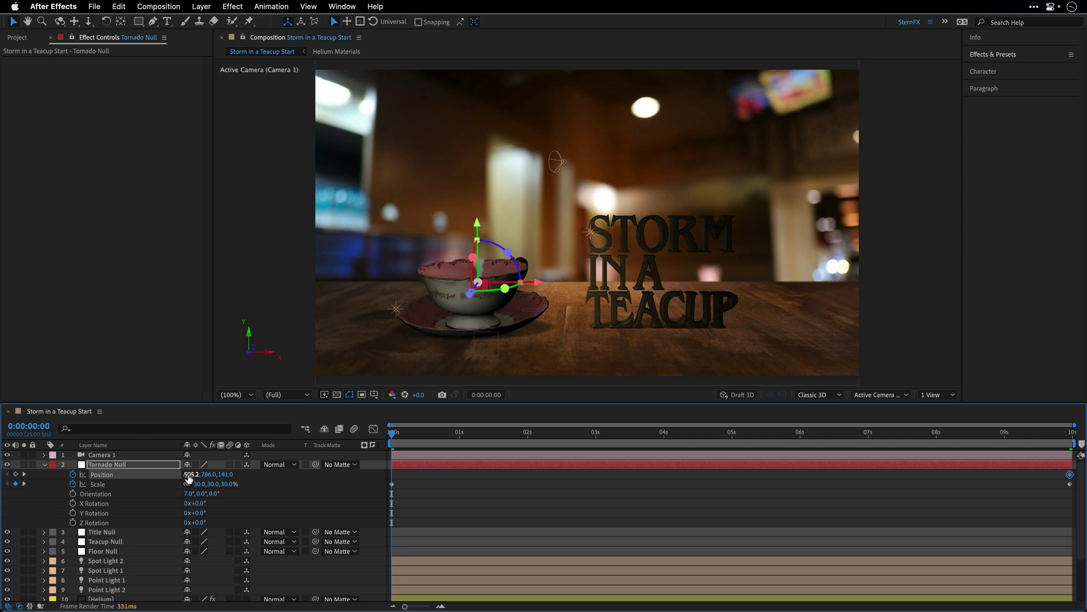
mouse_move(194, 474)
left_mouse_down()
mouse_move(175, 475)
mouse_move(198, 483)
left_mouse_up()
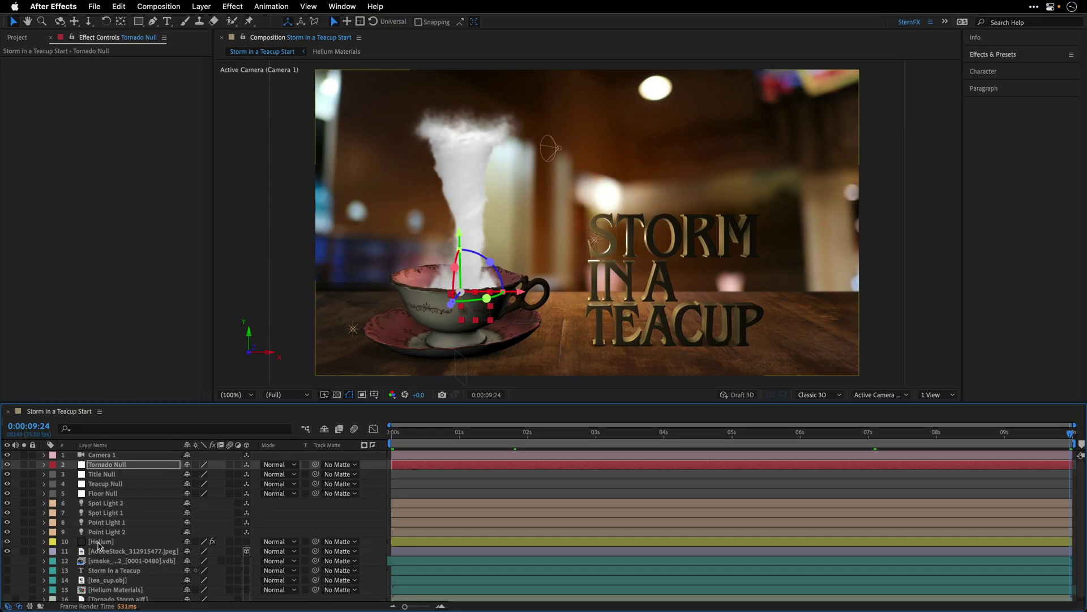
Preview the Smoke and Fire, Explosion, Smoke Heavy and Fire presets for Volume - Tornado, then apply Fire.
left_click(98, 542)
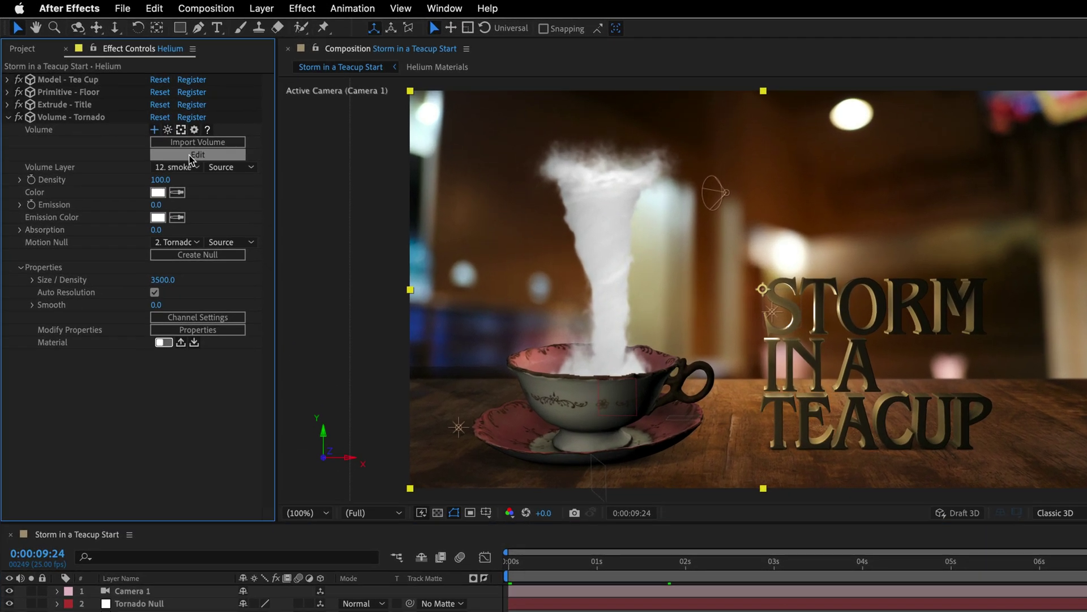
left_click(190, 158)
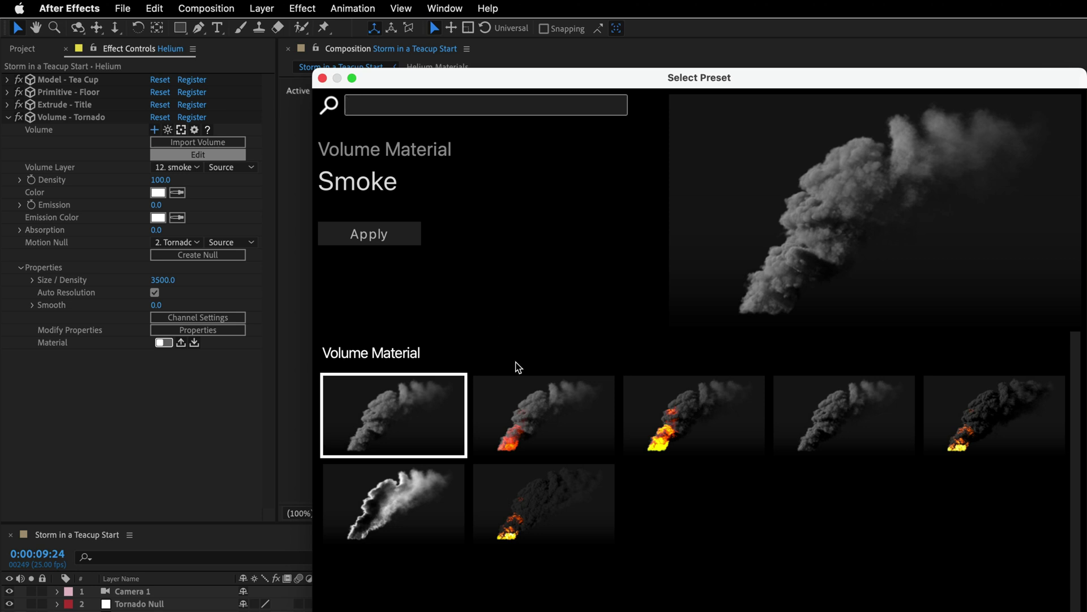
left_click(541, 420)
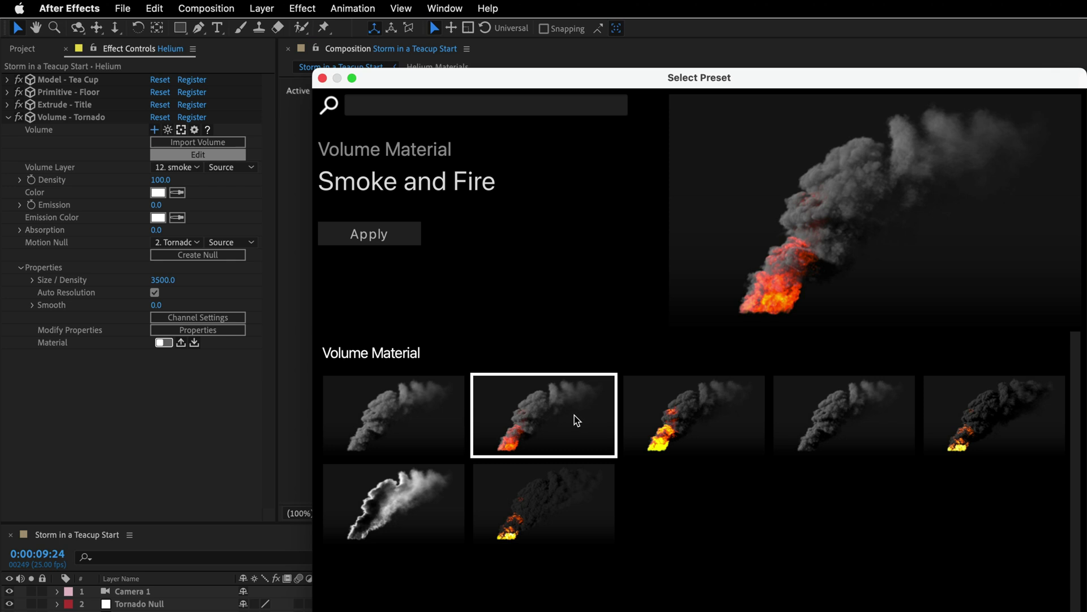
left_click(685, 414)
left_click(835, 426)
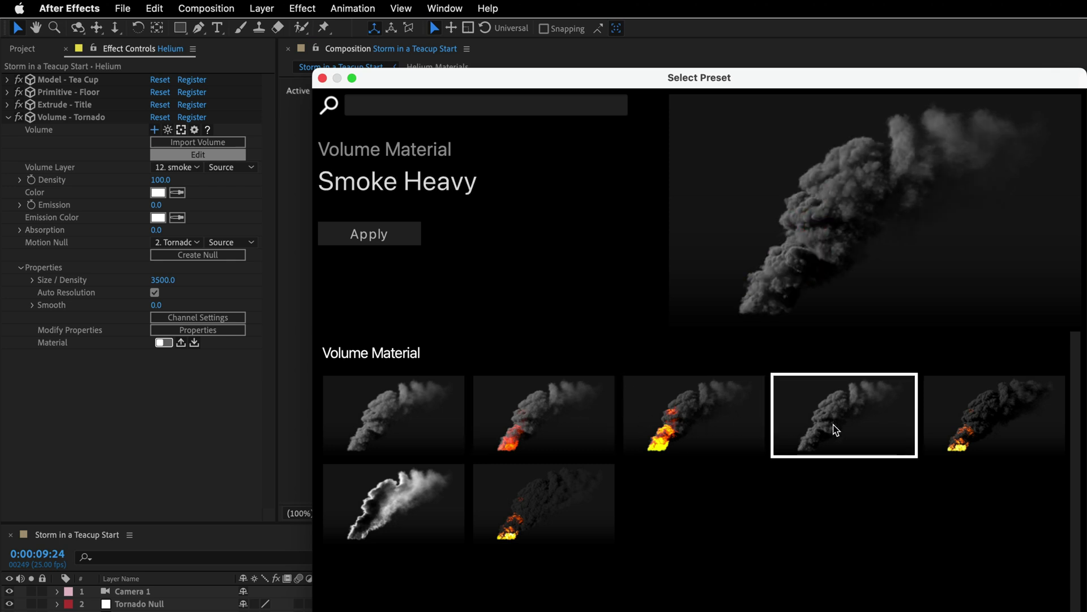
left_click(967, 422)
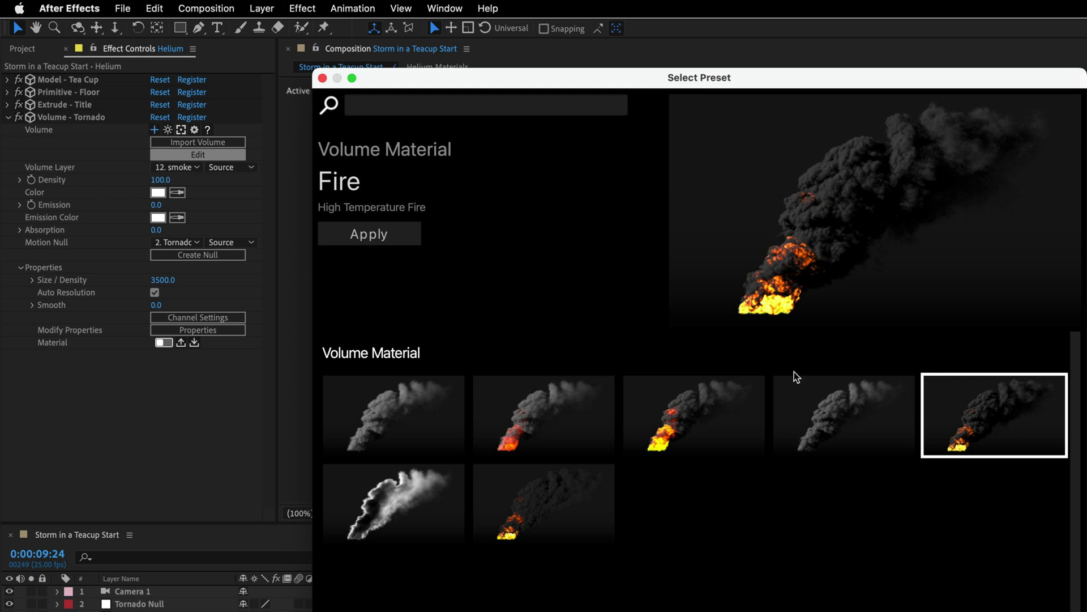
left_click(370, 234)
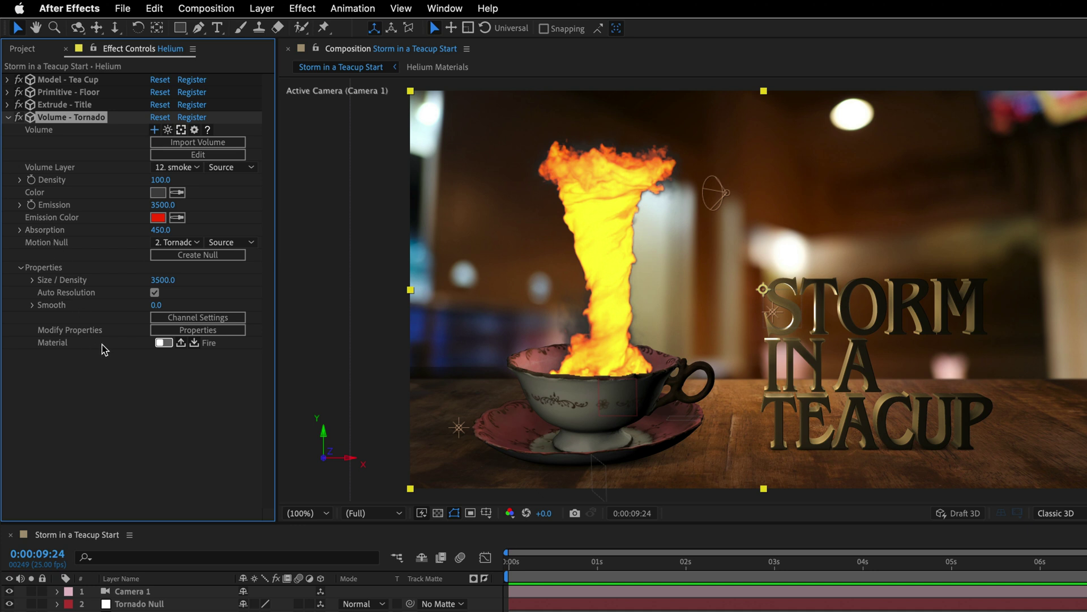
Toggle the Material switch under Volume - Tornado to add a Volume Material effect.
left_click(165, 343)
left_click(181, 344)
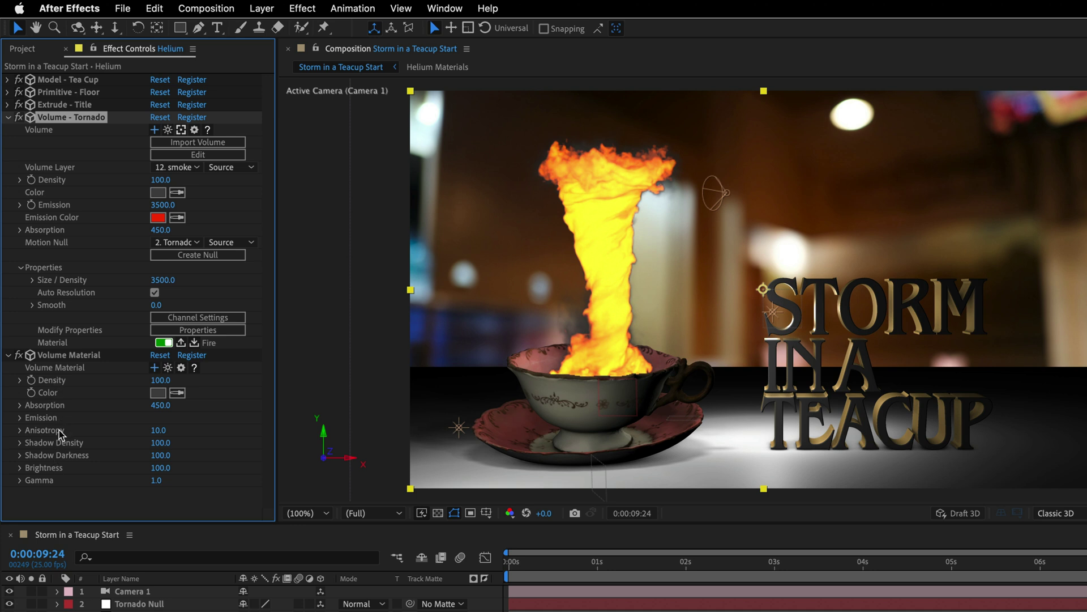
Check Volume Material's Emission settings, then drag both tornado effects above the other Helium effects.
left_click(20, 418)
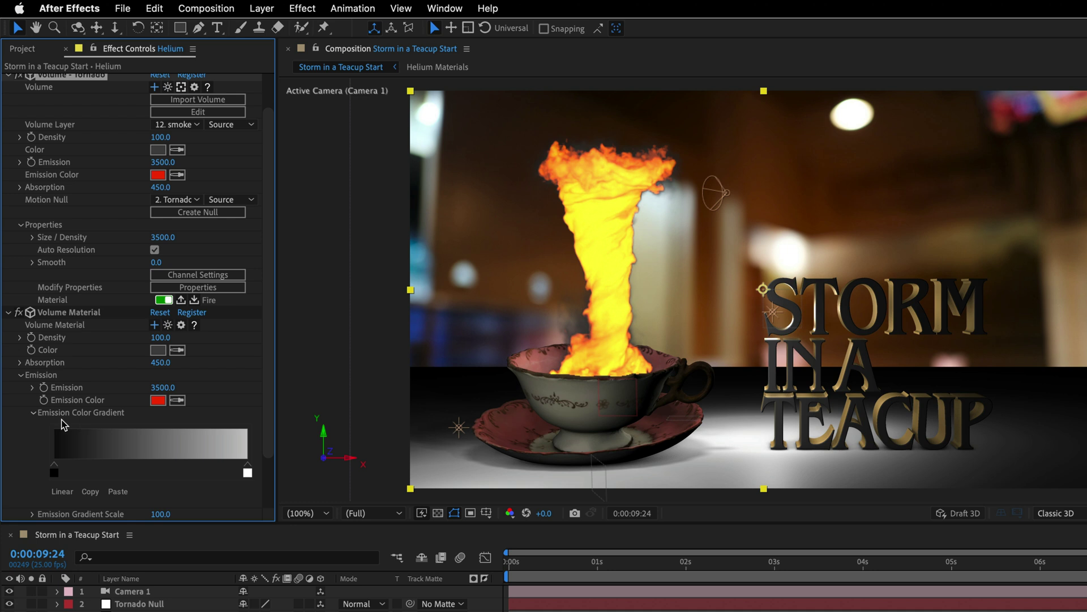
left_click(20, 374)
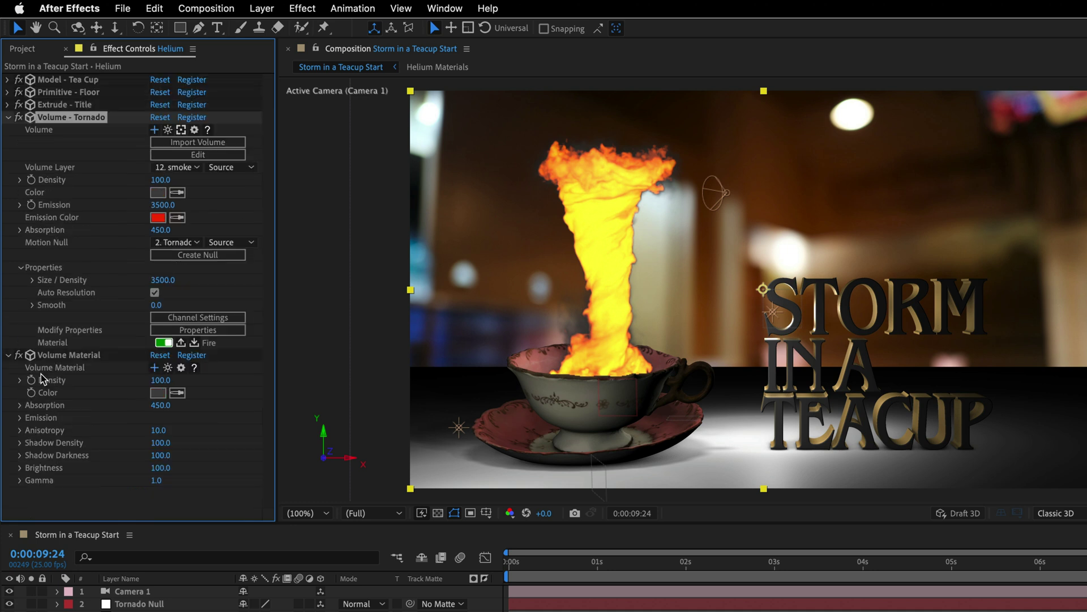
left_click(72, 356)
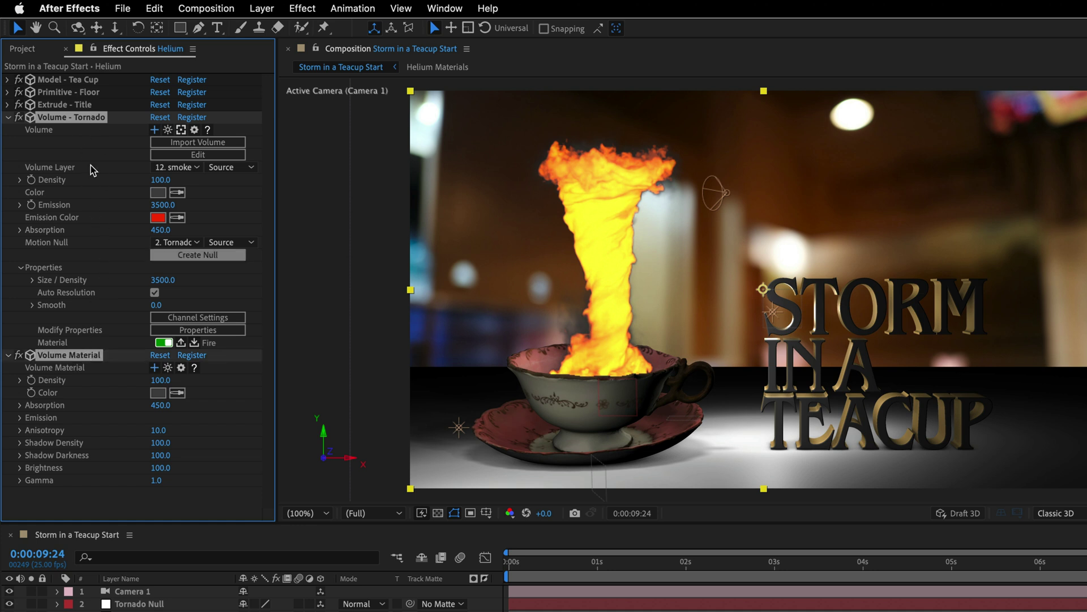
left_click_drag(68, 118, 75, 82)
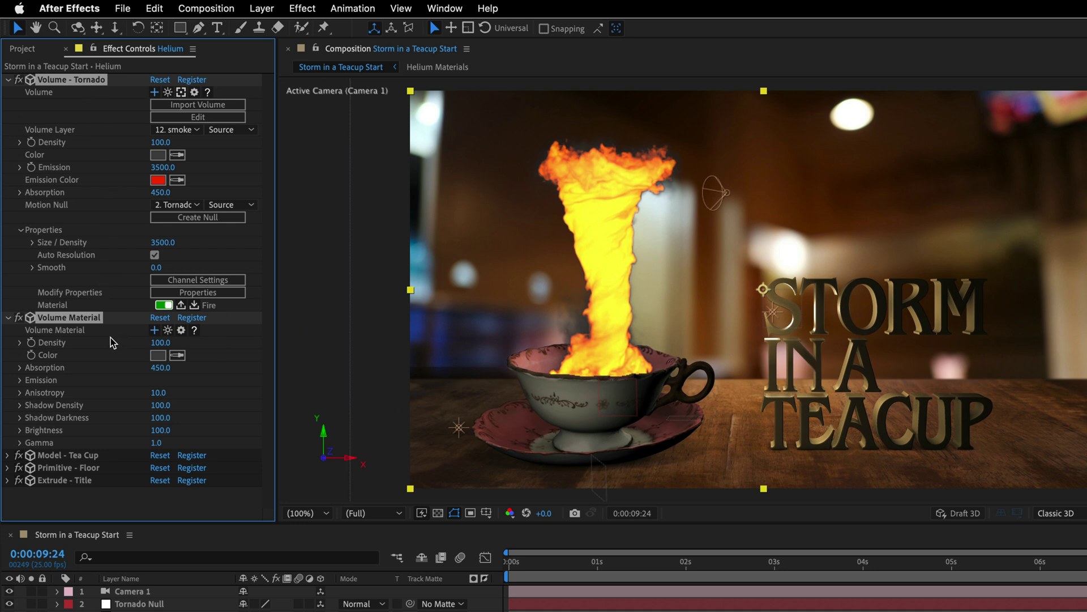
Turn off the tornado's Fire Material and delete its Volume Material effect.
left_click(98, 316)
left_click(160, 305)
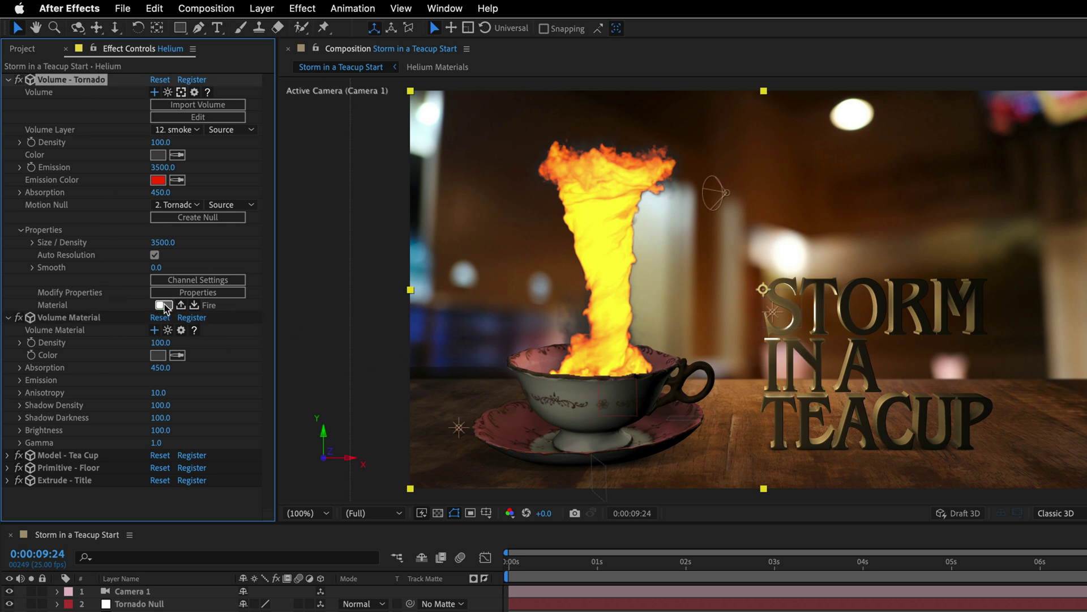
left_click(58, 318)
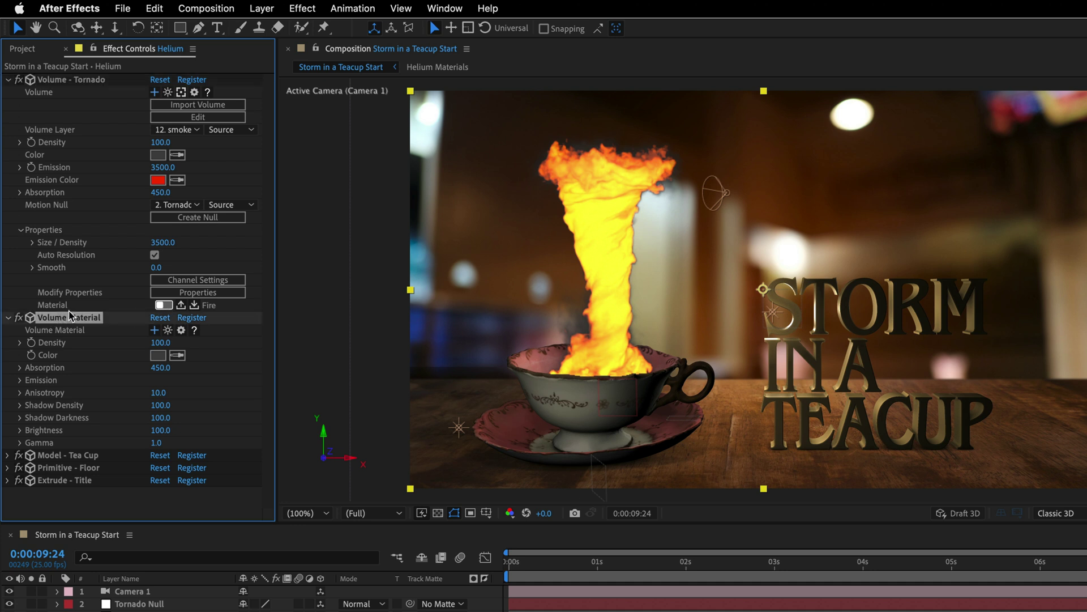
key("Delete")
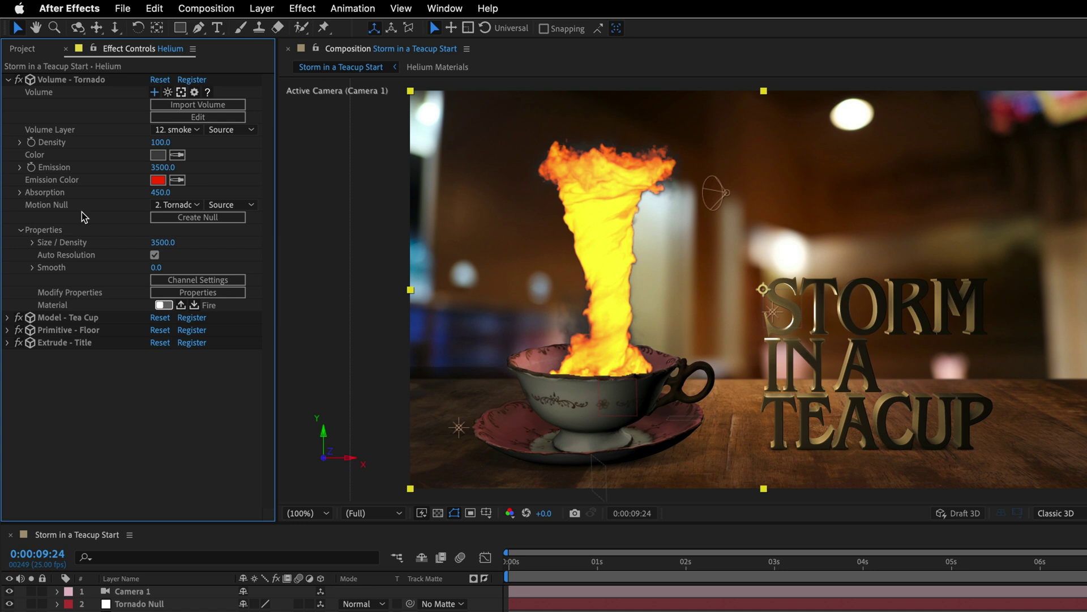
Set Volume - Tornado to density 2000, emission 1000 and absorption 100.
left_click(156, 146)
type("20")
key("Return")
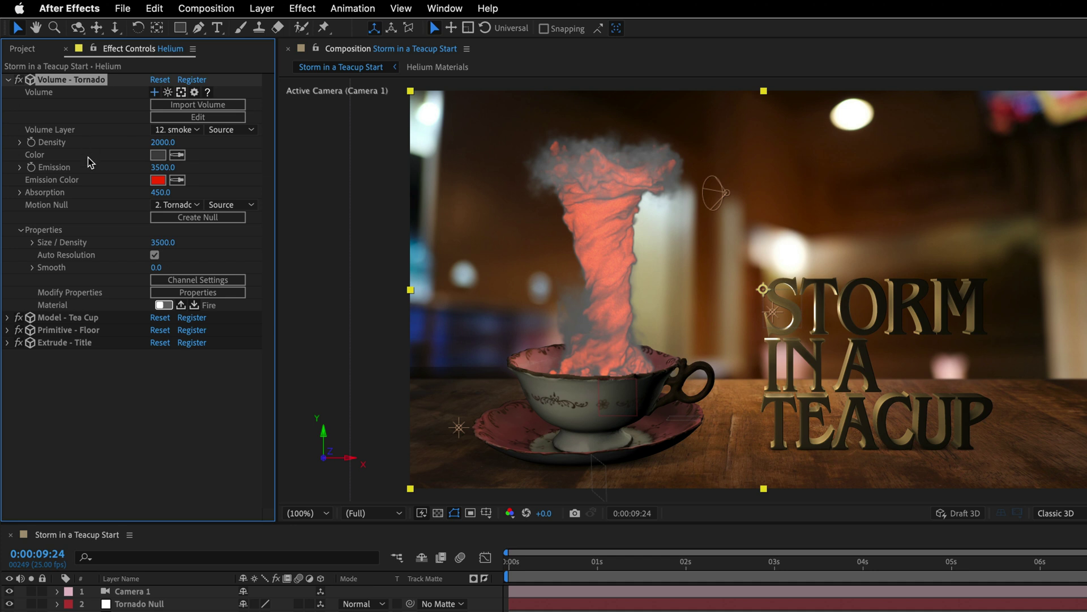
left_click(155, 168)
type("1")
key("Return")
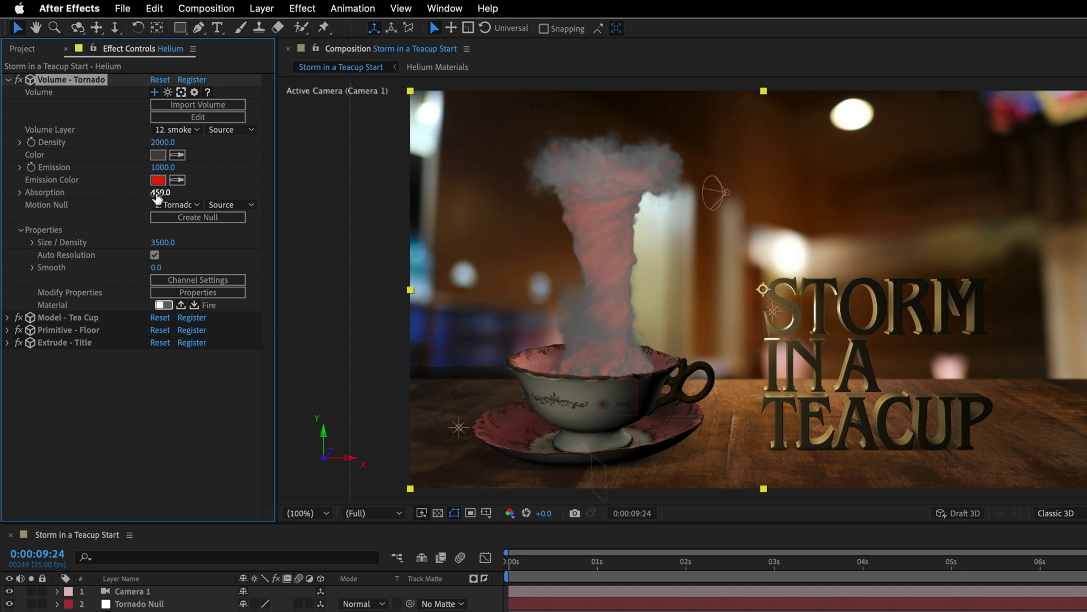
left_click(156, 194)
type("100")
key("Return")
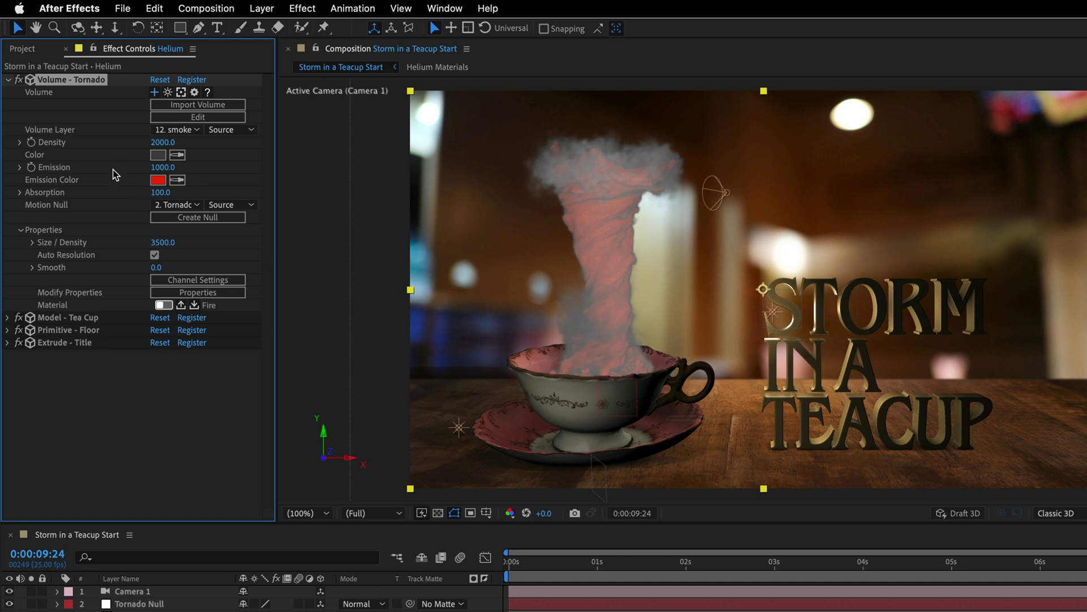
Sample the emission colour from a bokeh light, then refine it to H 45, S 13, B 50.
left_click(178, 181)
left_click(792, 248)
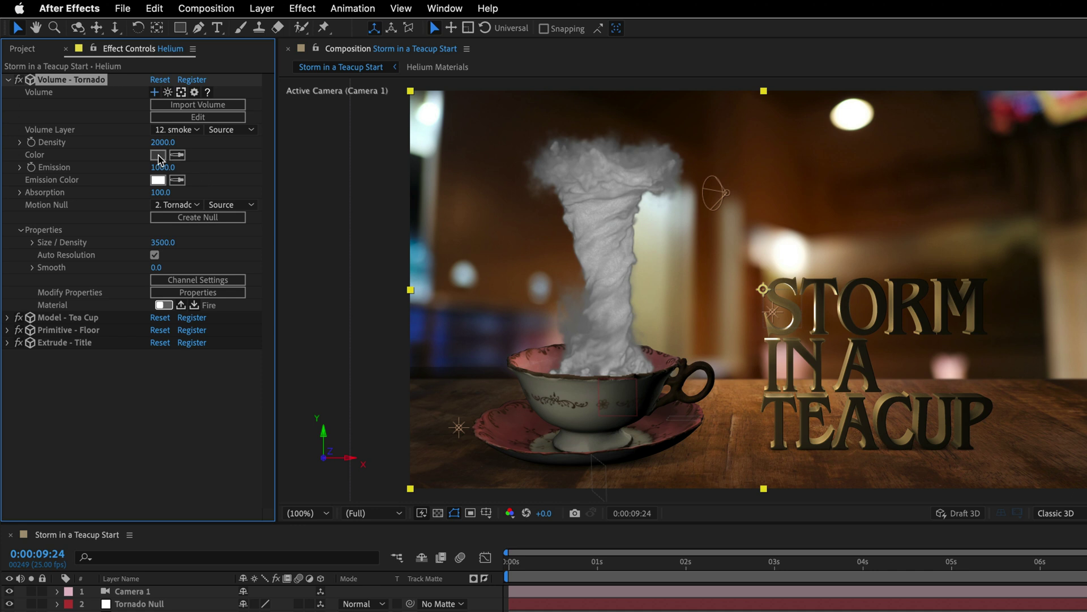
left_click(158, 156)
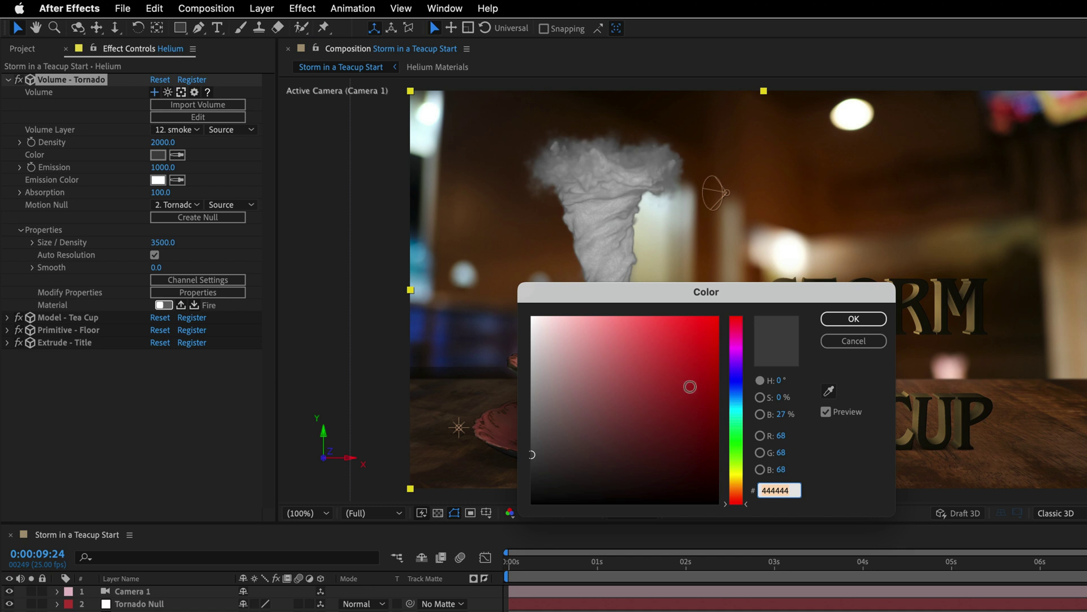
left_click(779, 380)
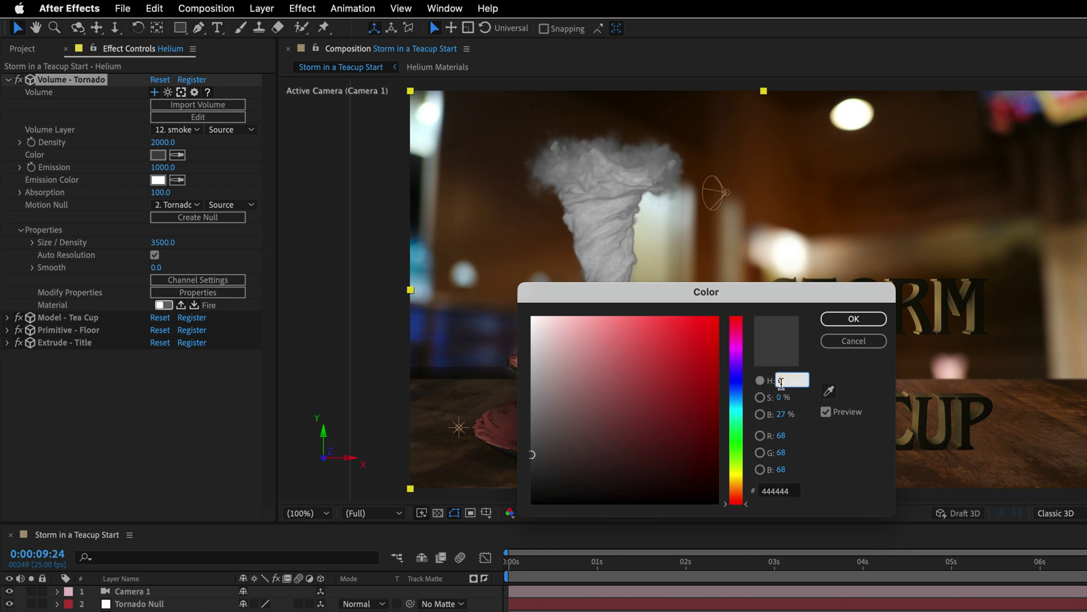
type("45")
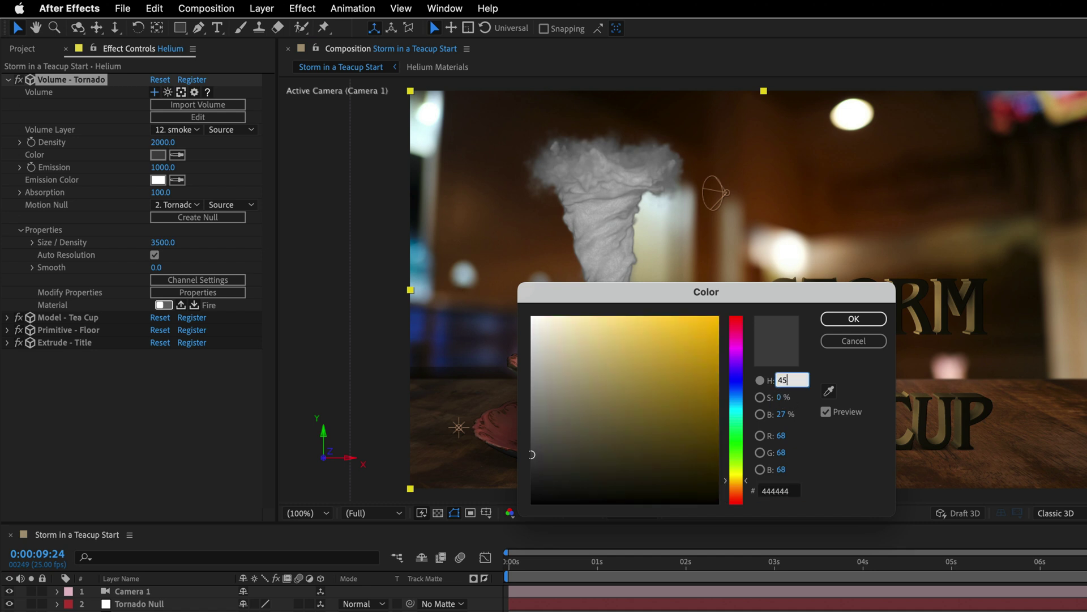
key("Tab")
type("13")
key("Tab")
type("50")
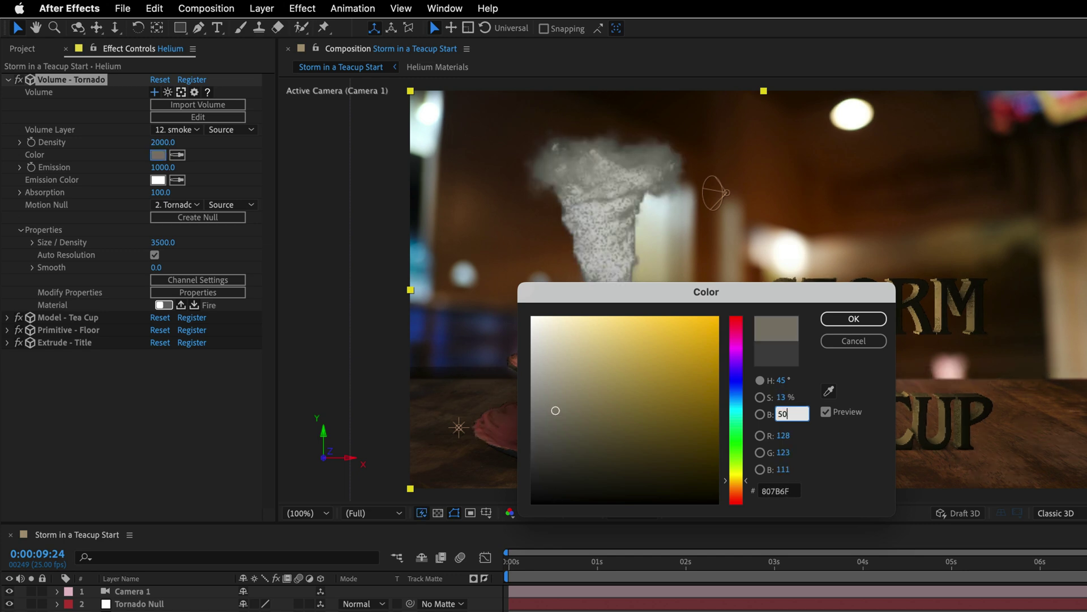
left_click(855, 319)
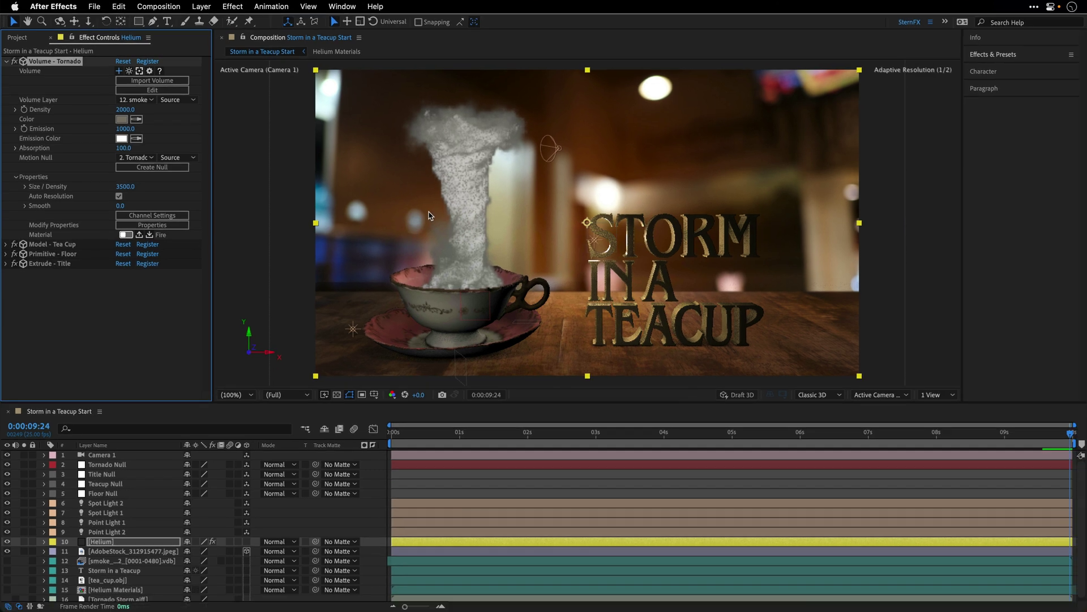
key("Home")
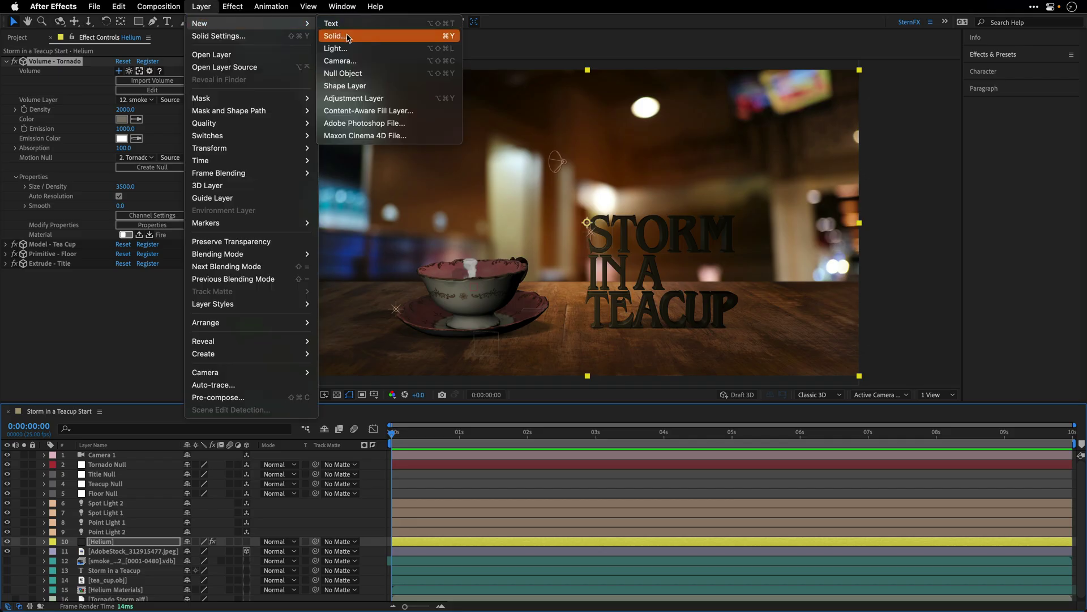
Create a comp-sized Helium - Smoke solid and place it below the Helium layer.
left_click(347, 35)
type("Helium - Smoke")
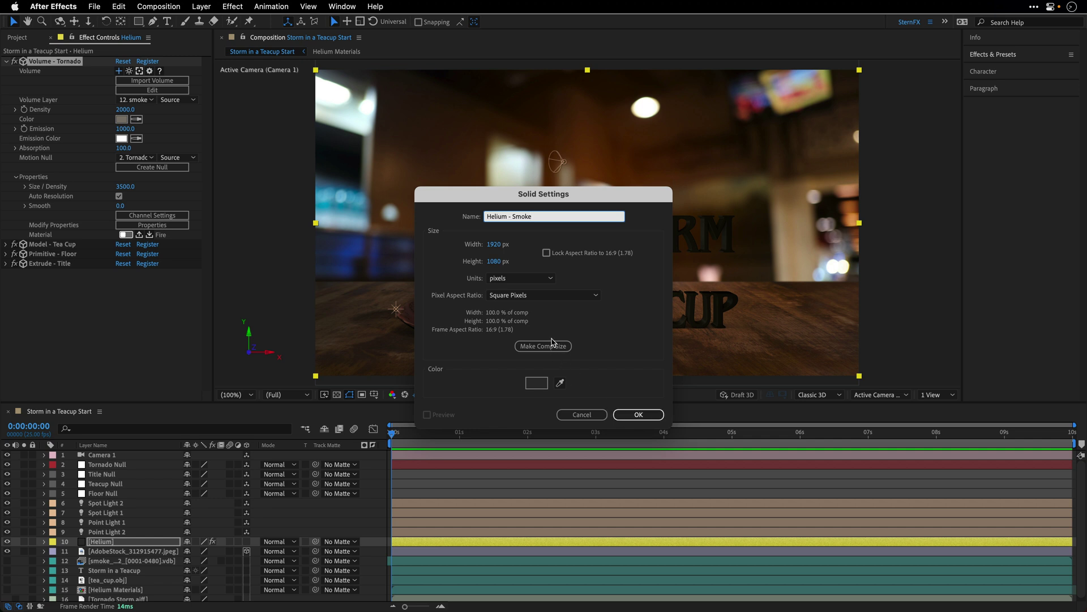
left_click(552, 346)
left_click(638, 414)
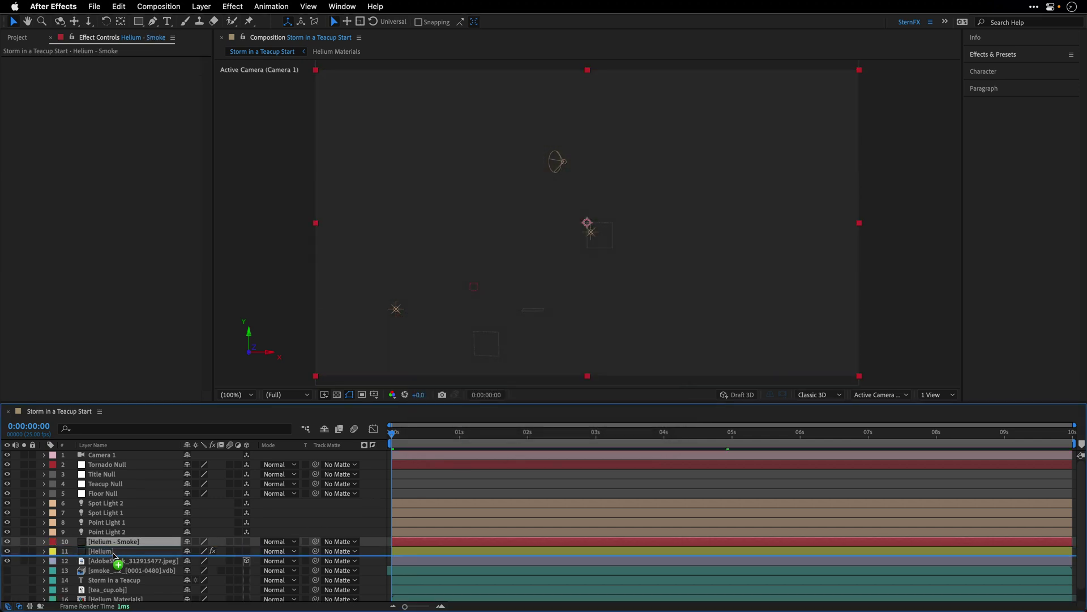
left_click_drag(115, 553, 117, 559)
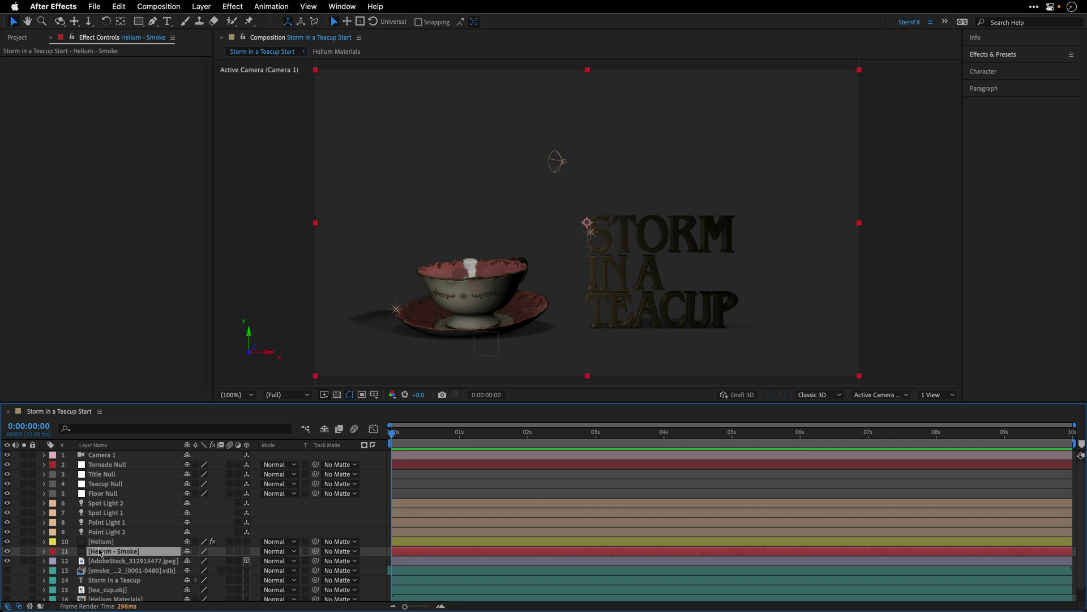
Apply Helium Volume with the smoke_022 VDB sequence at size 5000, then scrub ahead.
left_click(229, 6)
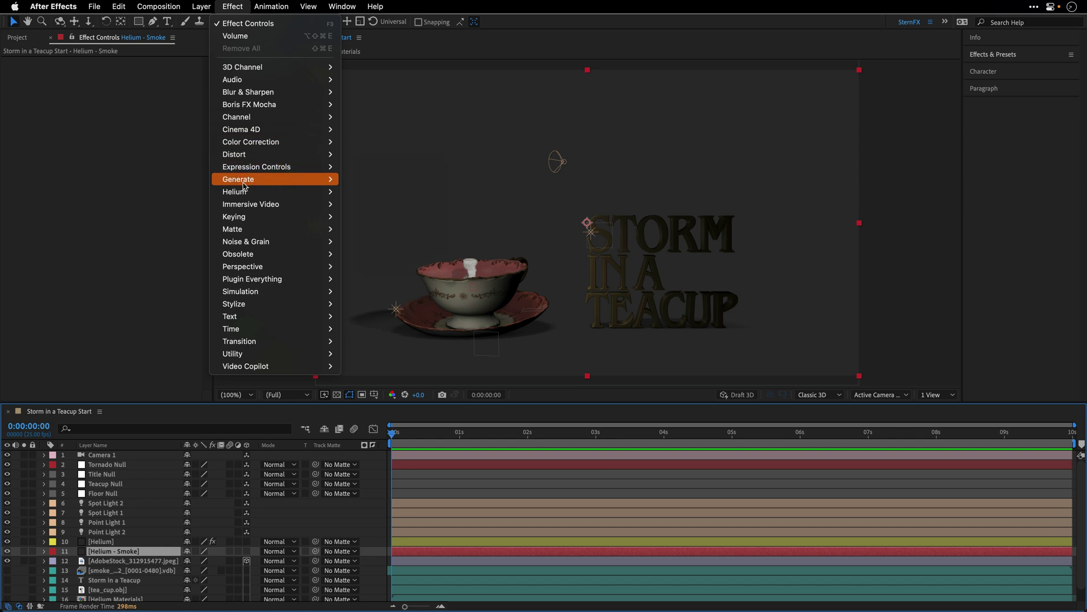
mouse_move(234, 191)
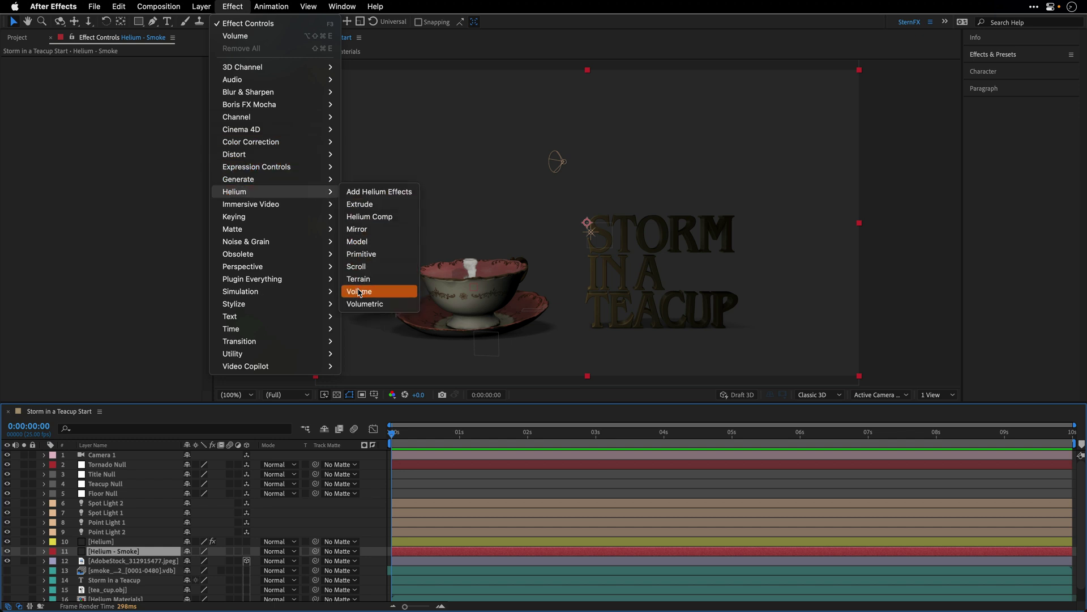
left_click(352, 291)
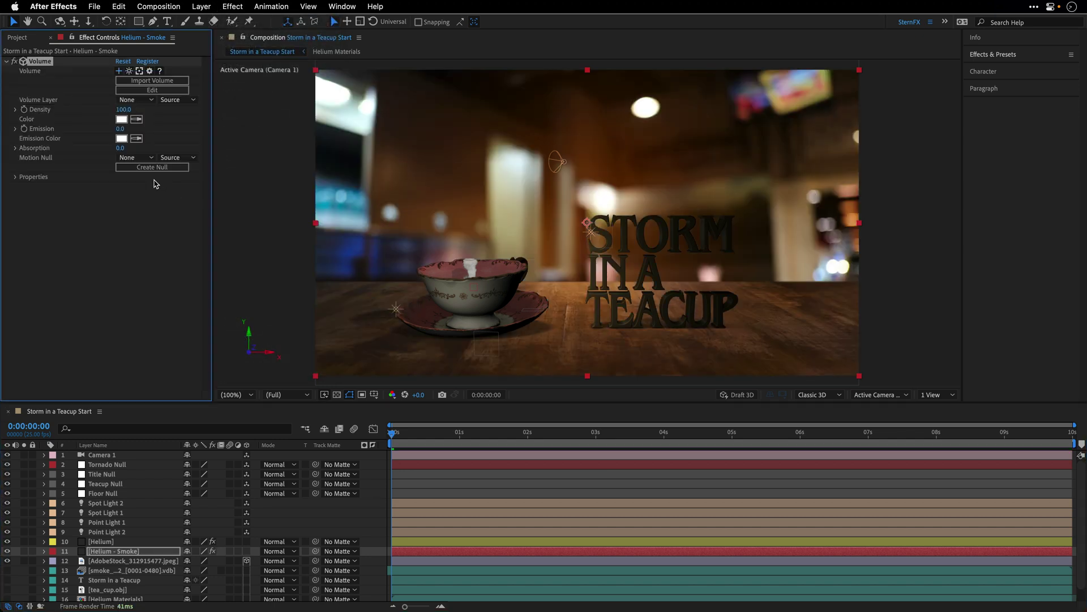
left_click(153, 80)
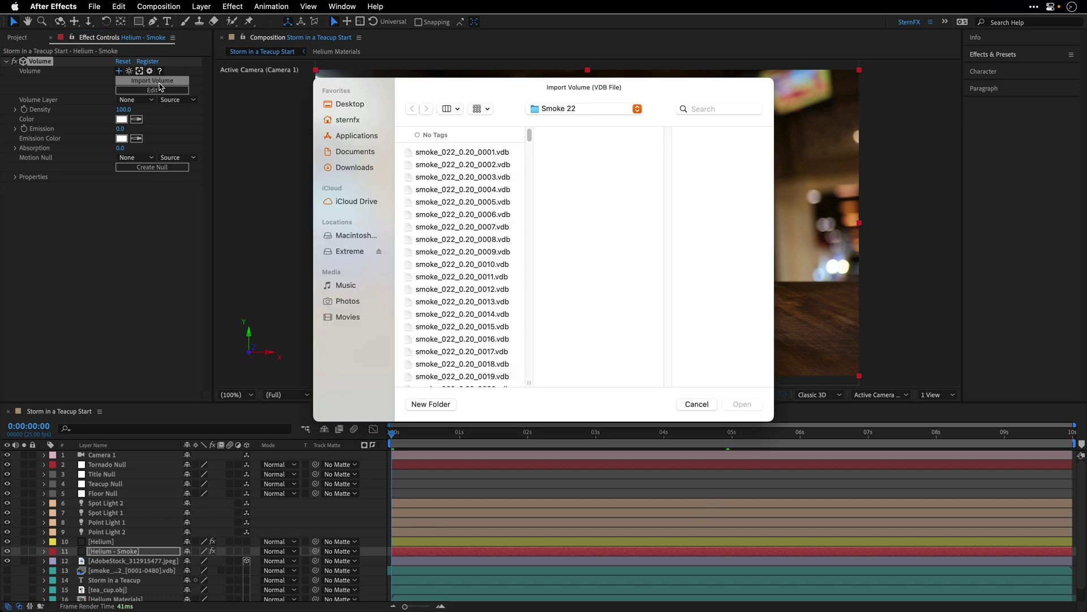
left_click(443, 153)
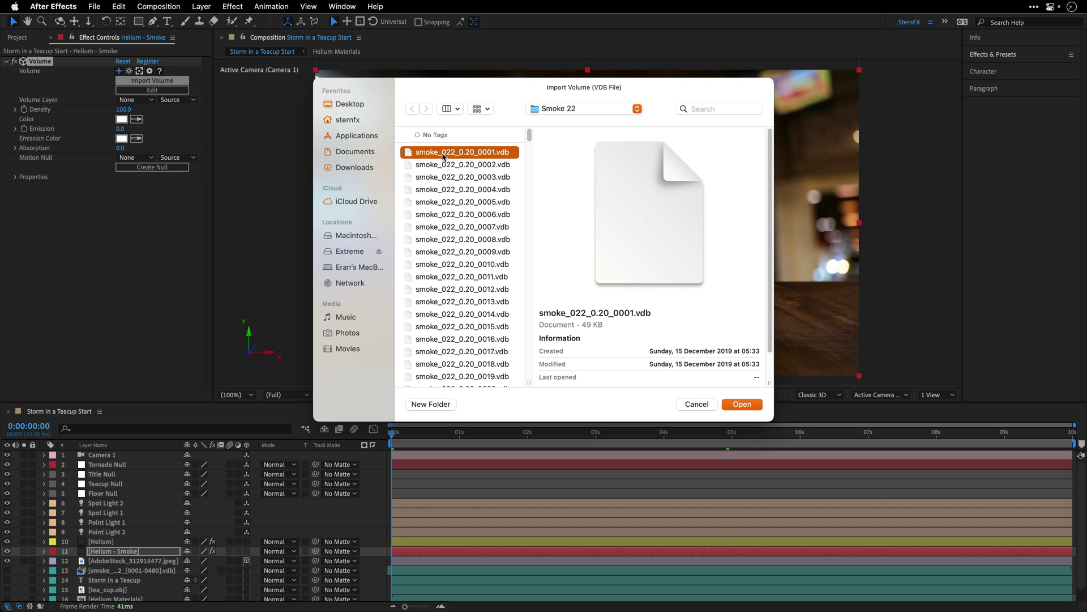
left_click(734, 403)
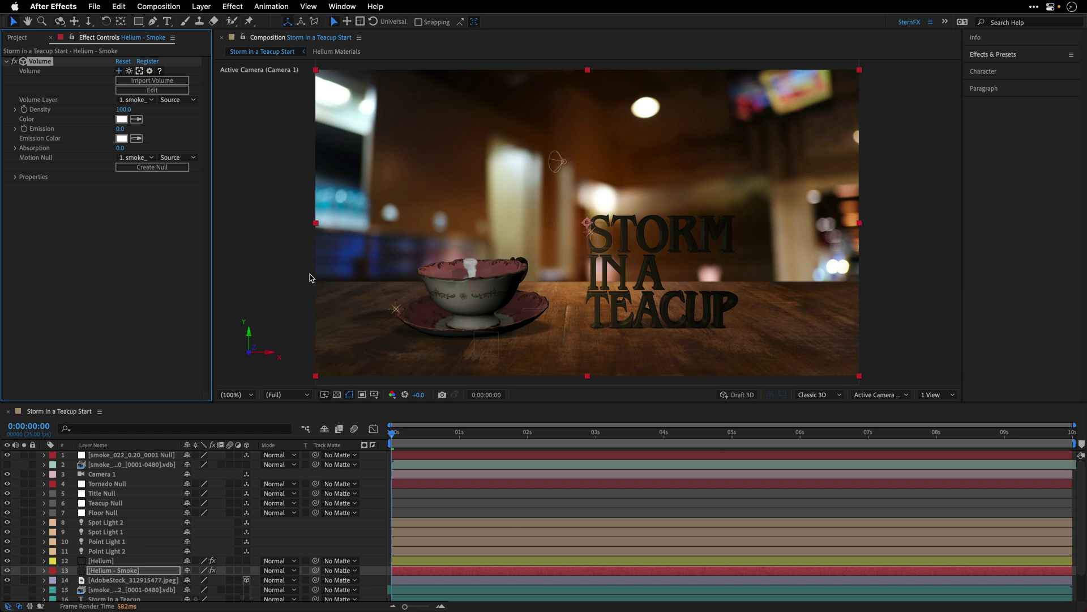
left_click(14, 177)
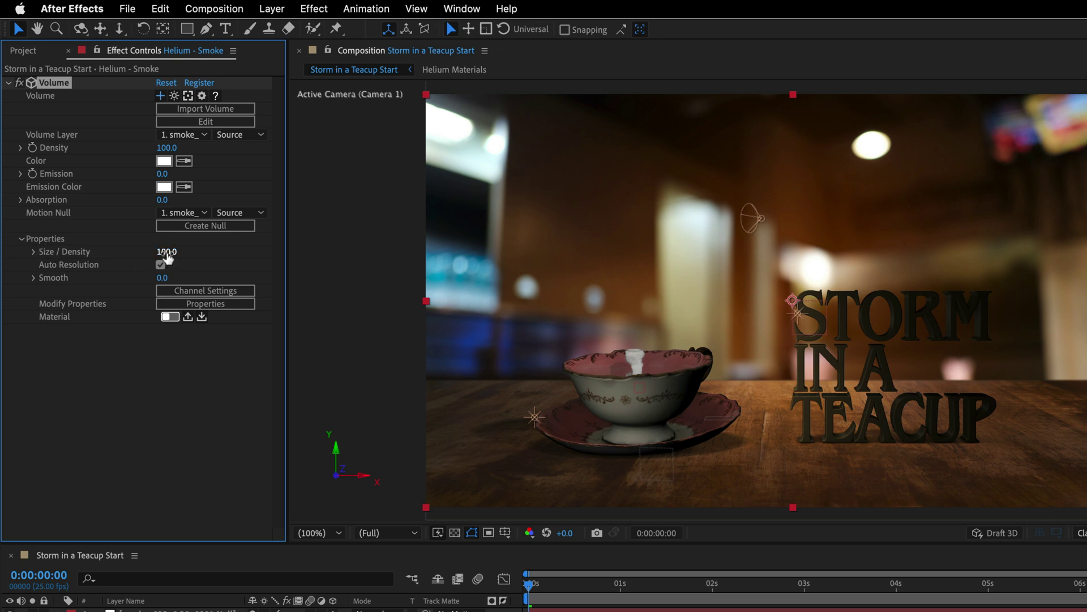
left_click(166, 251)
type("500")
key("Return")
left_click_drag(532, 584, 783, 591)
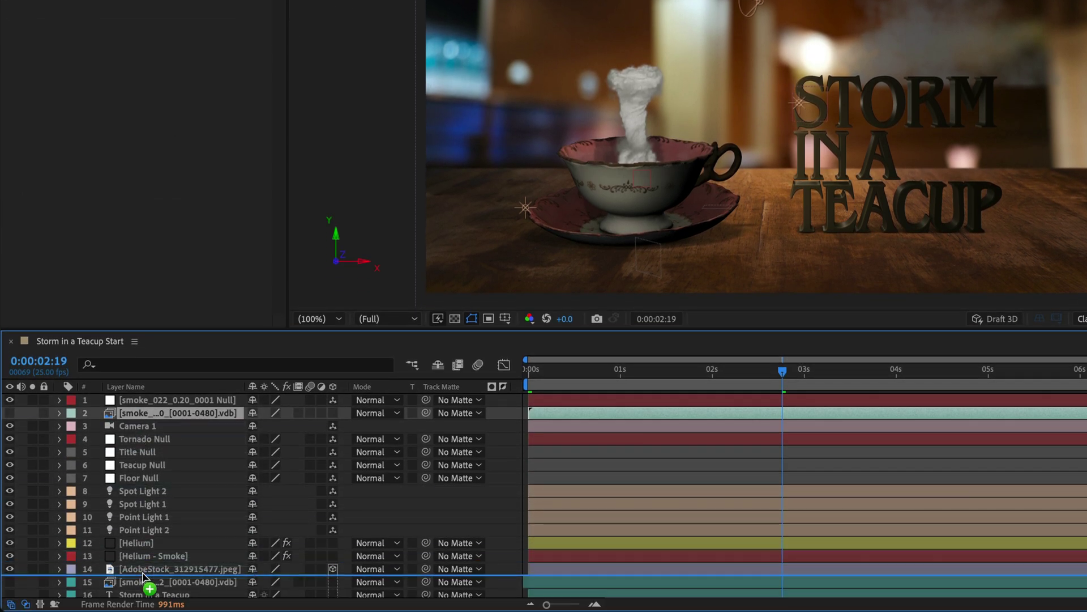
Move the smoke .vdb layer to row 14 and give it a cyan label.
left_click_drag(143, 578, 143, 576)
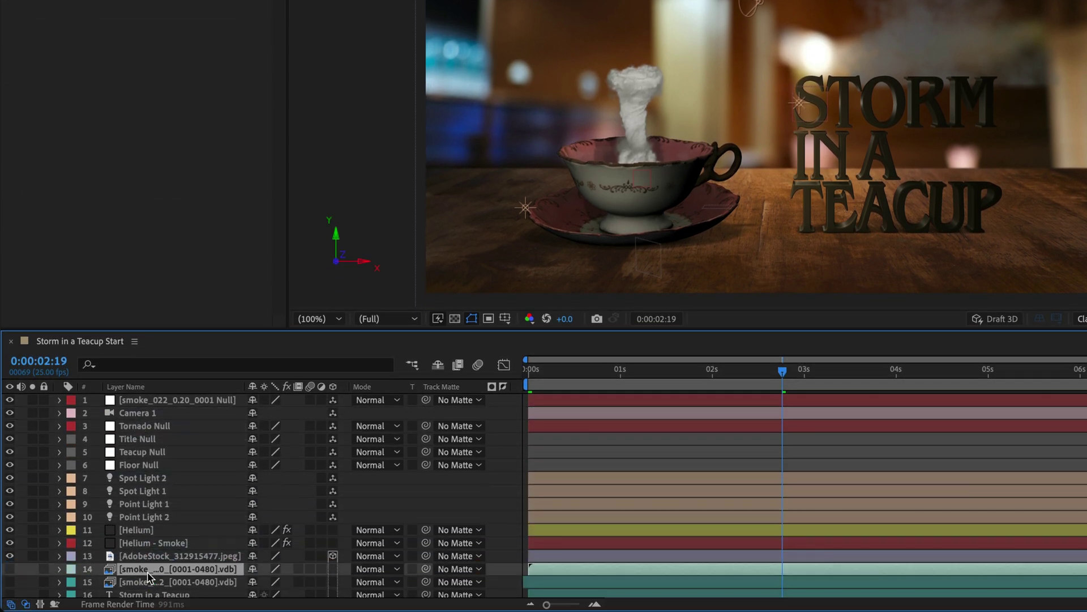
left_click(71, 569)
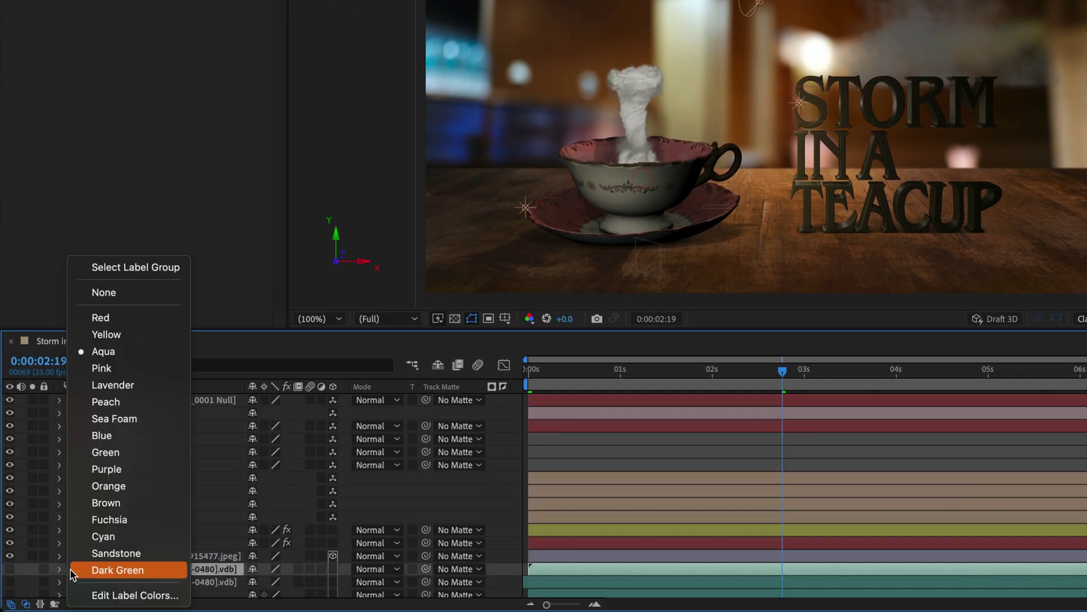
left_click(113, 538)
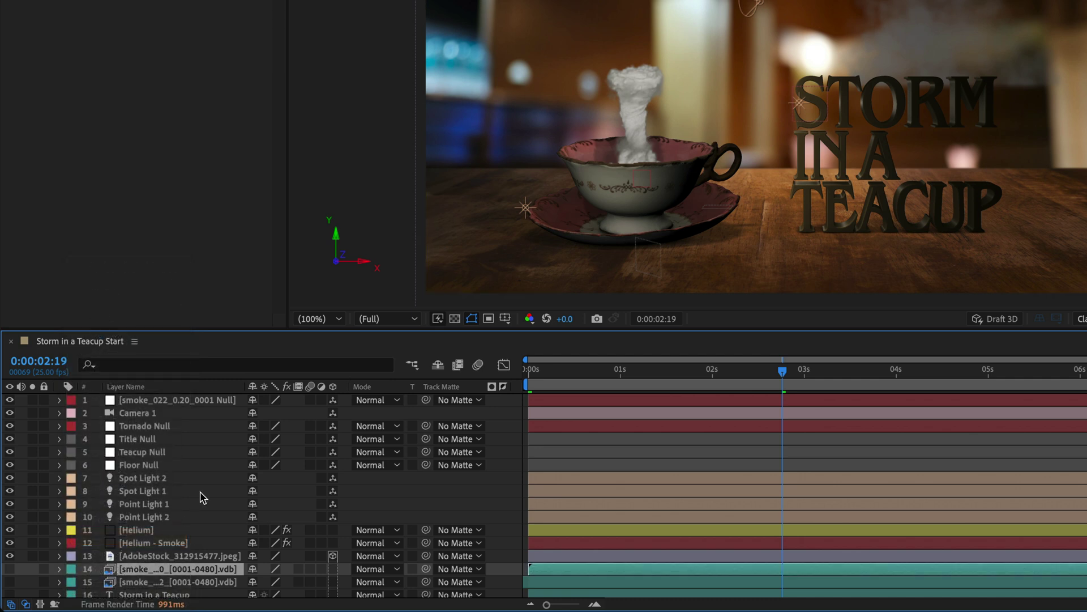
Move the null just below Camera 1 and rename it Smoke Null.
left_click_drag(143, 401, 144, 420)
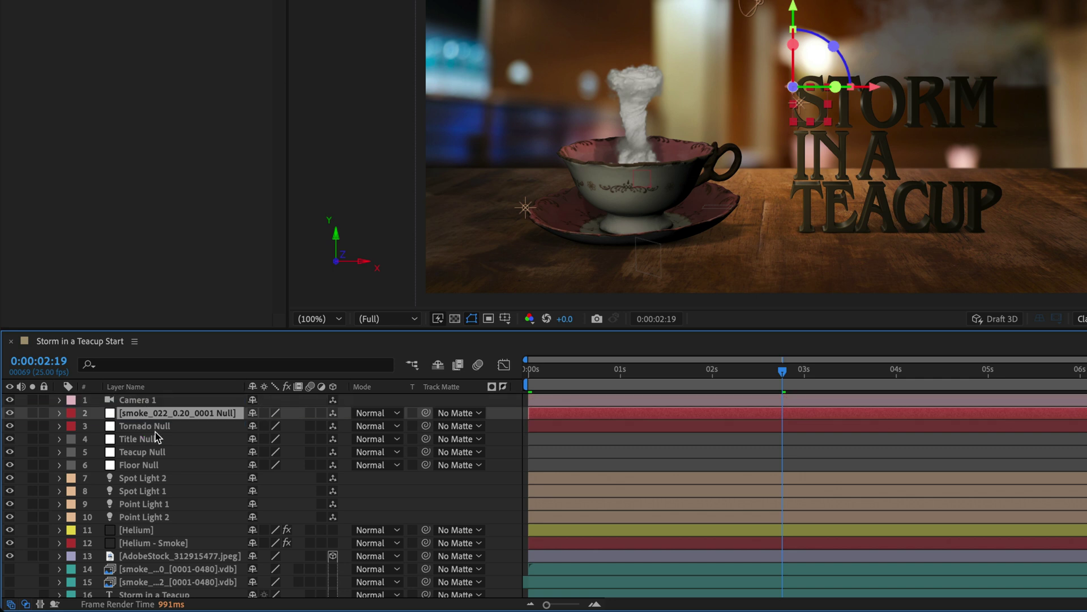
key("Return")
type("Smoke Null")
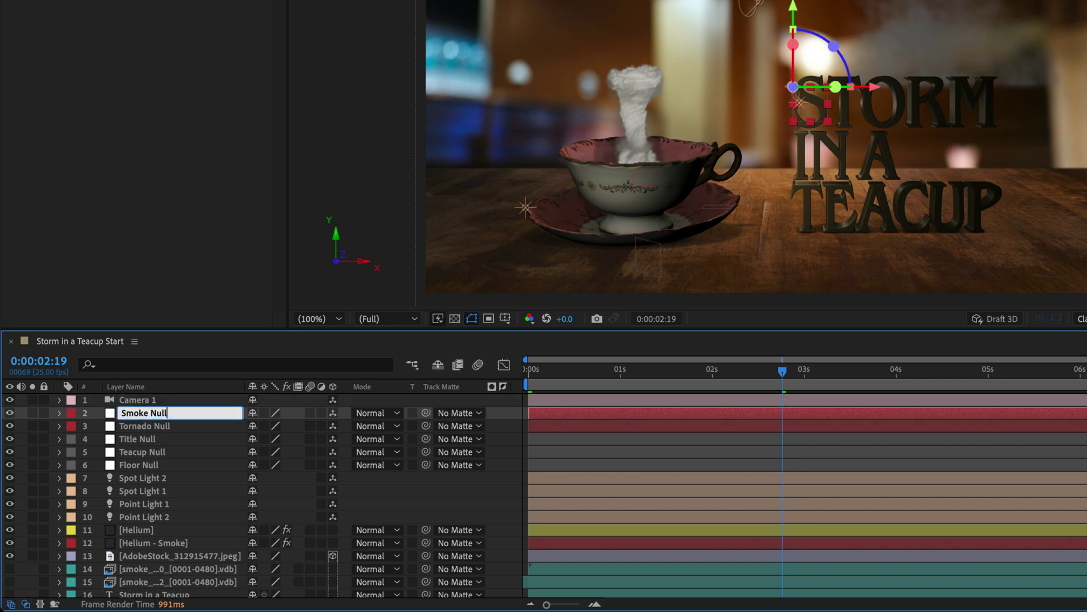
key("Return")
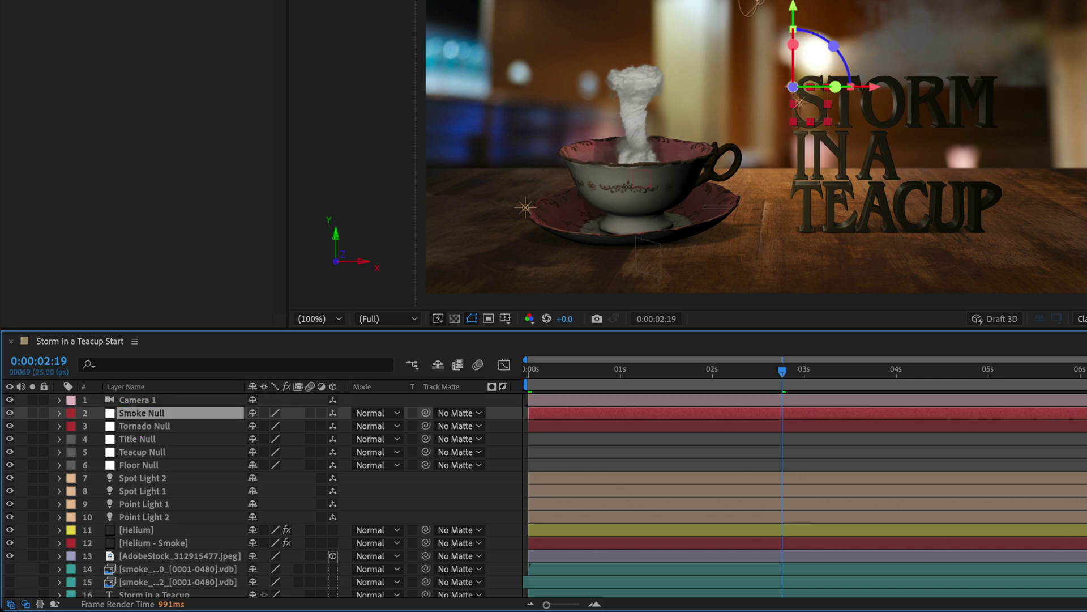
Set Smoke Null's position to 200, 960, 0.
key("p")
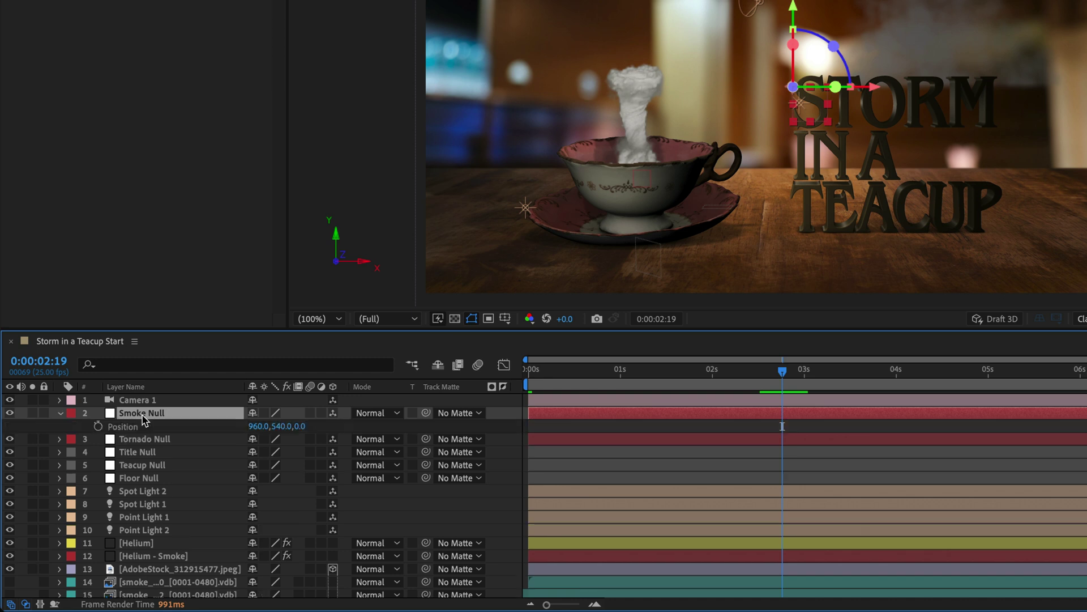
left_click(257, 426)
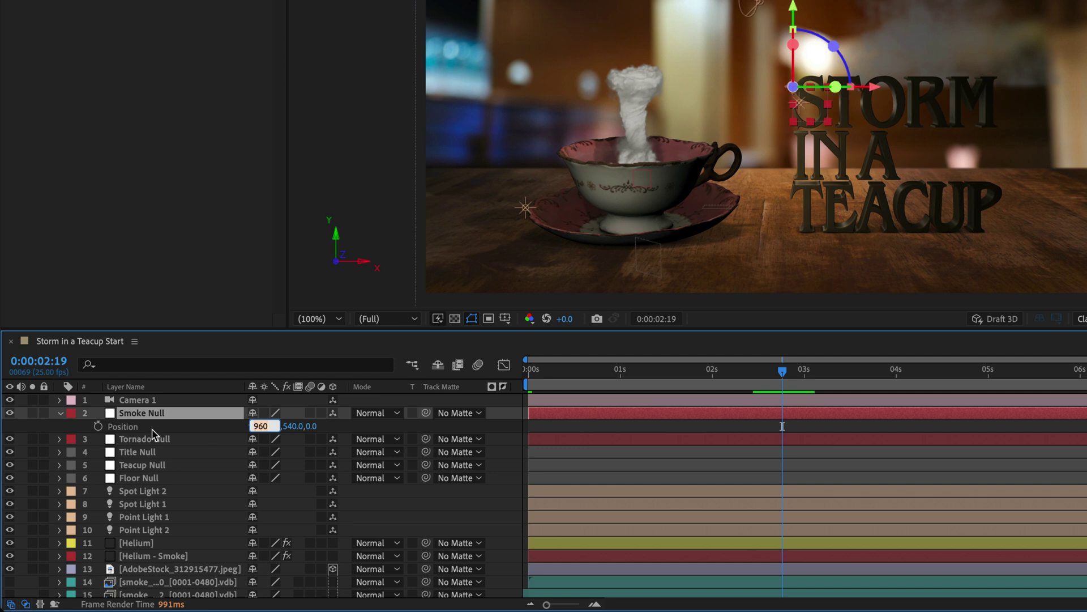
type("200")
key("Tab")
type("960")
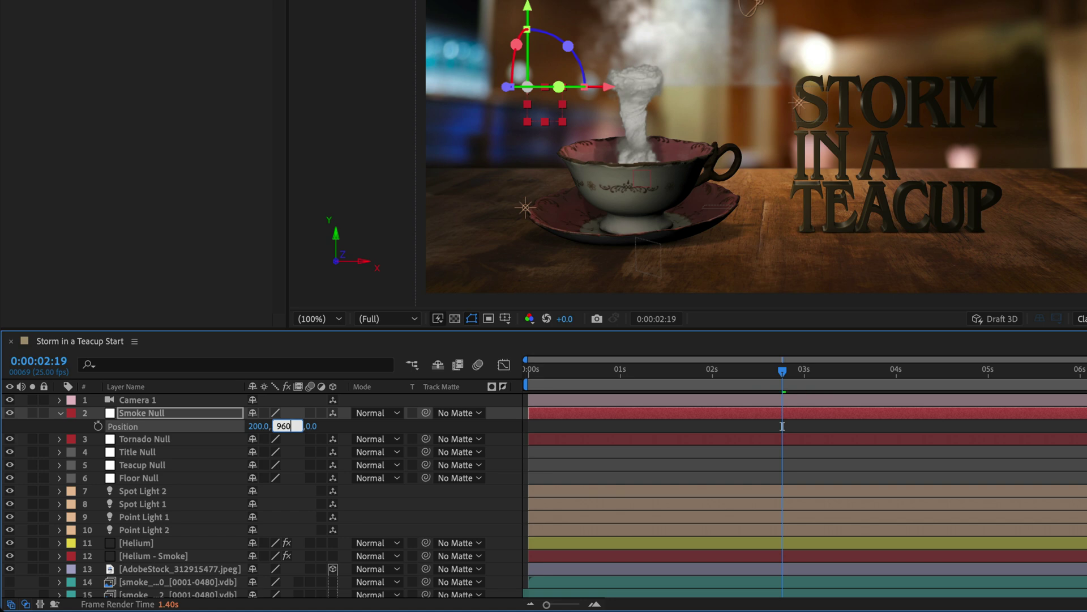
key("Tab")
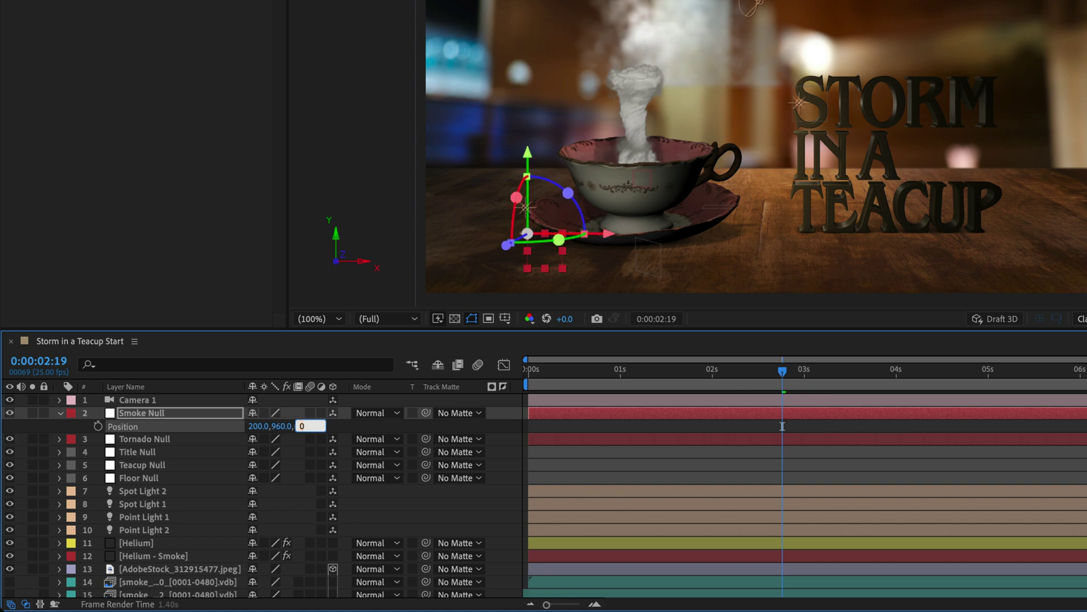
type("960")
key("Return")
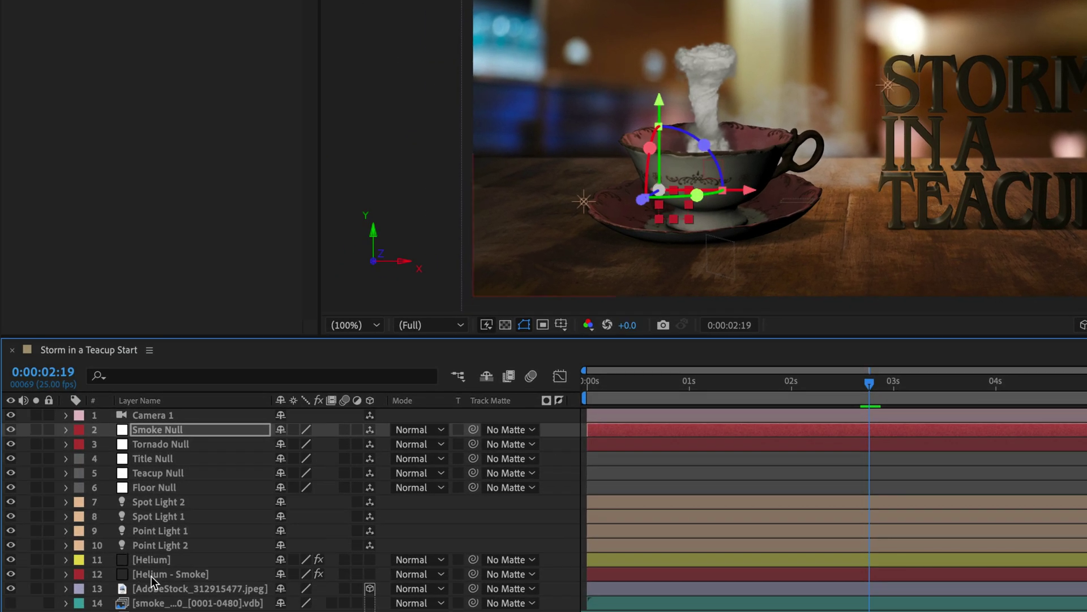
Set Helium - Smoke to Screen blending mode with 70% opacity.
left_click(155, 577)
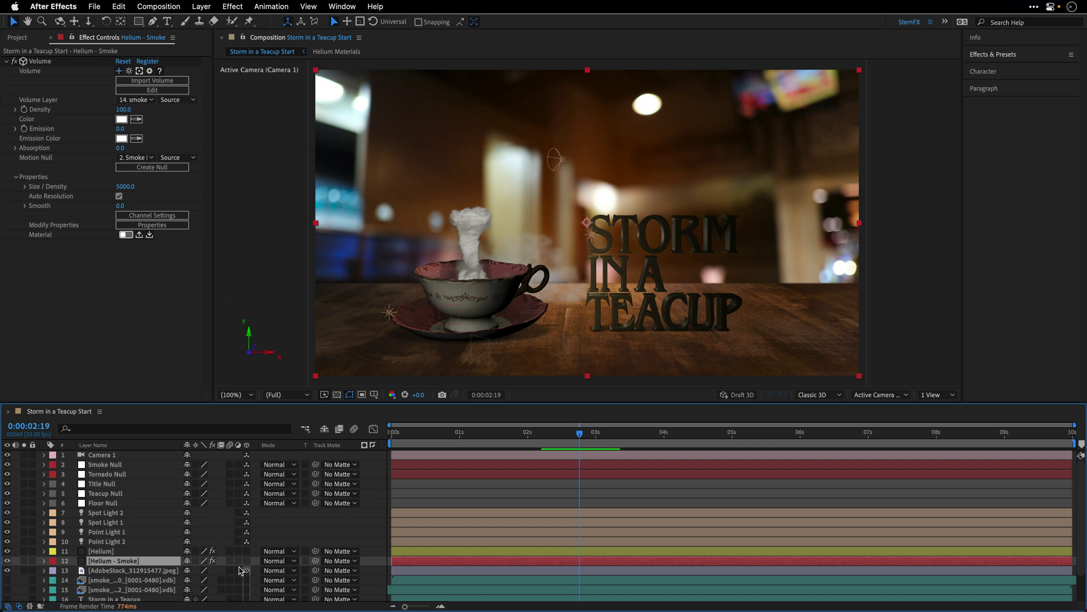
left_click(282, 563)
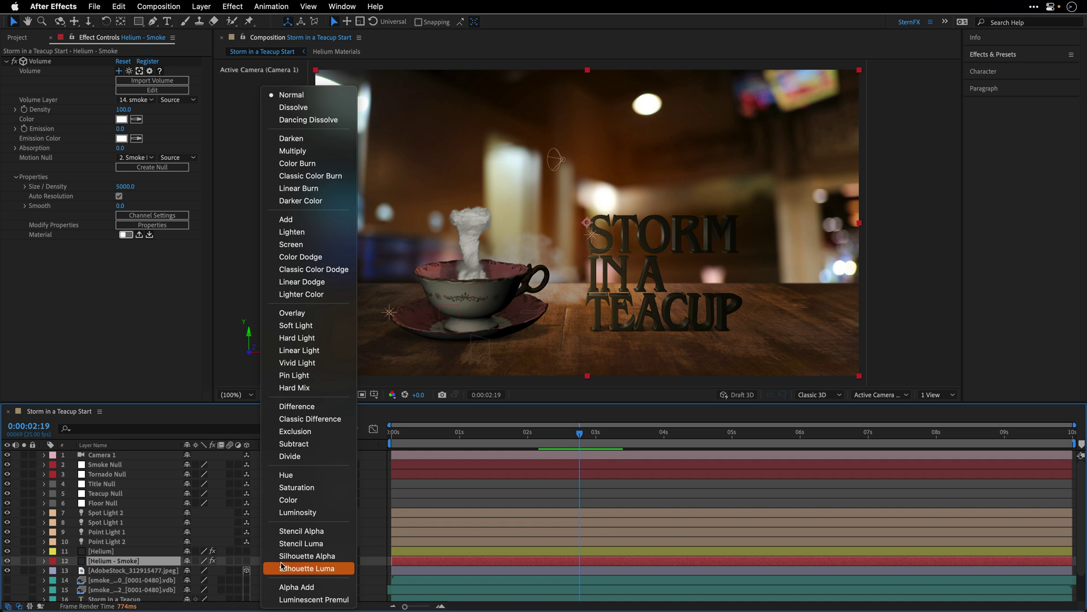
left_click(332, 252)
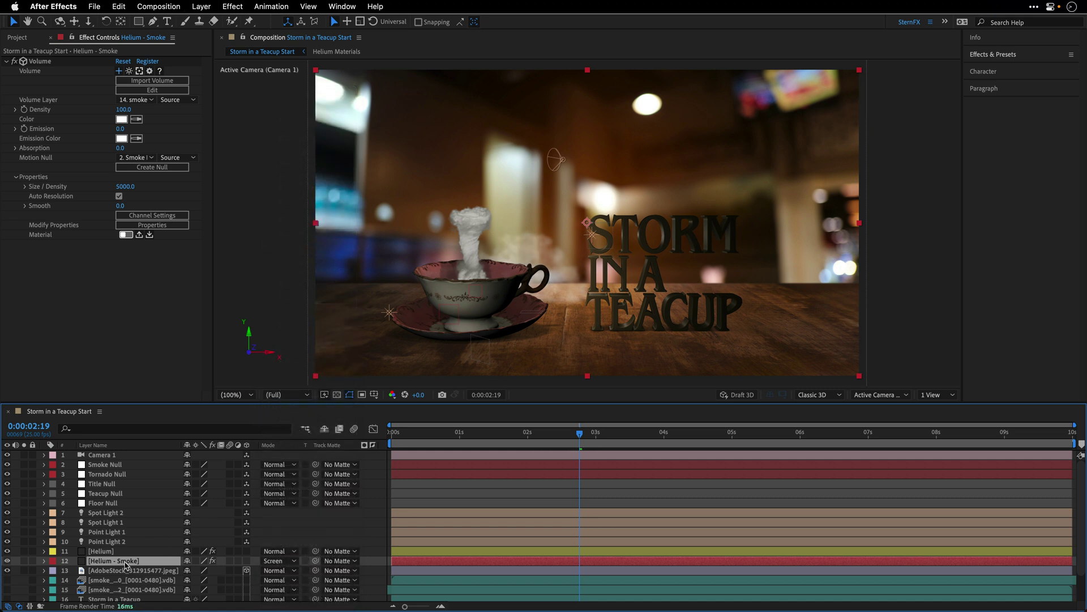
key("t")
left_click(191, 571)
key("Return")
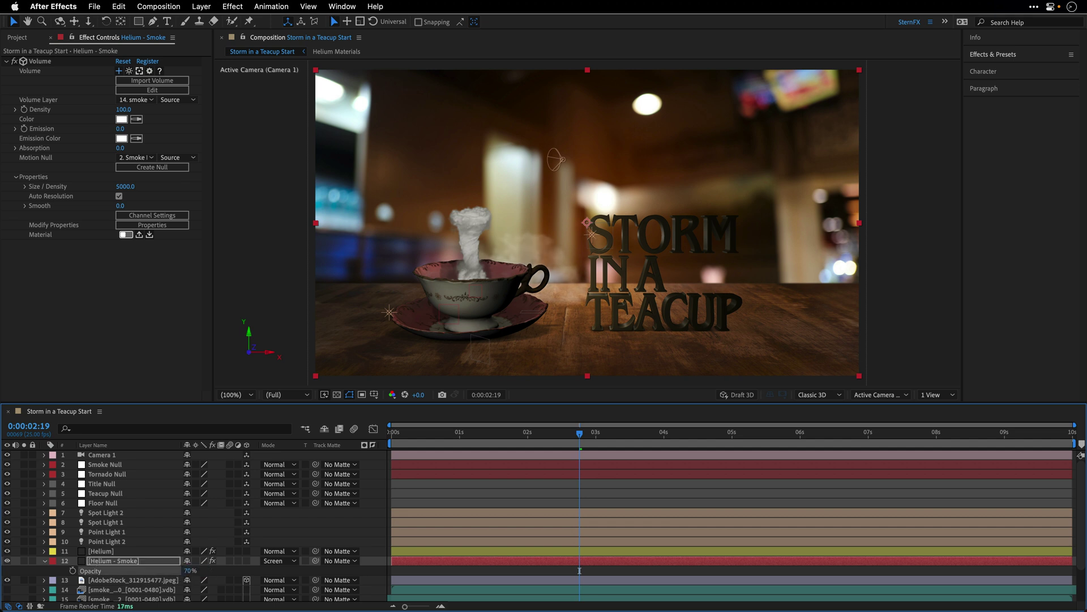
Preview the smoke at about 7 s, 9 s and the final frame.
left_click(872, 438)
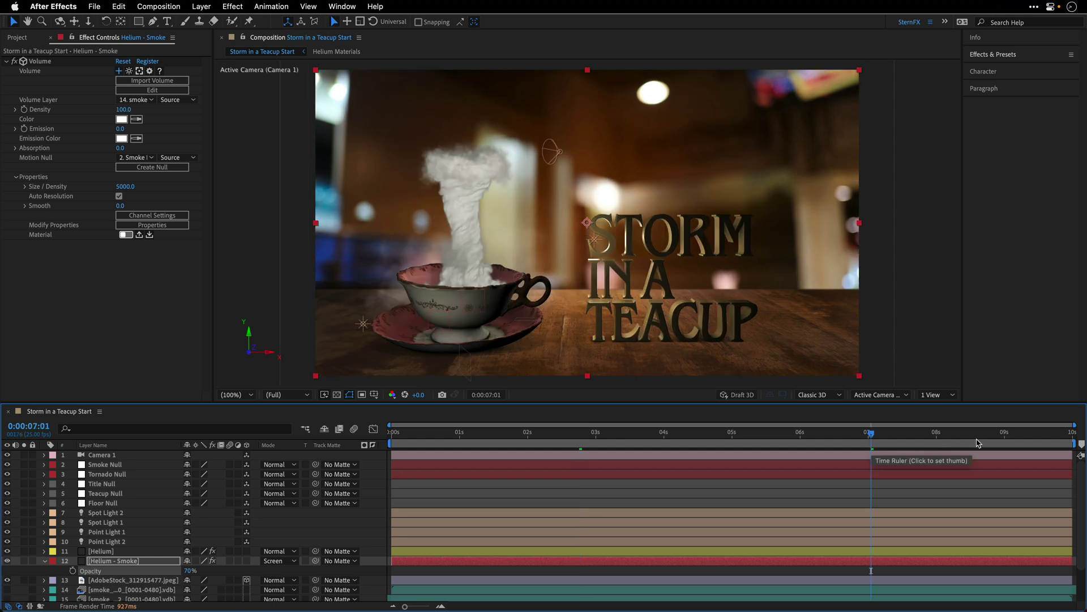
left_click(1019, 436)
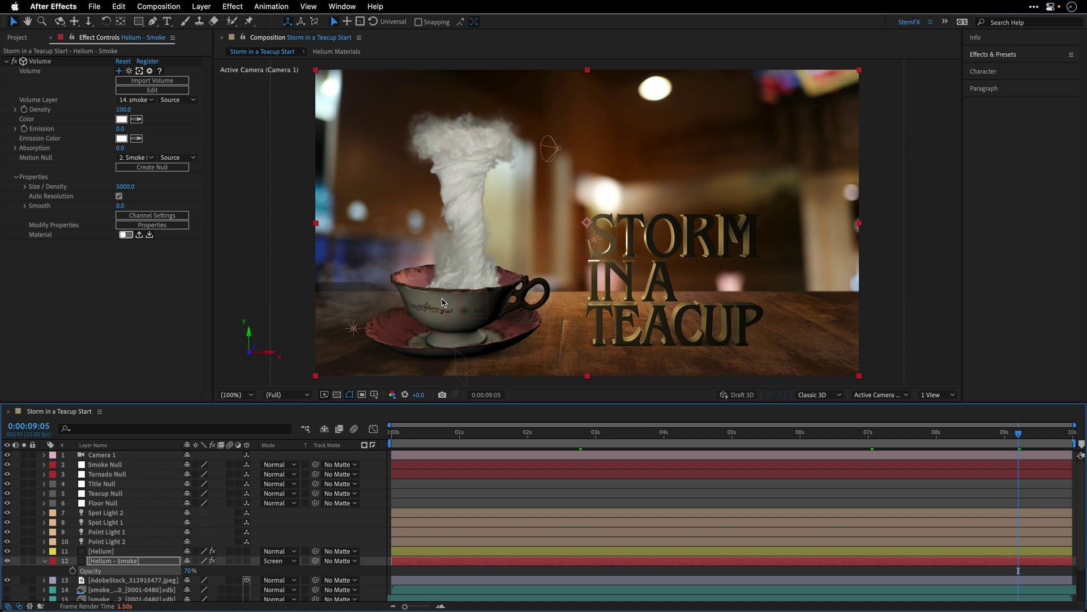
left_click(44, 561)
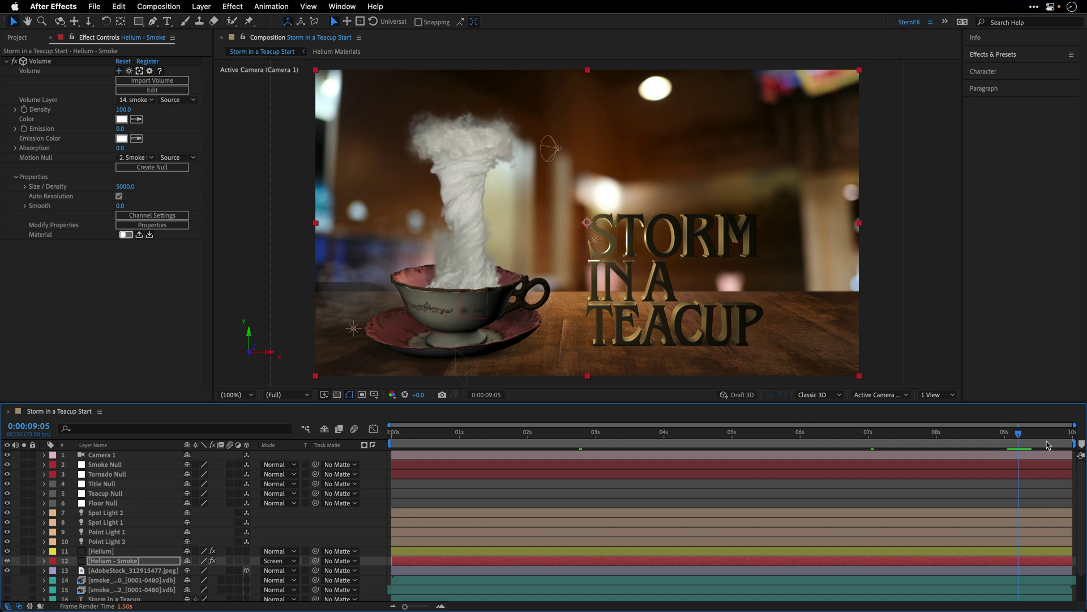
left_click(1071, 435)
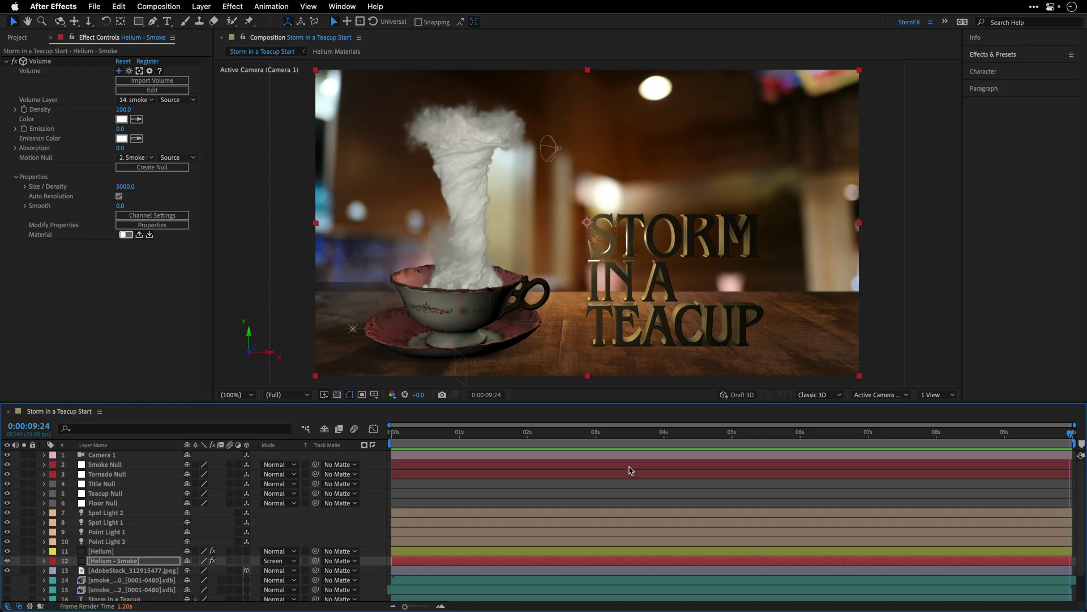
Create a Darker Shadows solid and place it below Helium - Smoke.
key("ctrl+y")
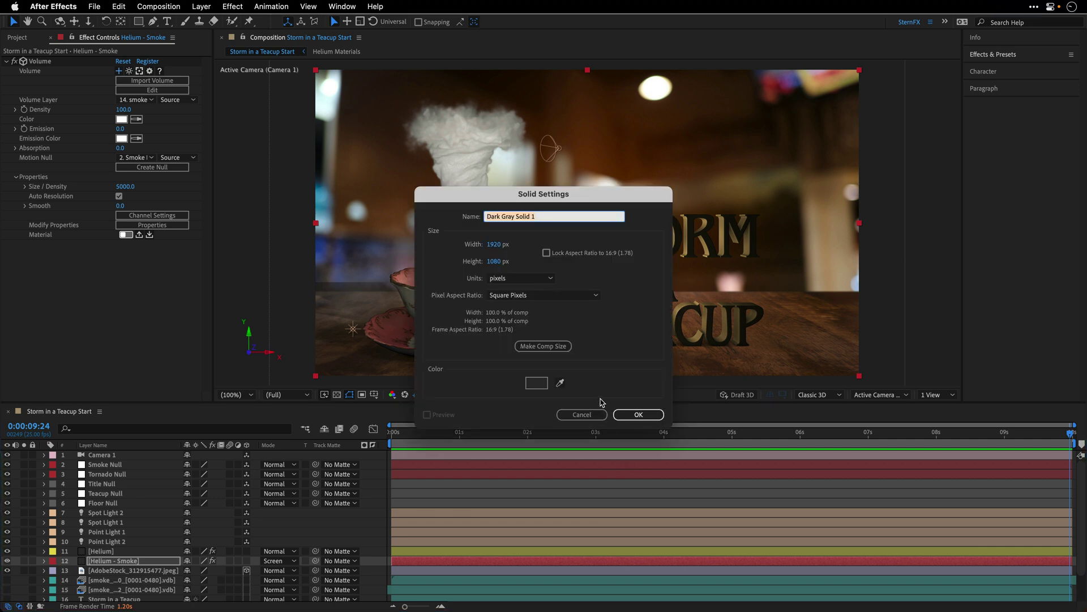
type("Darker Shadows")
left_click(638, 415)
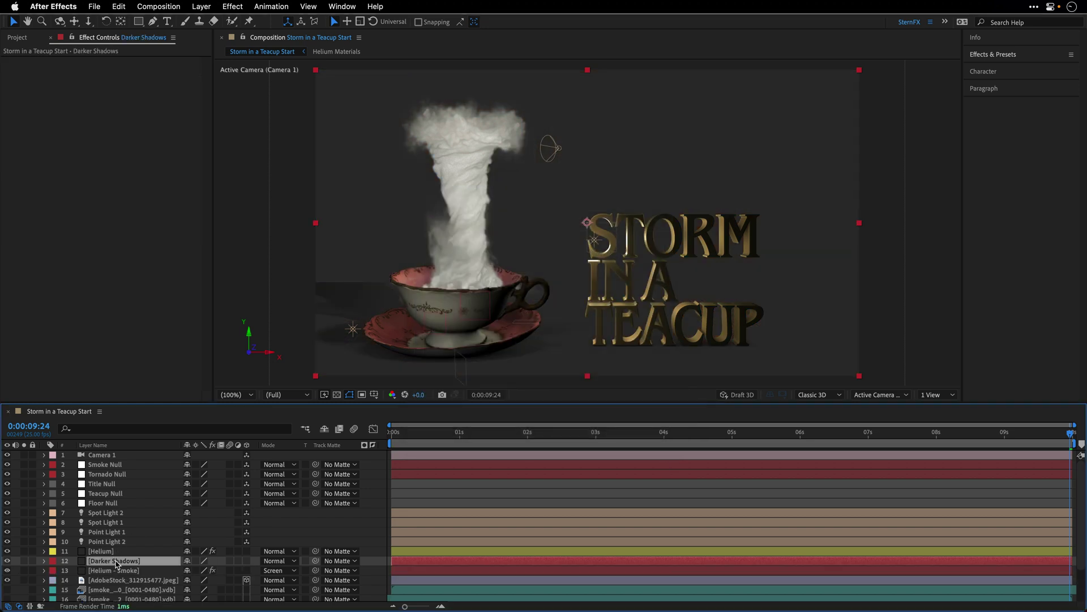
left_click_drag(117, 563, 119, 580)
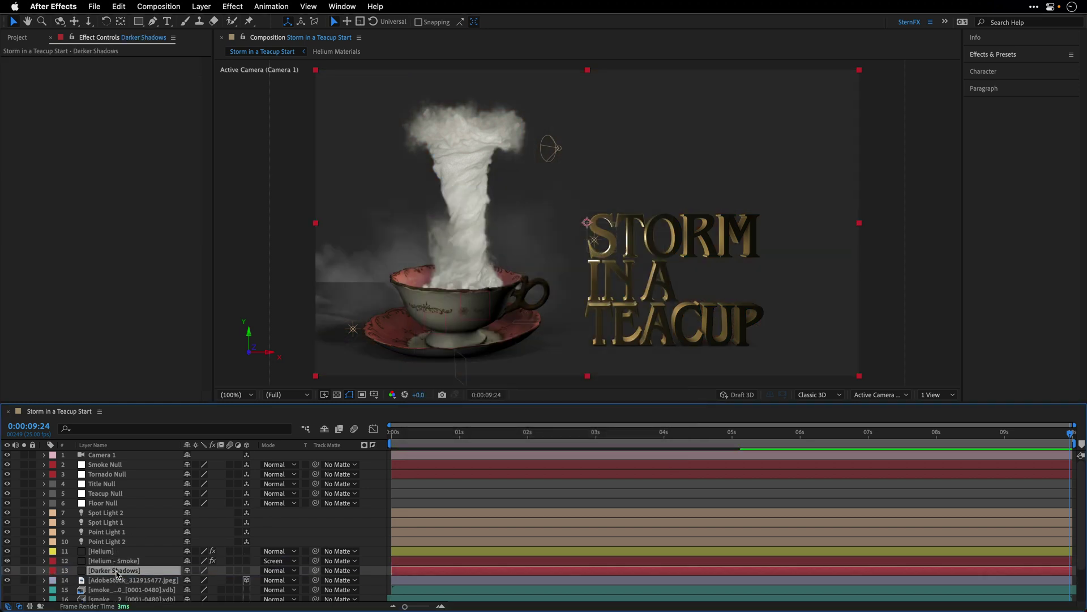
Apply Helium Comp to Darker Shadows and link it to layer 11, Helium.
left_click(233, 6)
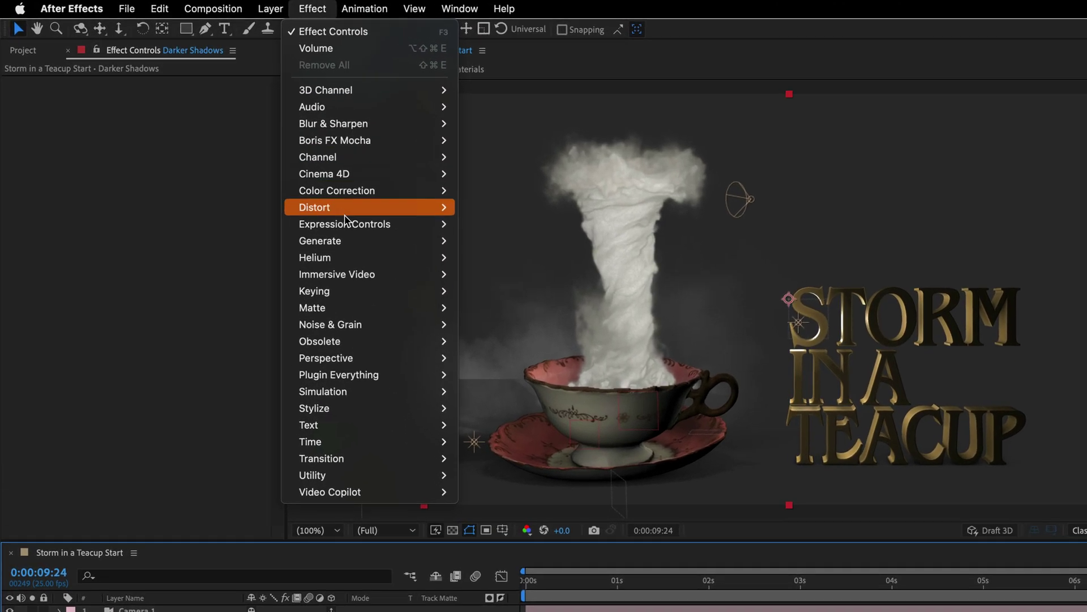
mouse_move(331, 259)
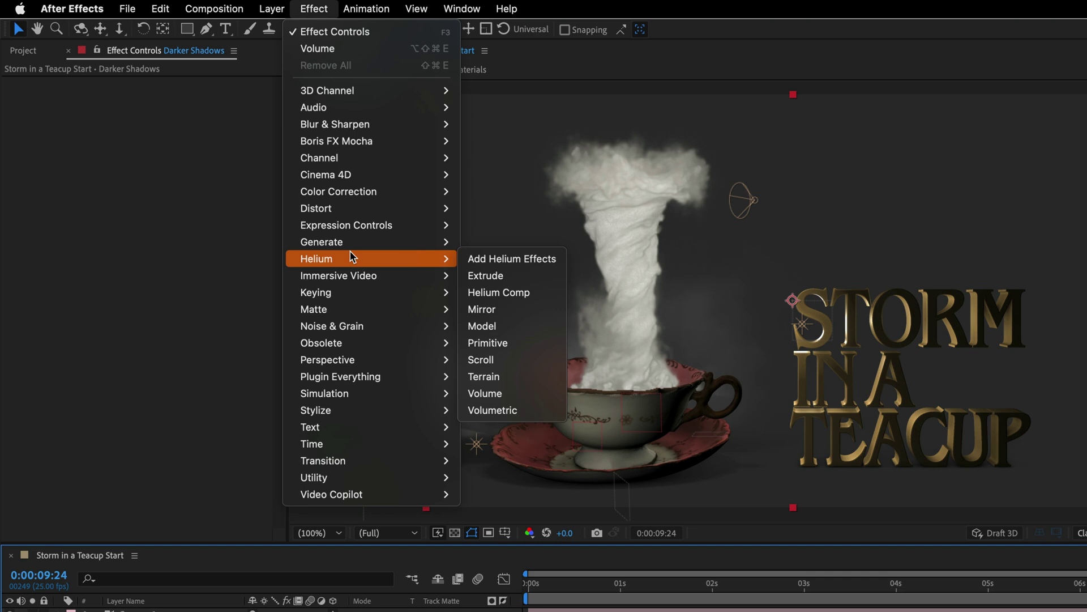
left_click(502, 292)
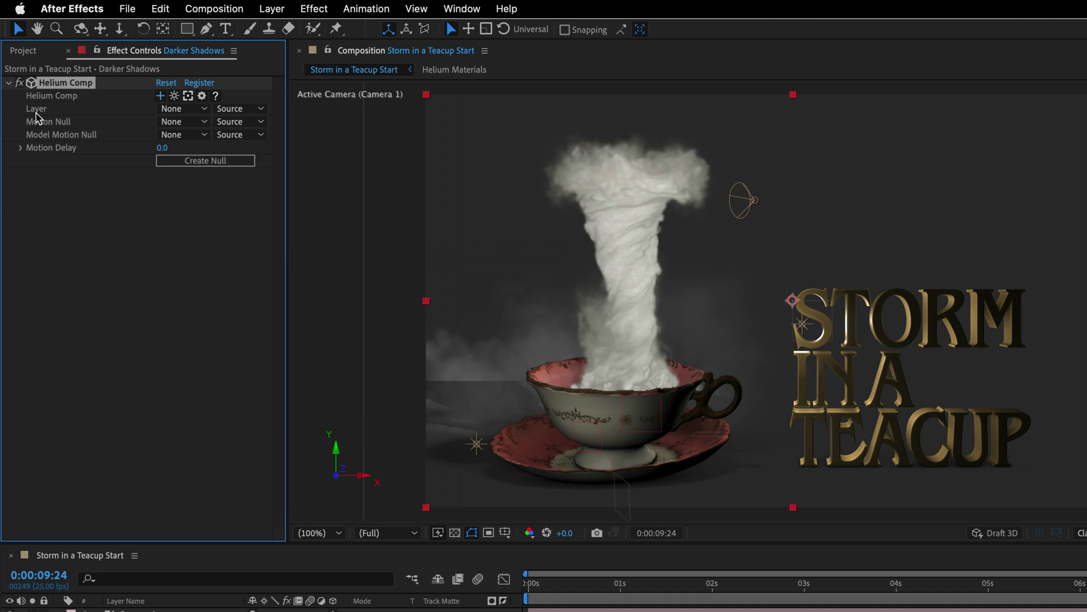
left_click(175, 109)
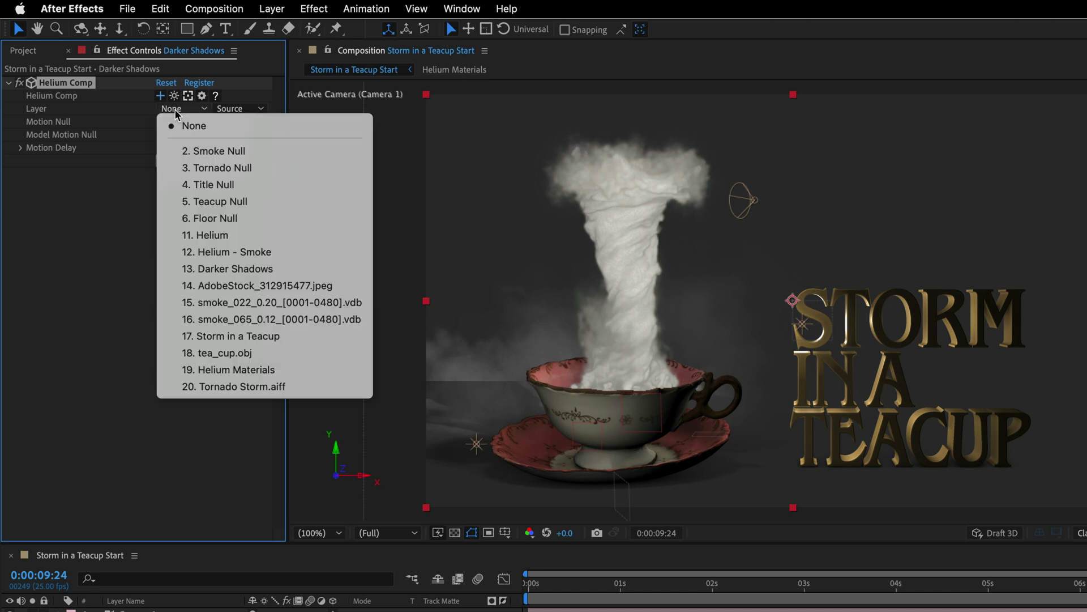
left_click(200, 234)
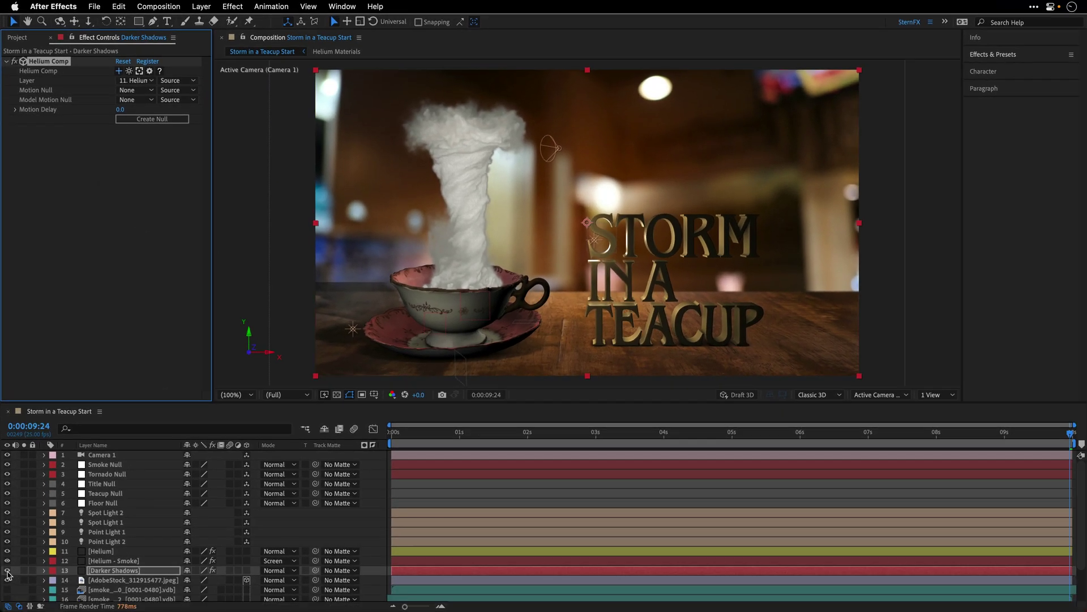
left_click(9, 574)
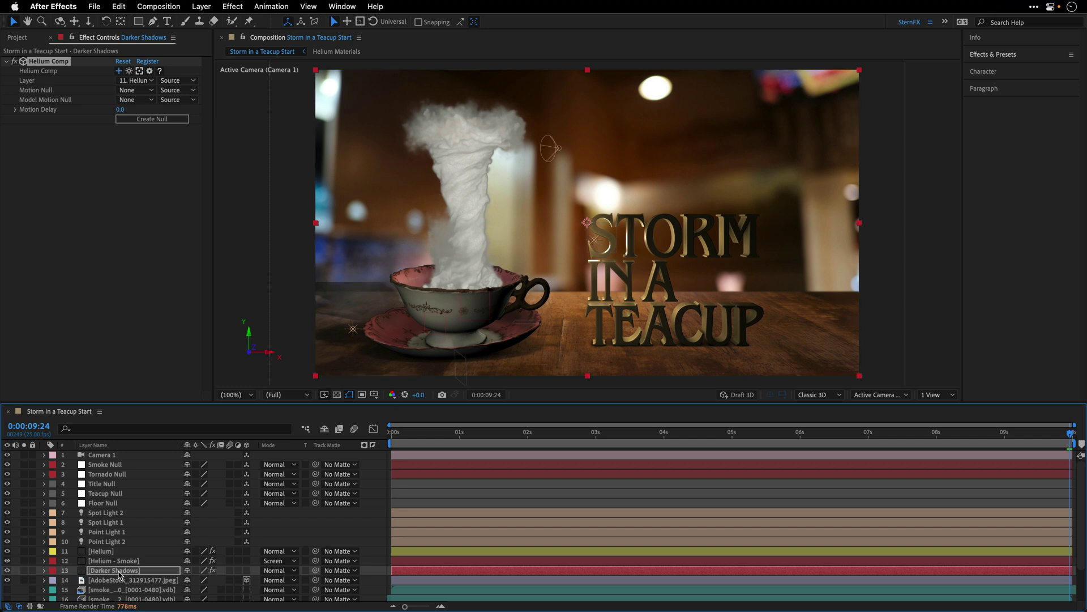
Keyframe Darker Shadows opacity at 0% on the first frame.
left_click(394, 437)
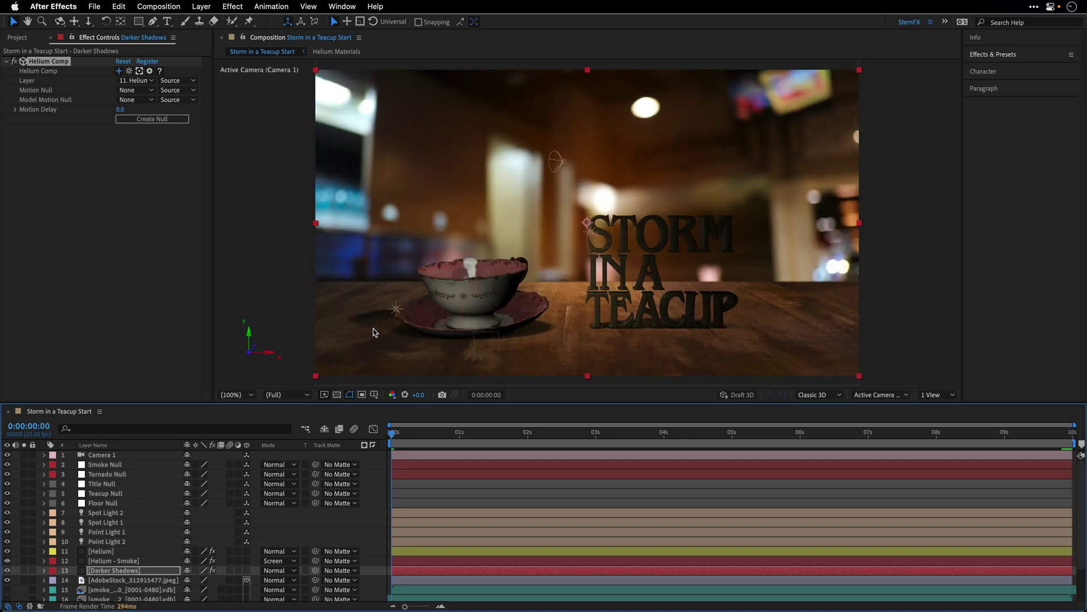
key("t")
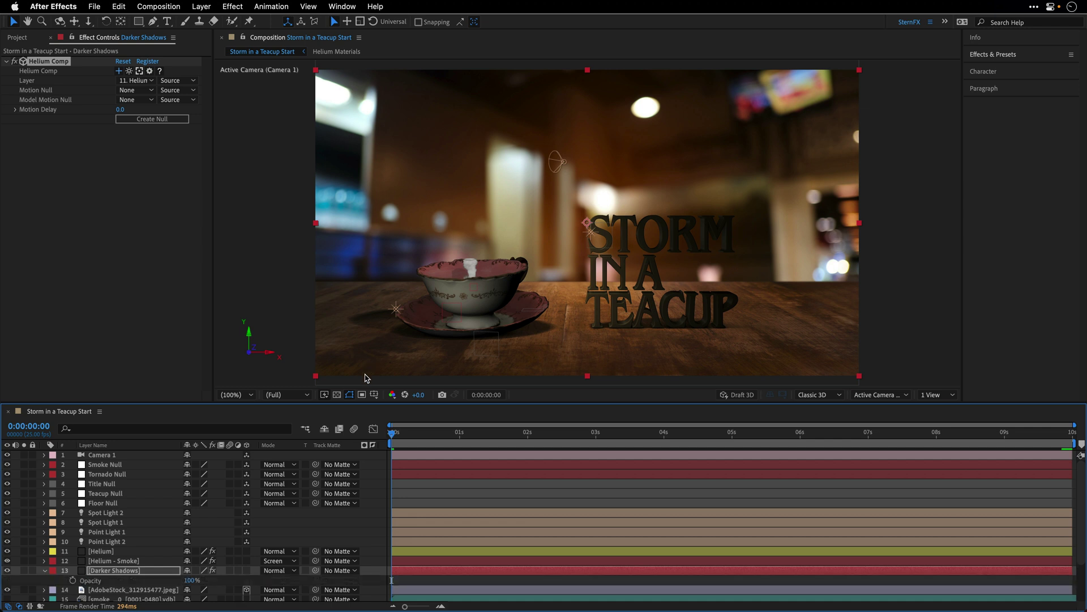
left_click(72, 581)
left_click(191, 581)
type("0")
key("Return")
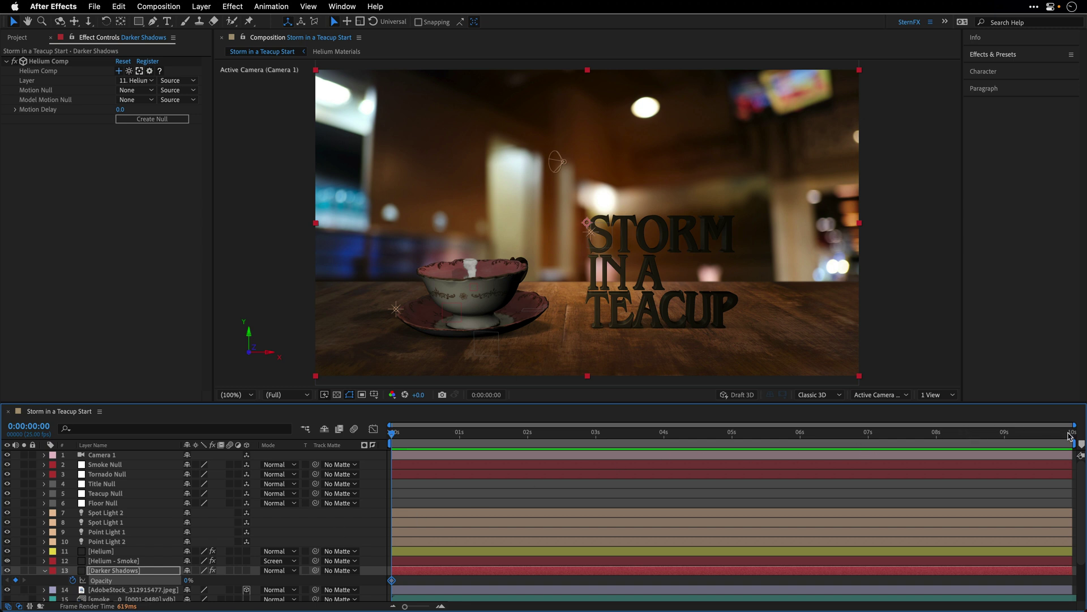
Add a 100% opacity keyframe on the last frame and play back the fade.
left_click(1069, 437)
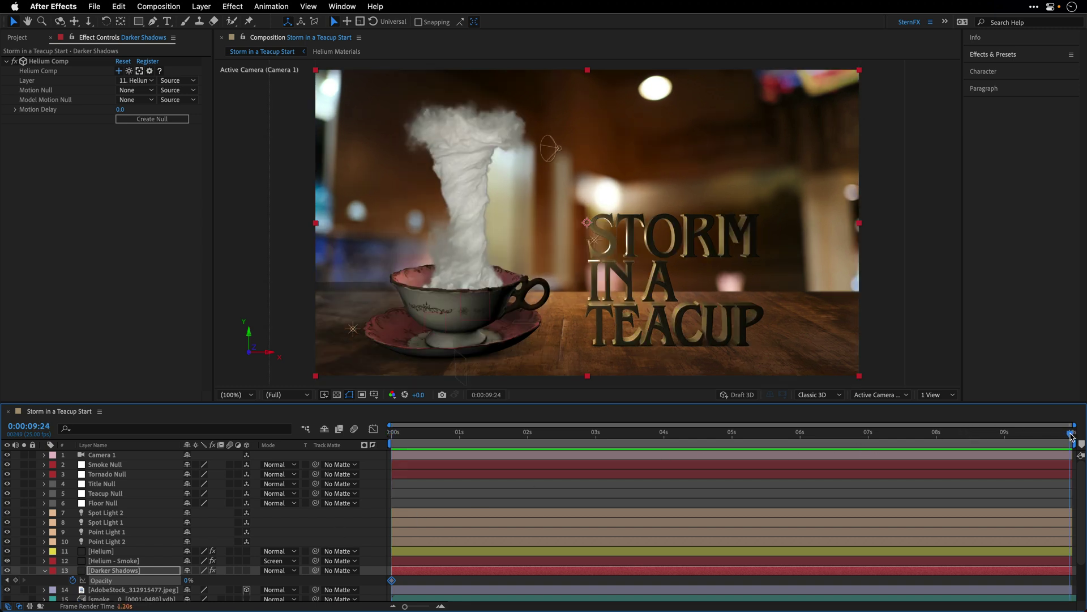
left_click(189, 581)
key("Return")
left_click_drag(758, 437, 929, 437)
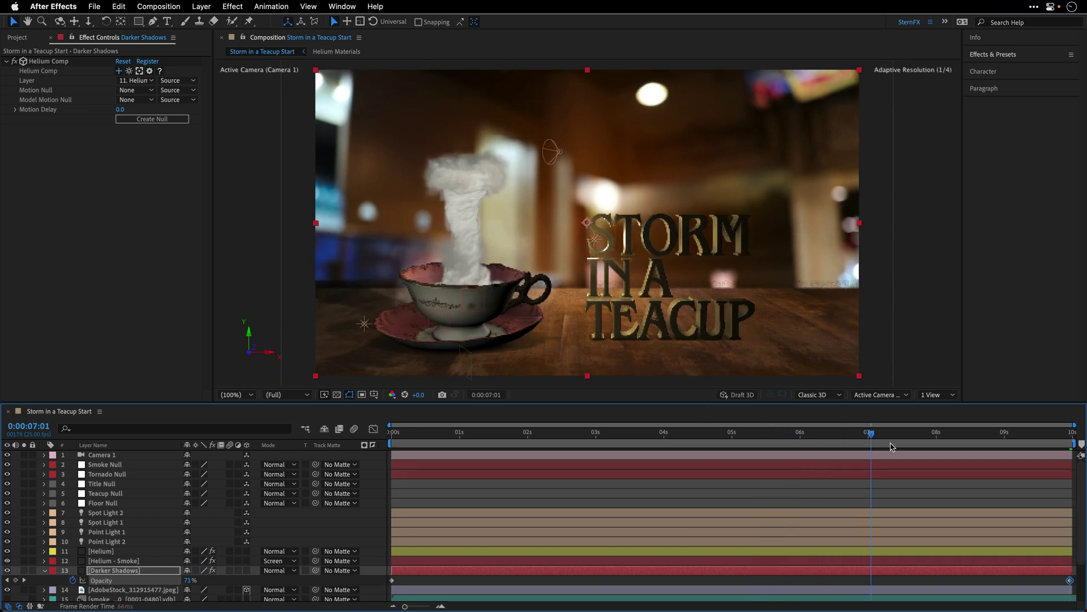
key("space")
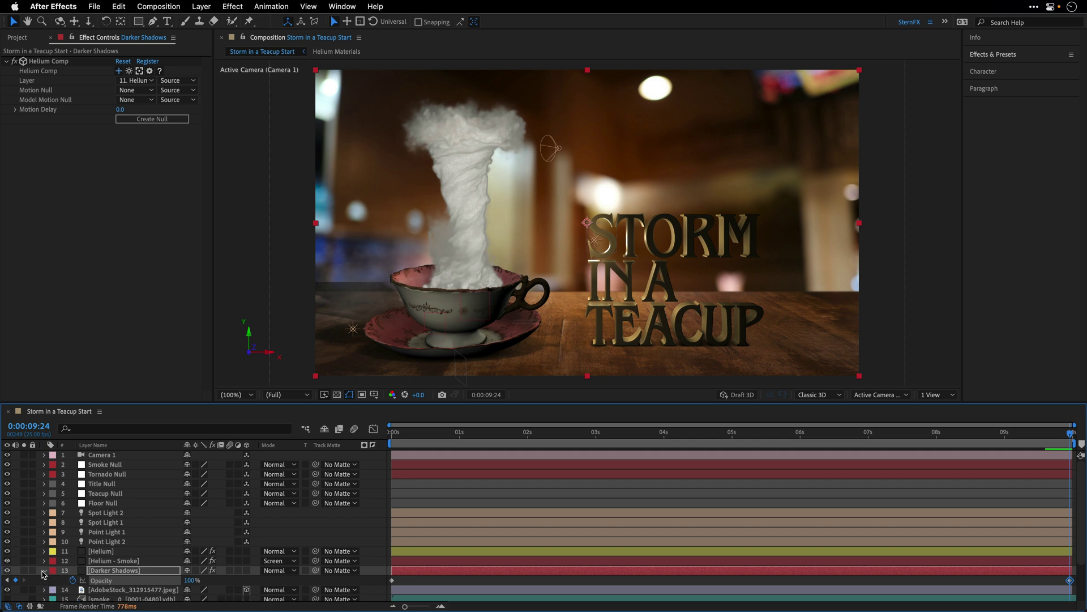
left_click(44, 570)
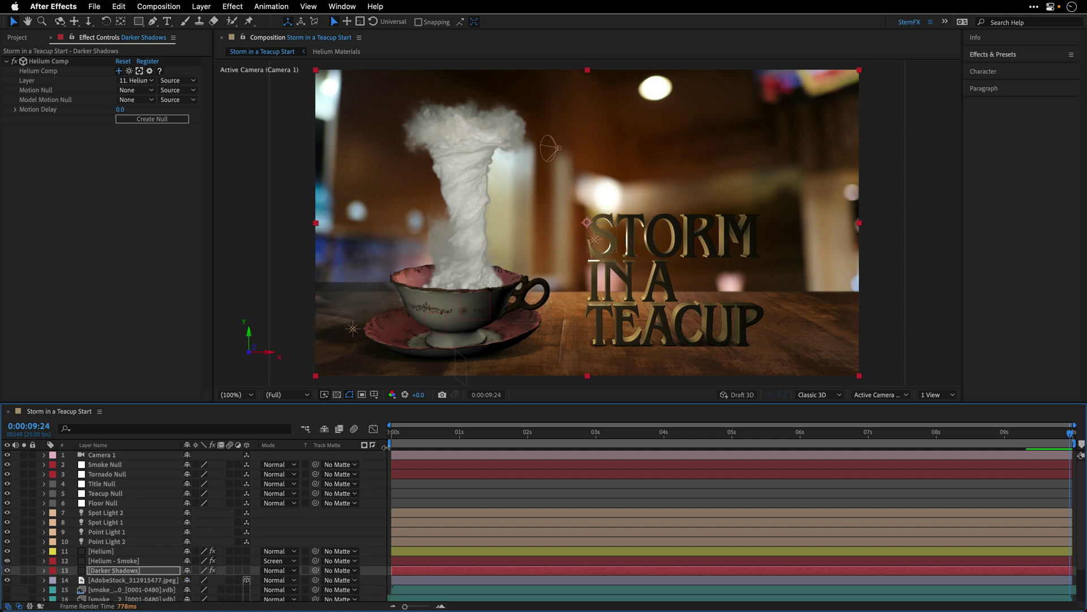
Add an adjustment layer named Glow at the top of the layer stack.
left_click(200, 6)
mouse_move(205, 23)
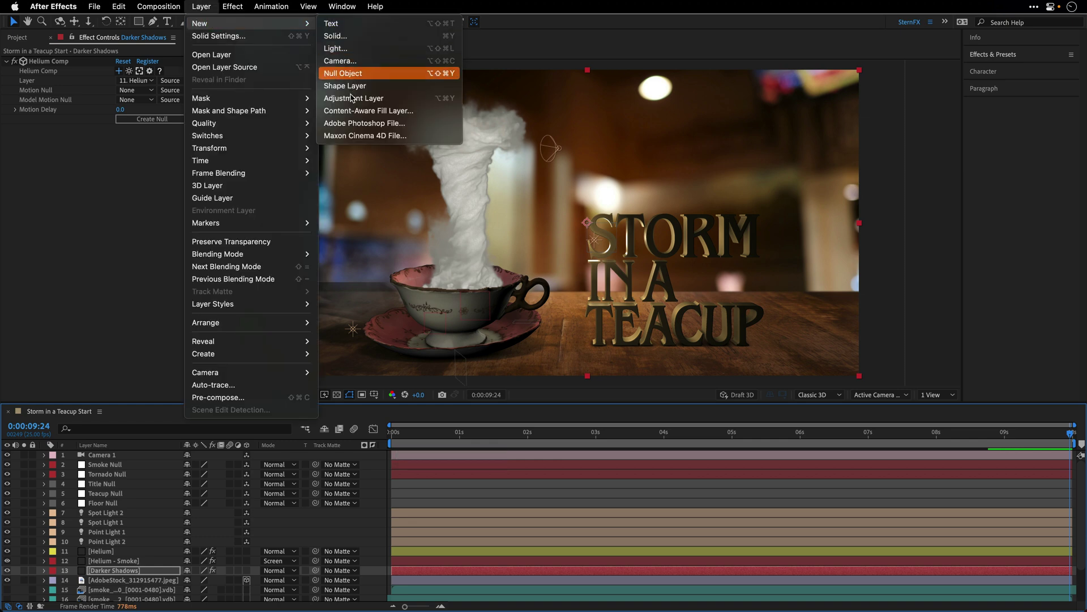
left_click(352, 103)
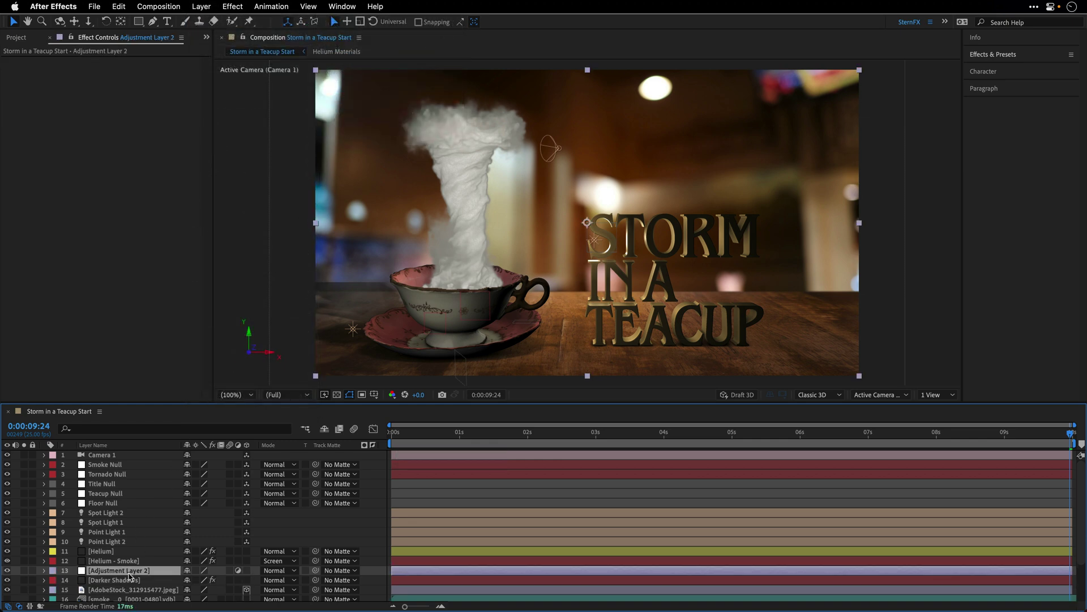
mouse_move(131, 574)
left_mouse_down()
mouse_move(123, 474)
mouse_move(111, 459)
left_mouse_up()
key("Return")
type("Glow")
key("Return")
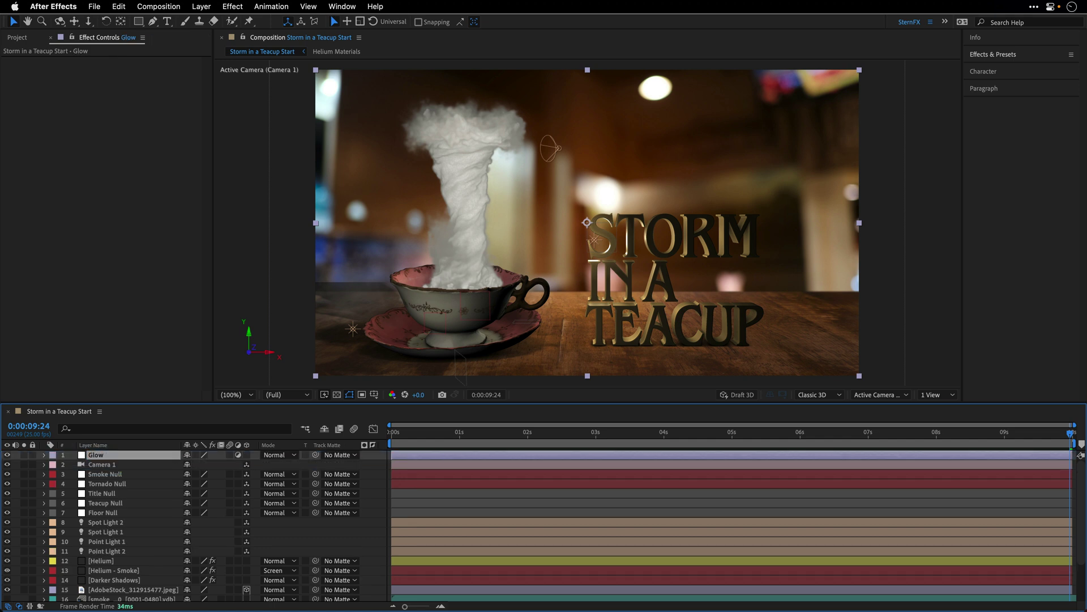
Apply Glow with threshold 50, radius 200 and intensity 0.3.
left_click(245, 5)
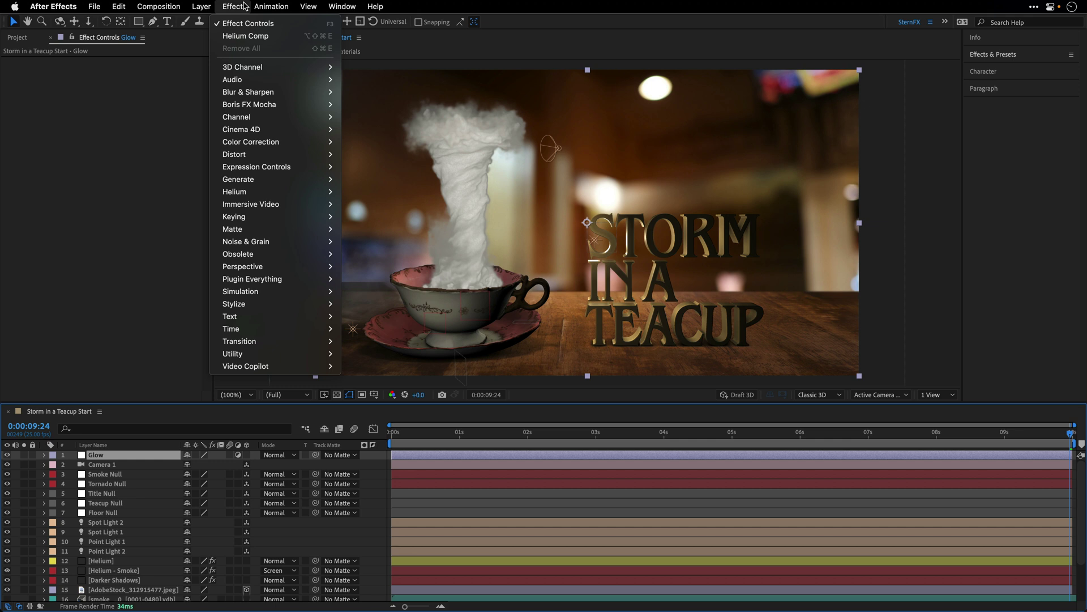
mouse_move(235, 303)
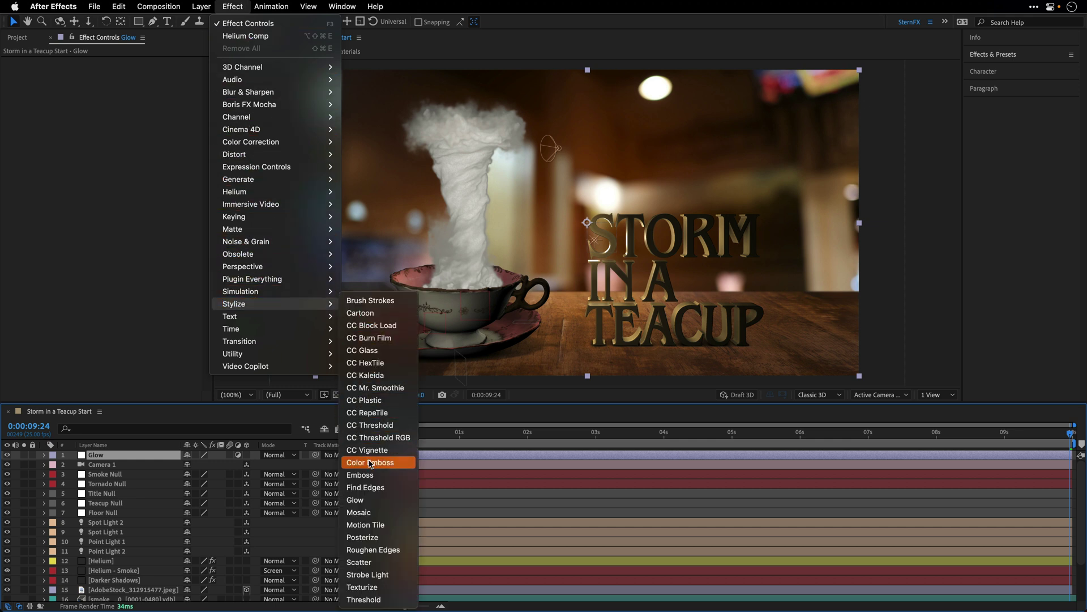
left_click(355, 500)
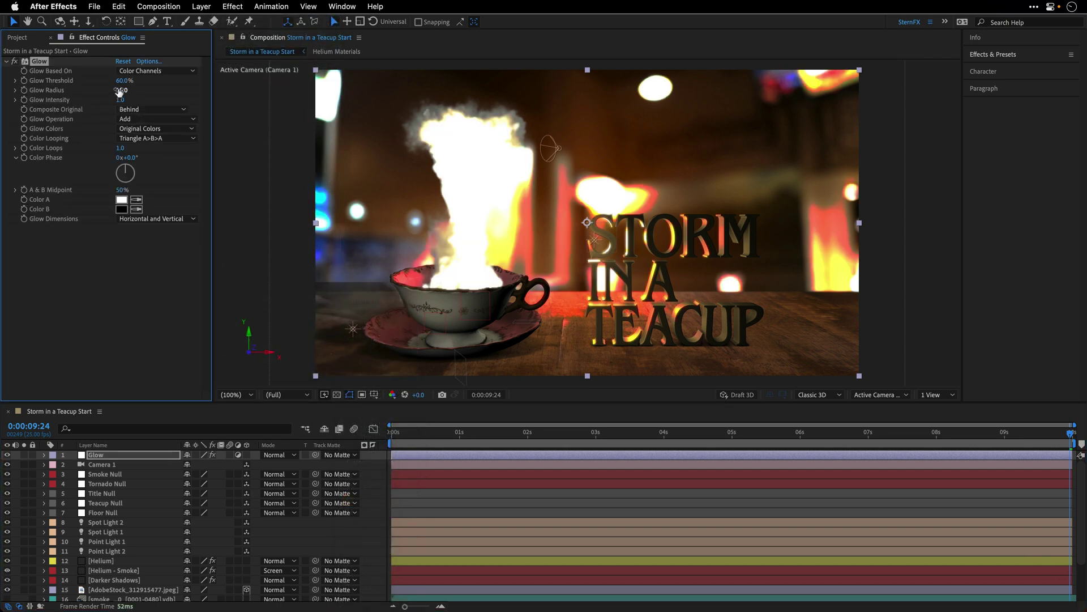
left_click(124, 80)
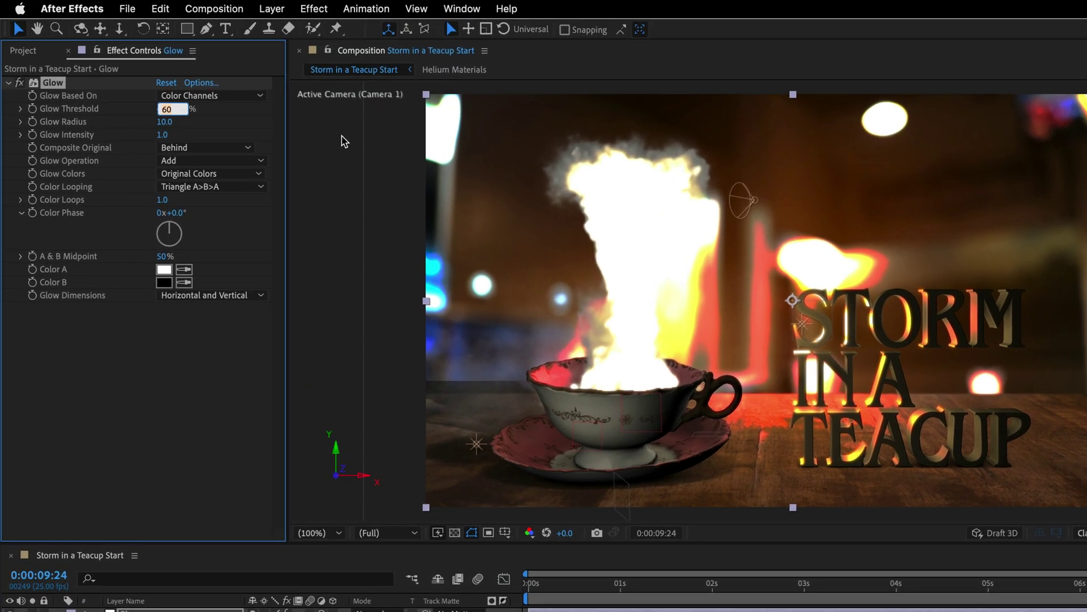
type("50")
key("Tab")
type("200")
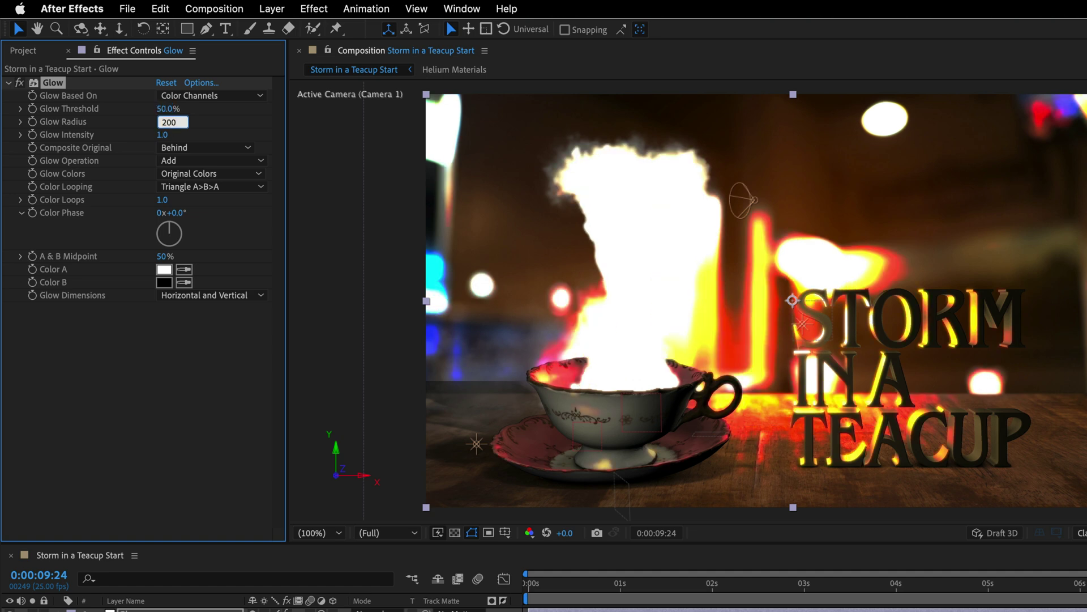
key("Tab")
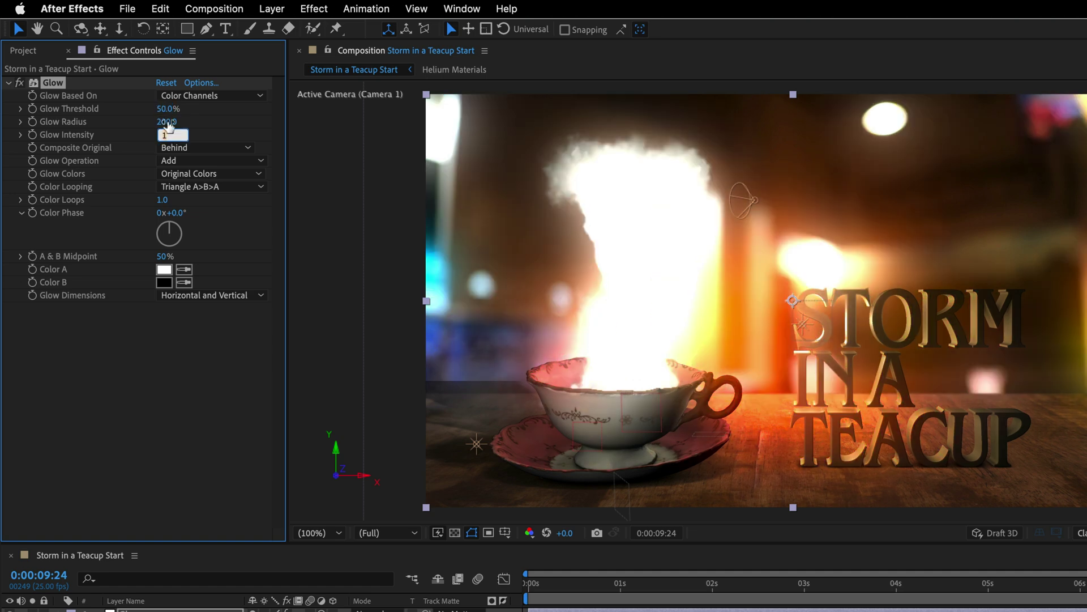
type("0.3")
key("Return")
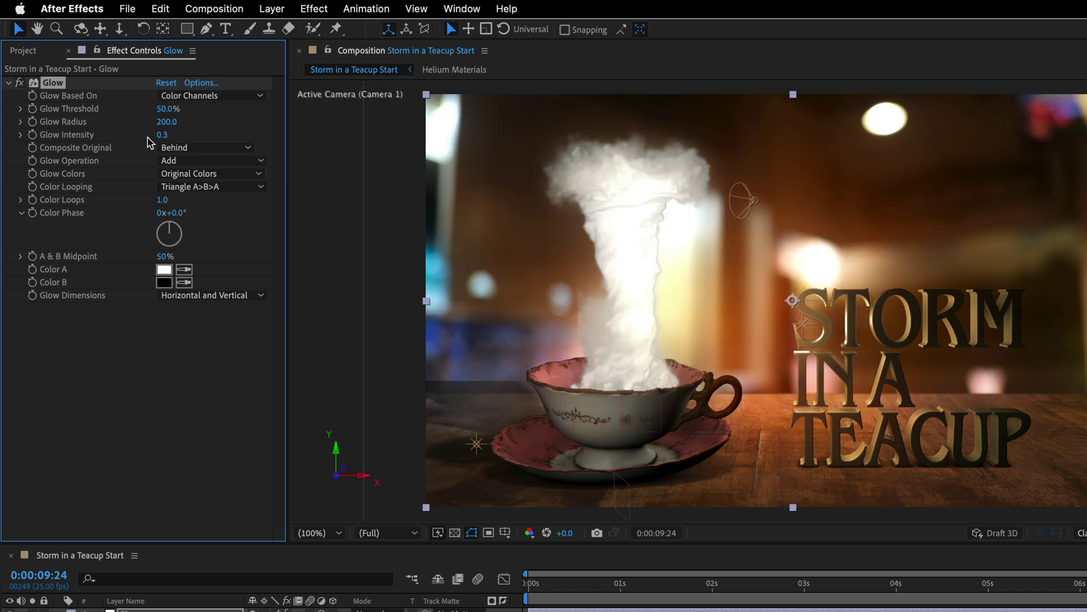
Use A & B glow colours, sampling light blue and brown from the scene.
left_click(200, 172)
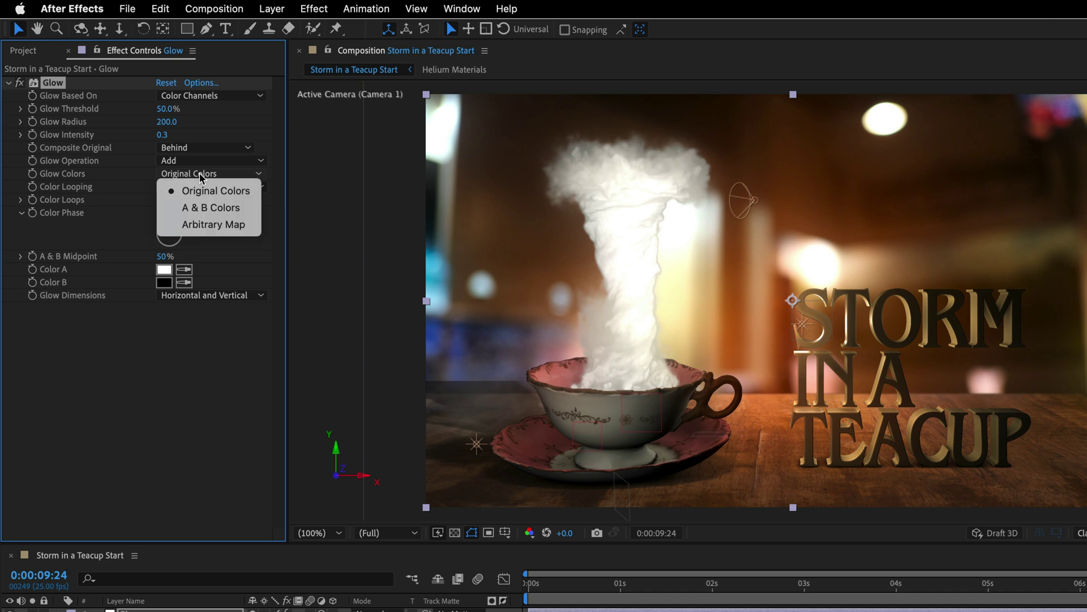
left_click(203, 208)
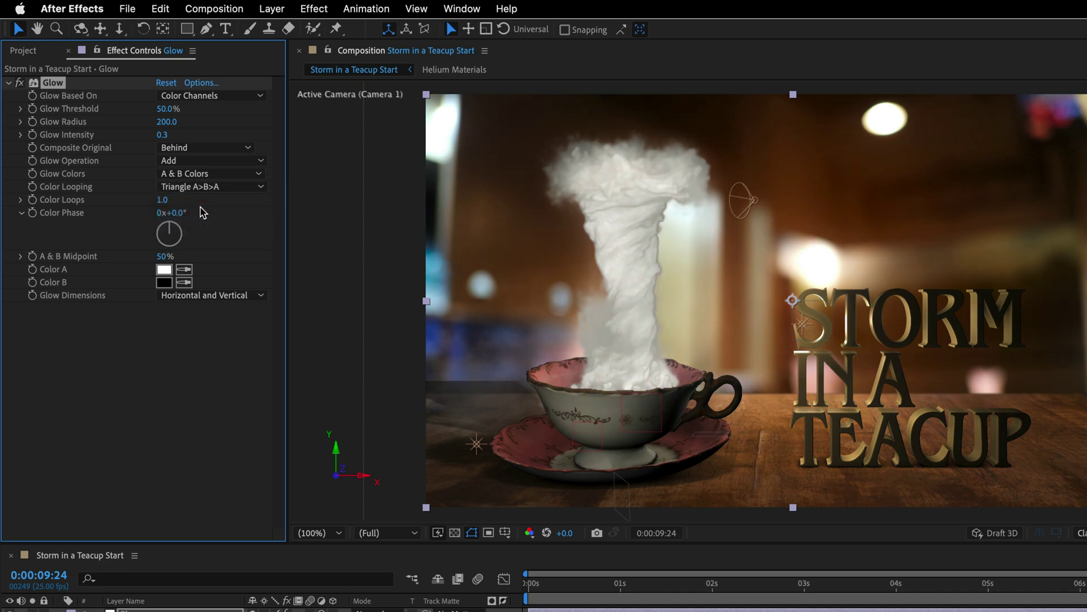
left_click(185, 272)
left_click(435, 266)
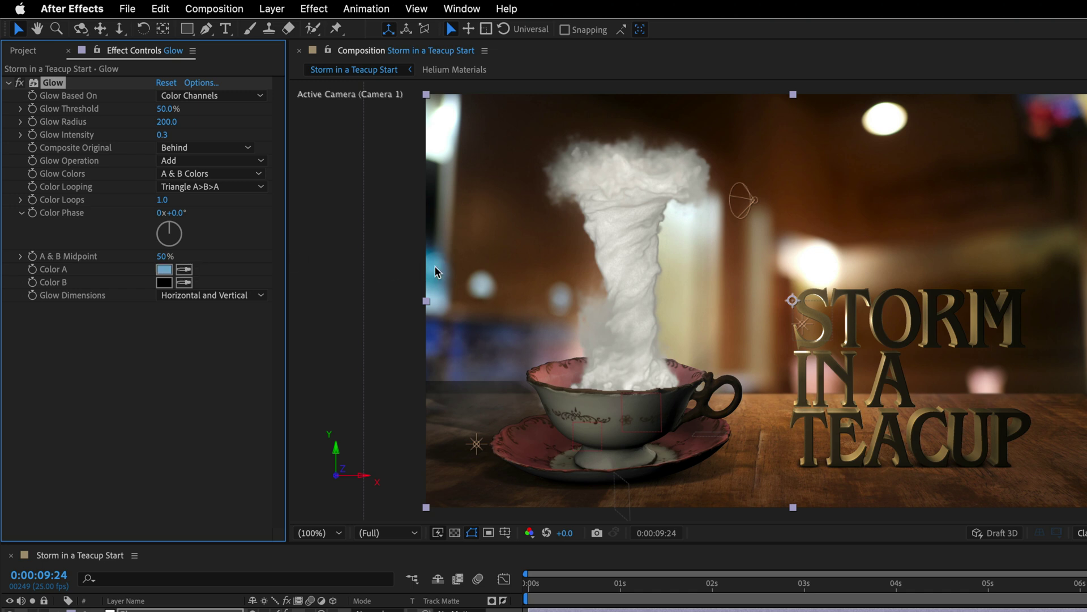
left_click(185, 284)
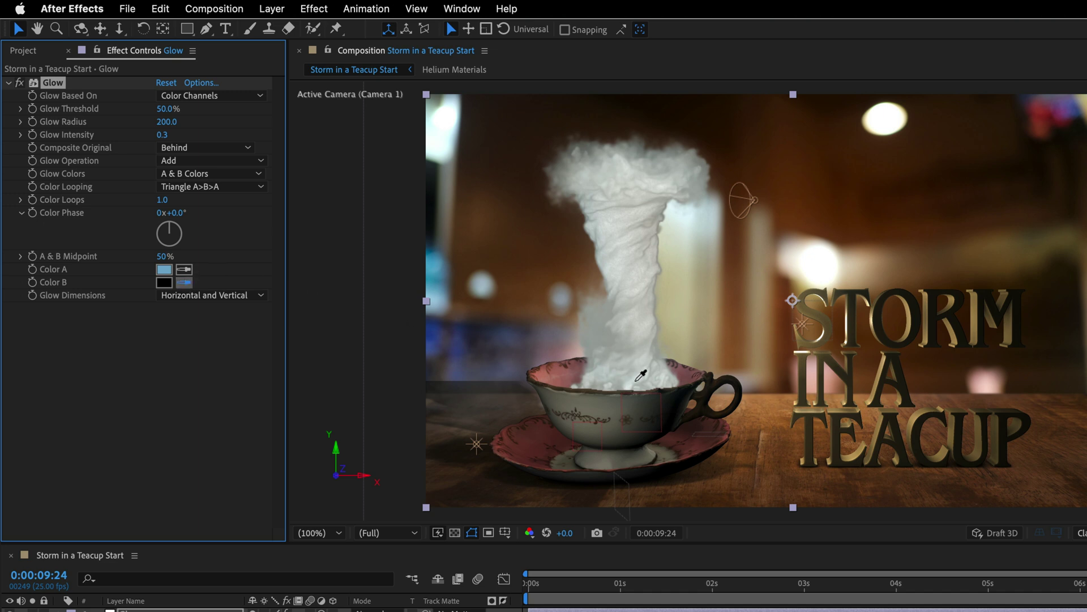
left_click(758, 399)
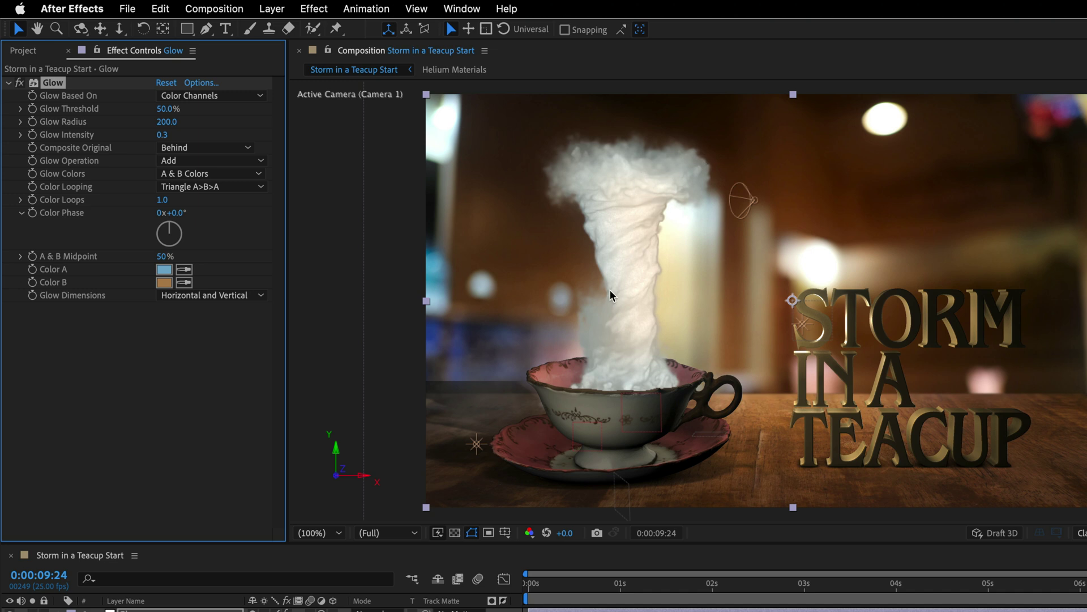
Return to the first frame and enable audio on the Tornado Storm.aiff layer.
left_click(525, 586)
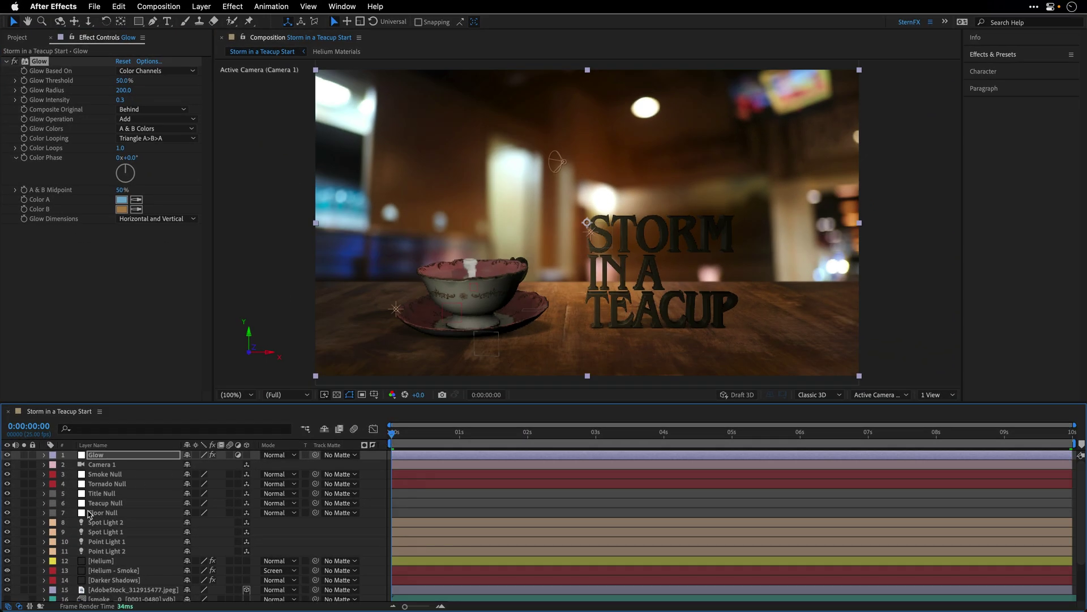
scroll(96, 516, "down", 3)
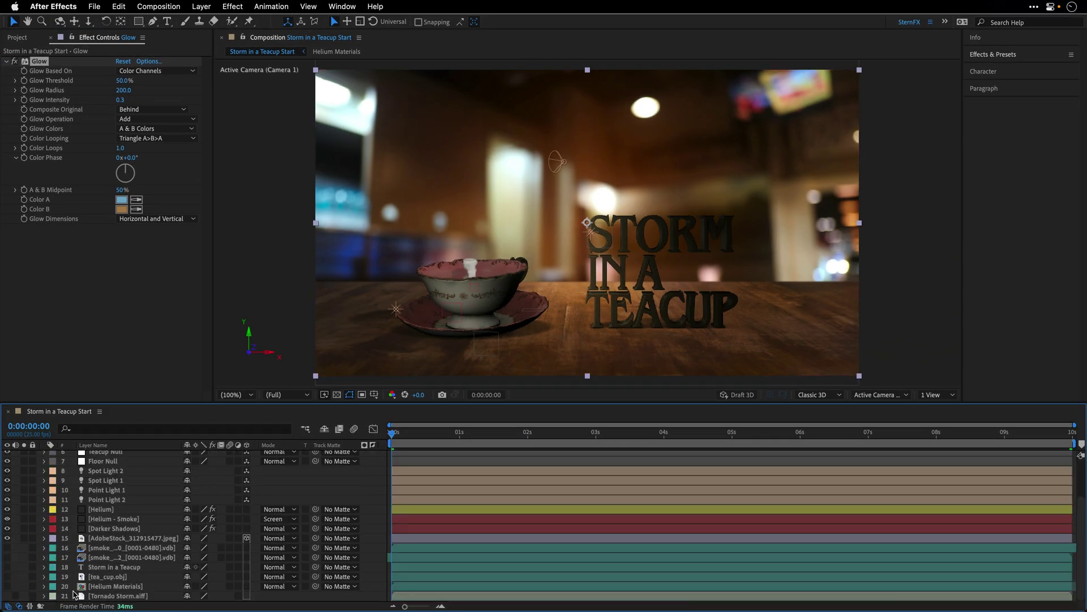
left_click(15, 596)
scroll(167, 576, "up", 3)
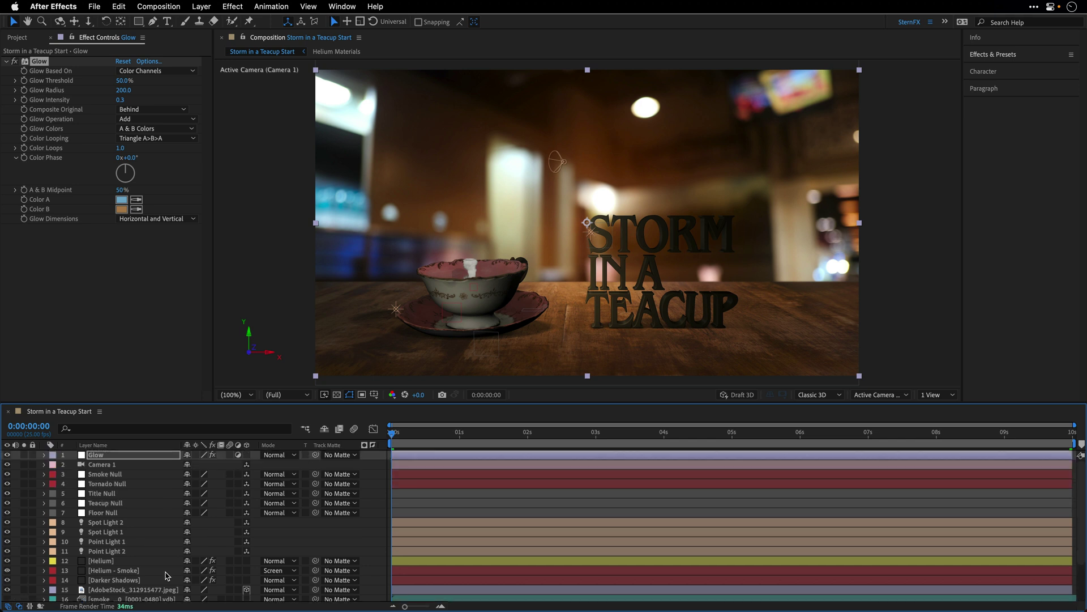
Maximize the Composition panel with the ` key so it fills the window.
key("grave")
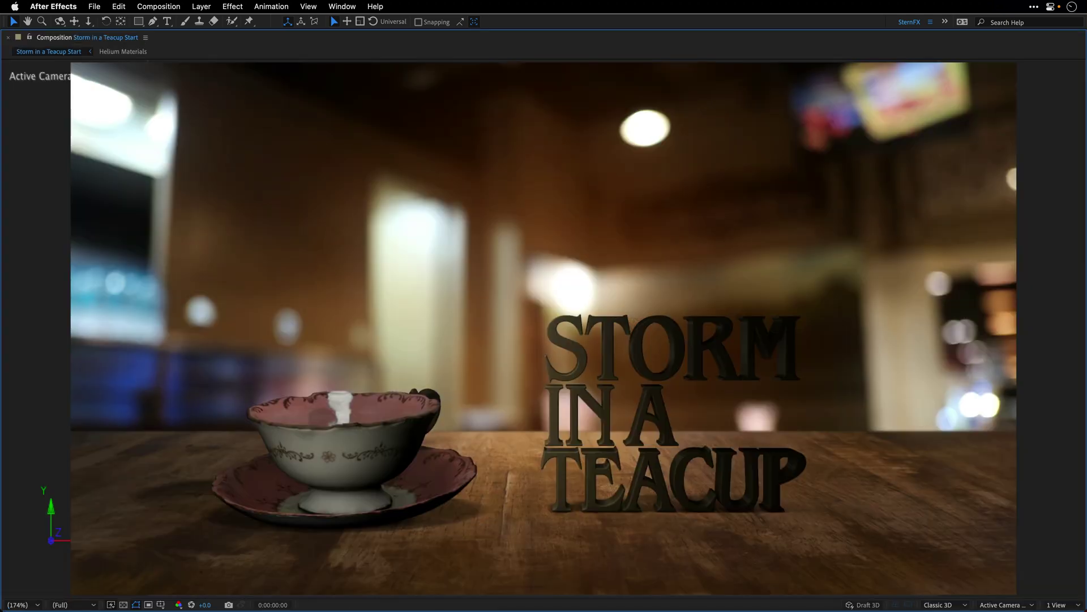